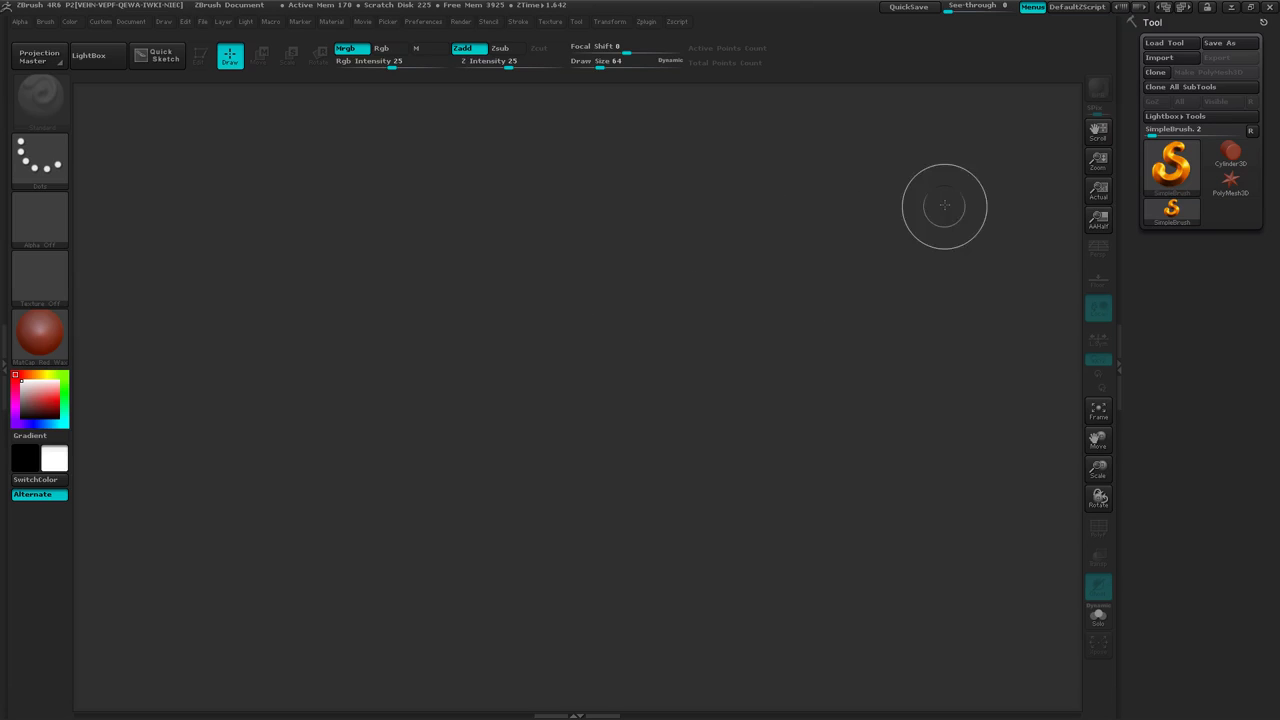
Load GardenSpade06.ZTL from the id415 ZB tools folder, draw it on the canvas and enter Edit mode.
click(1169, 43)
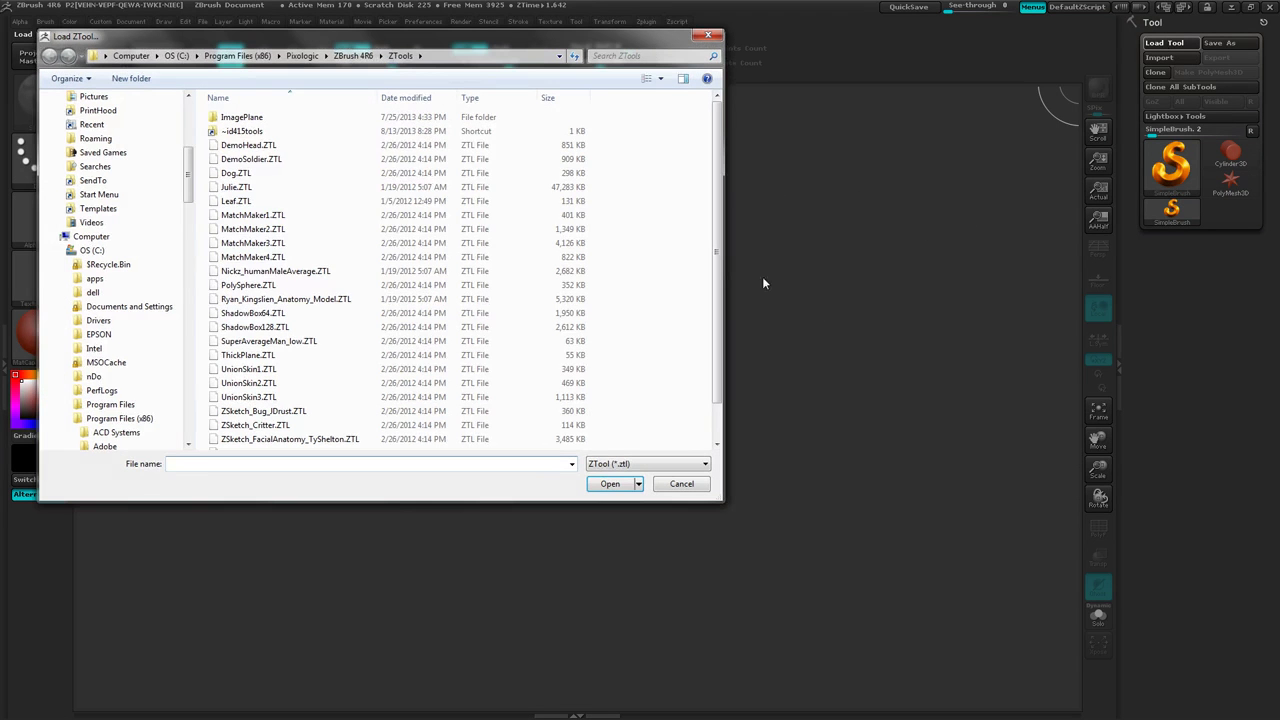
click(252, 134)
double_click(253, 136)
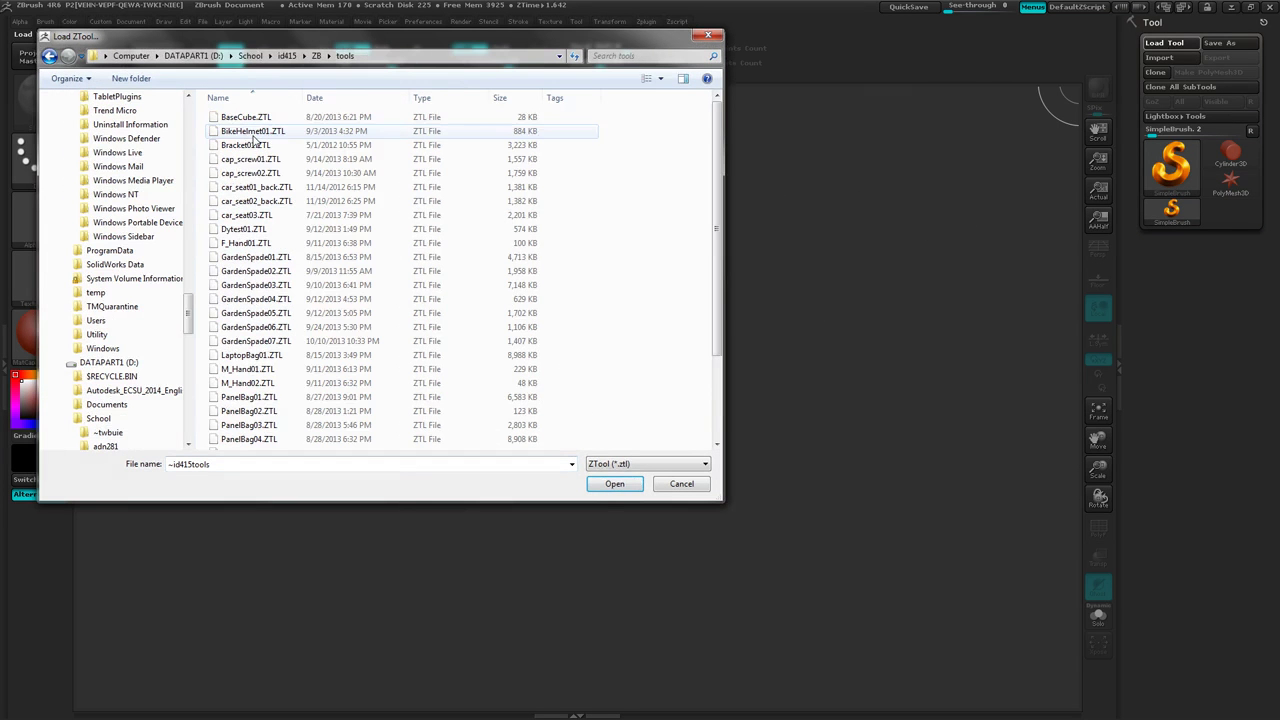
double_click(278, 328)
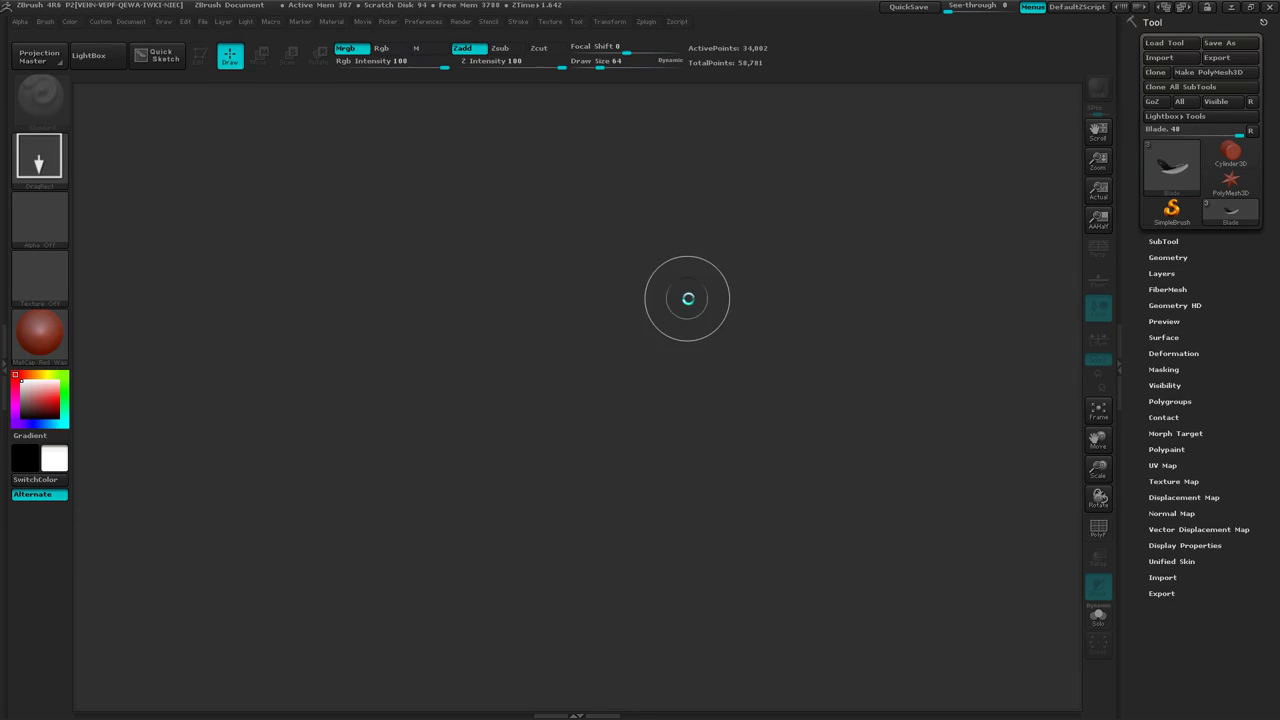
drag(510, 378, 945, 369)
click(200, 56)
Turn on the polygon wireframe display and inspect the orange front handle's and grey rear handle's meshes by activating each subtool.
drag(650, 671, 767, 172)
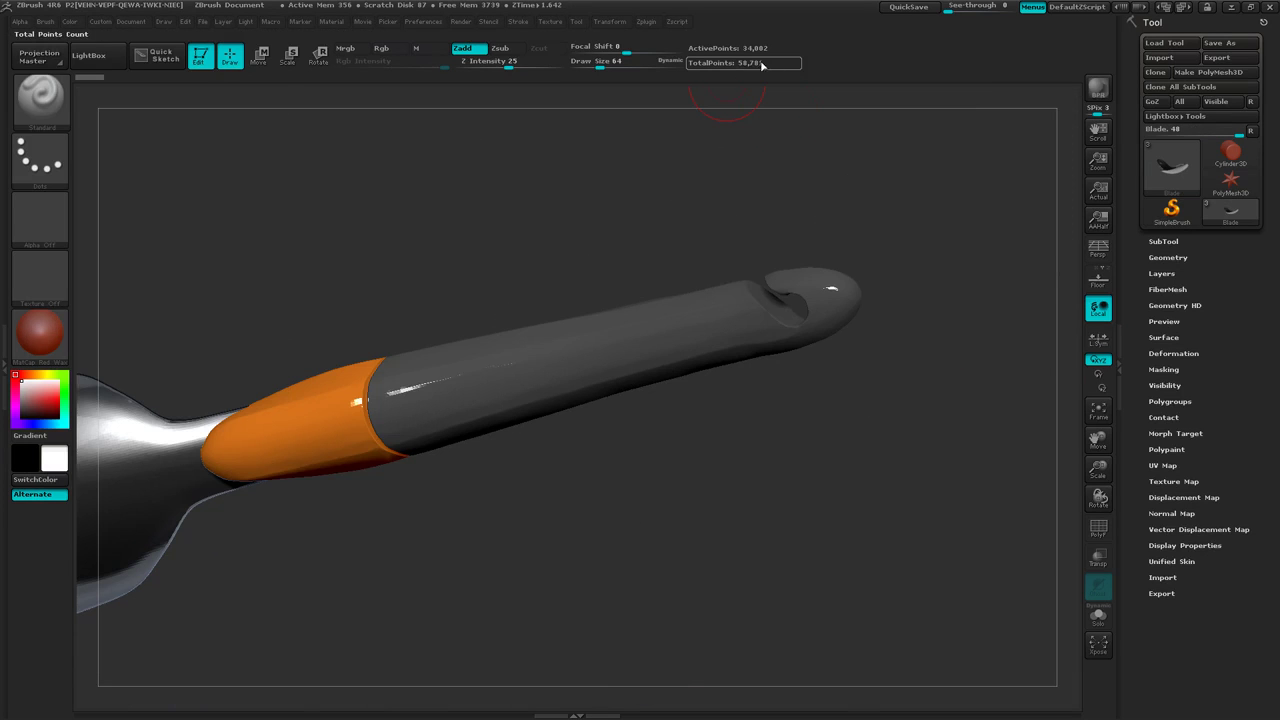
drag(629, 503, 595, 208)
drag(688, 471, 652, 360)
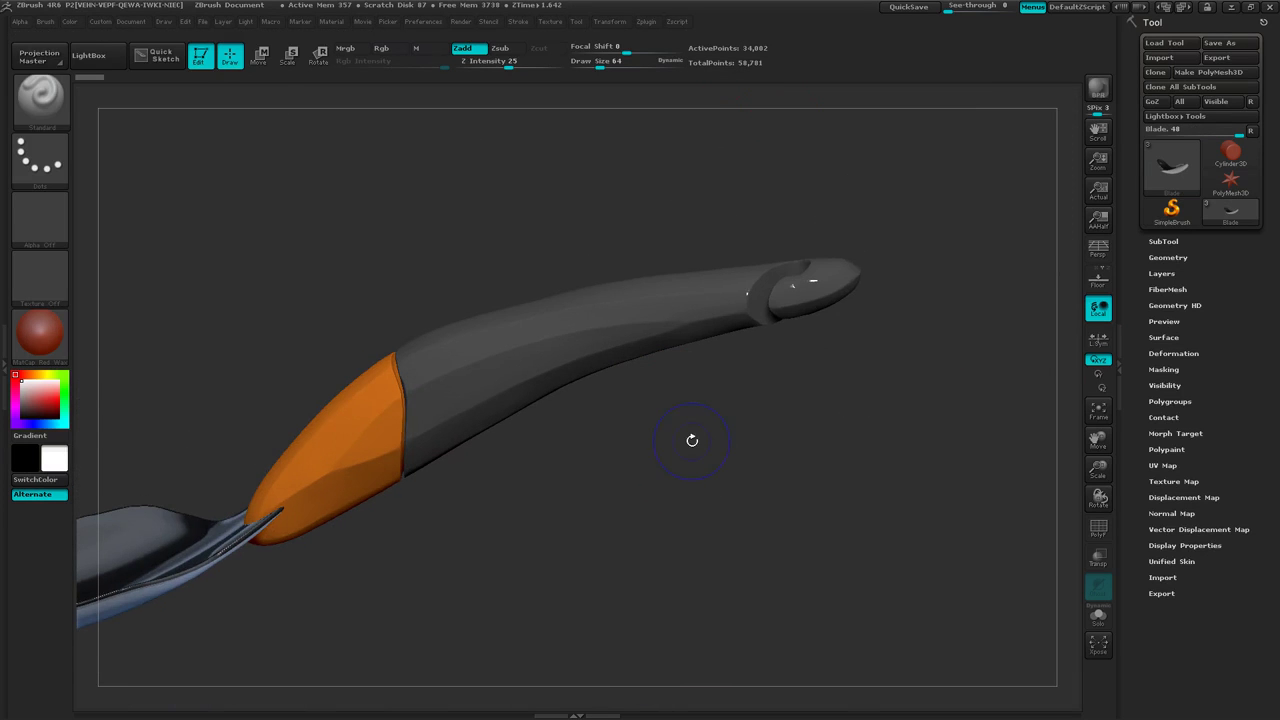
key(shift+f)
drag(364, 605, 731, 491)
drag(578, 537, 634, 410)
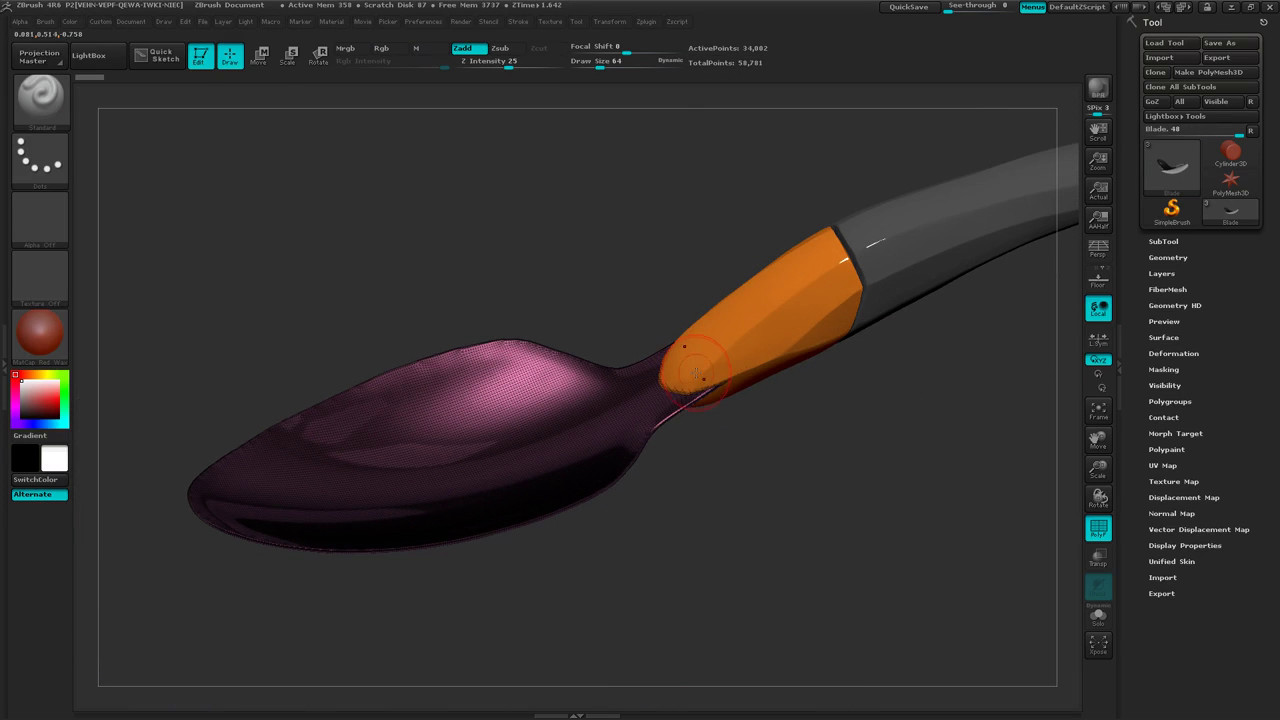
alt+click(788, 308)
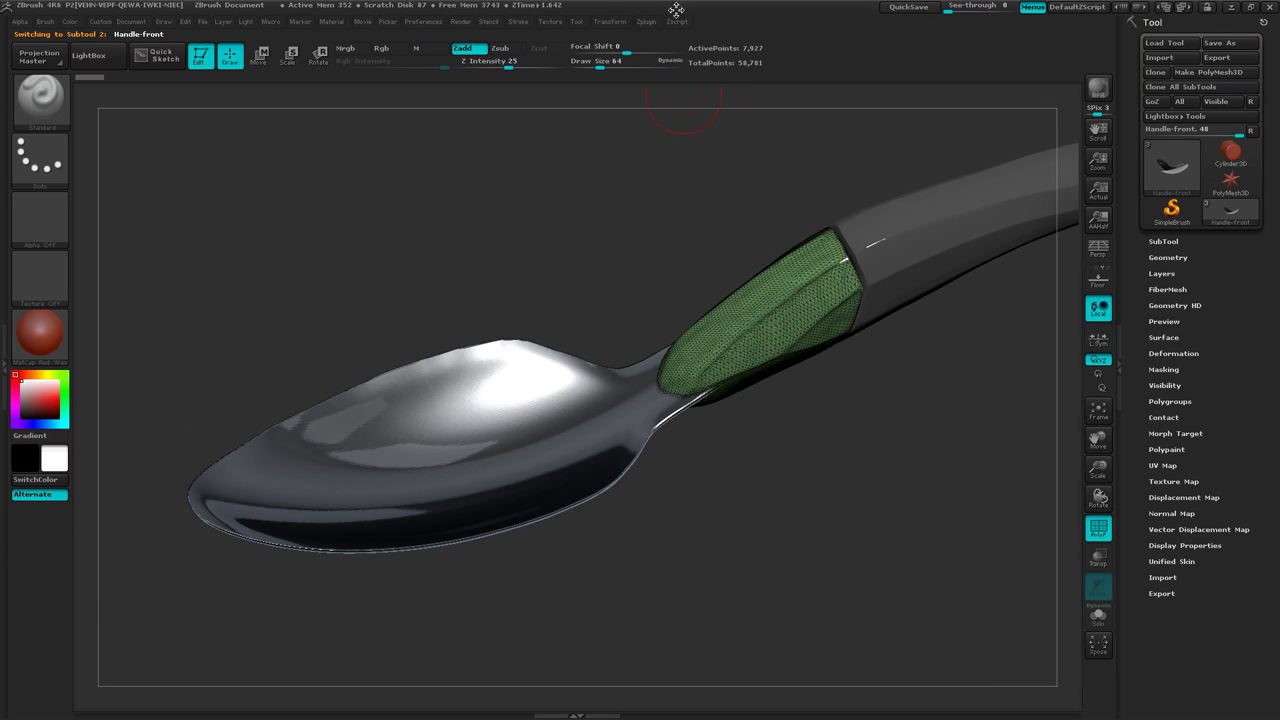
alt+click(935, 241)
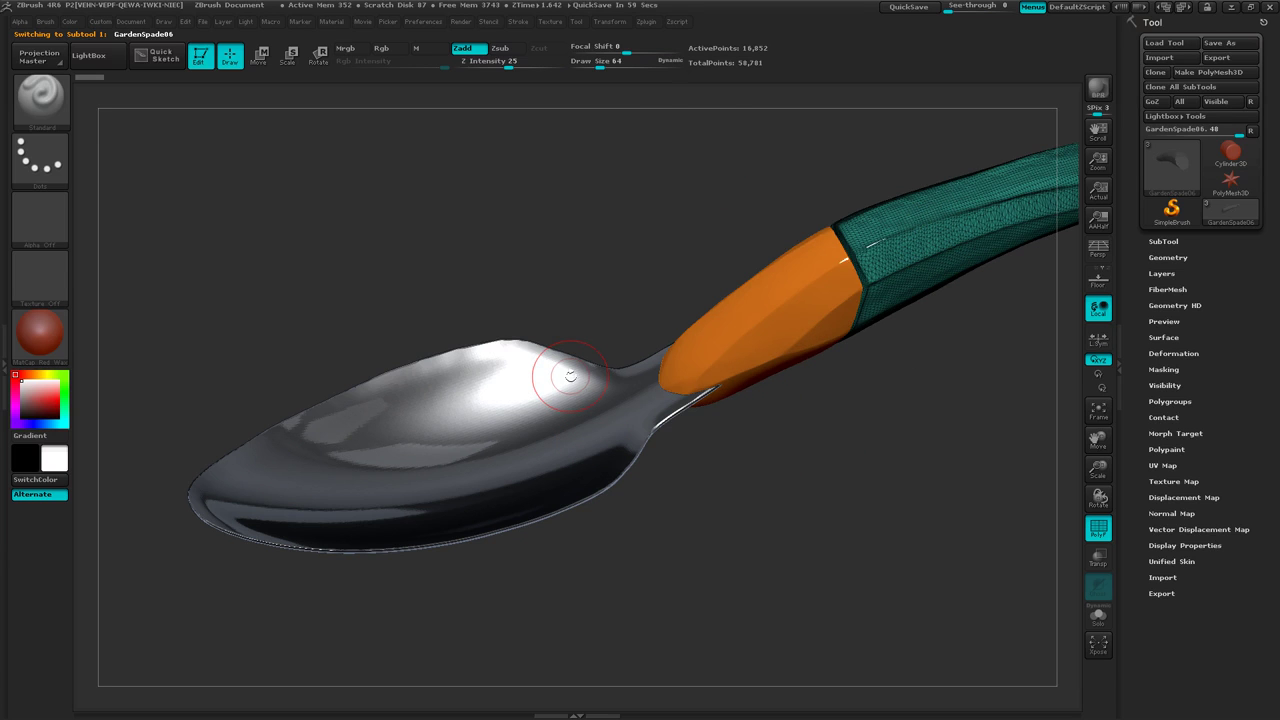
Make the Blade subtool active and duplicate it.
ctrl+right_drag(803, 528, 747, 511)
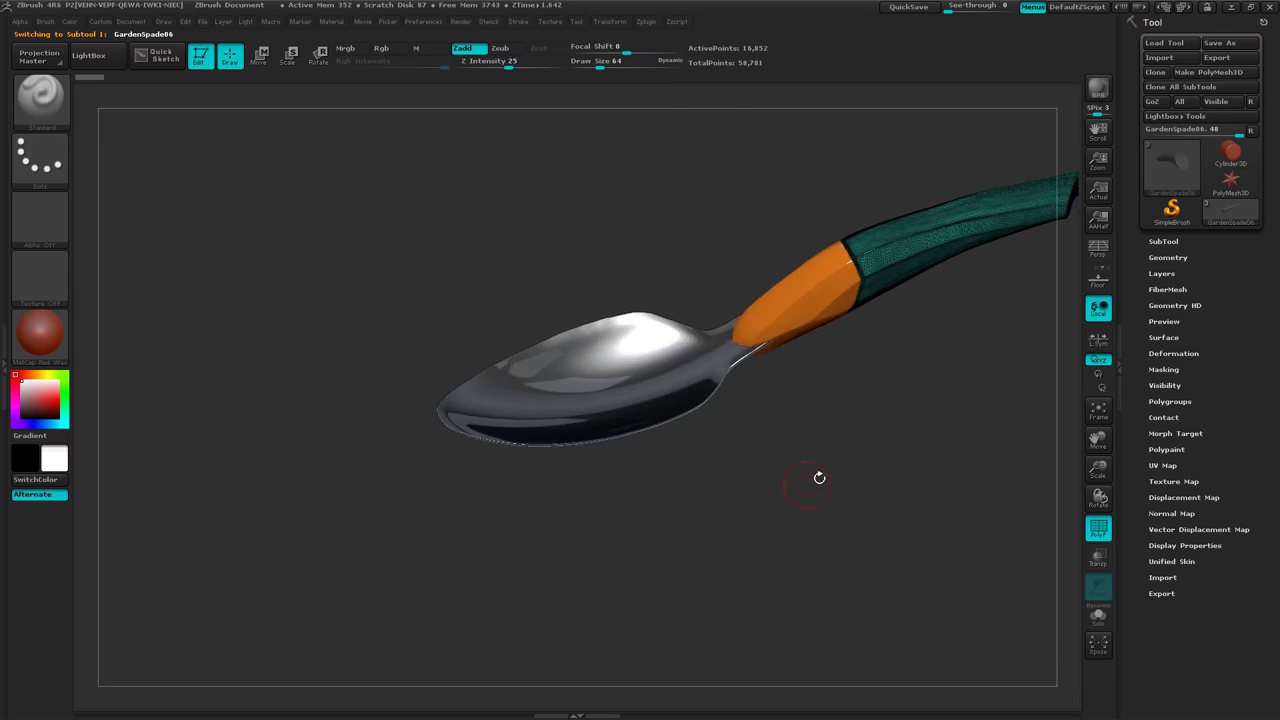
alt+right_drag(819, 478, 637, 559)
right_drag(645, 509, 646, 537)
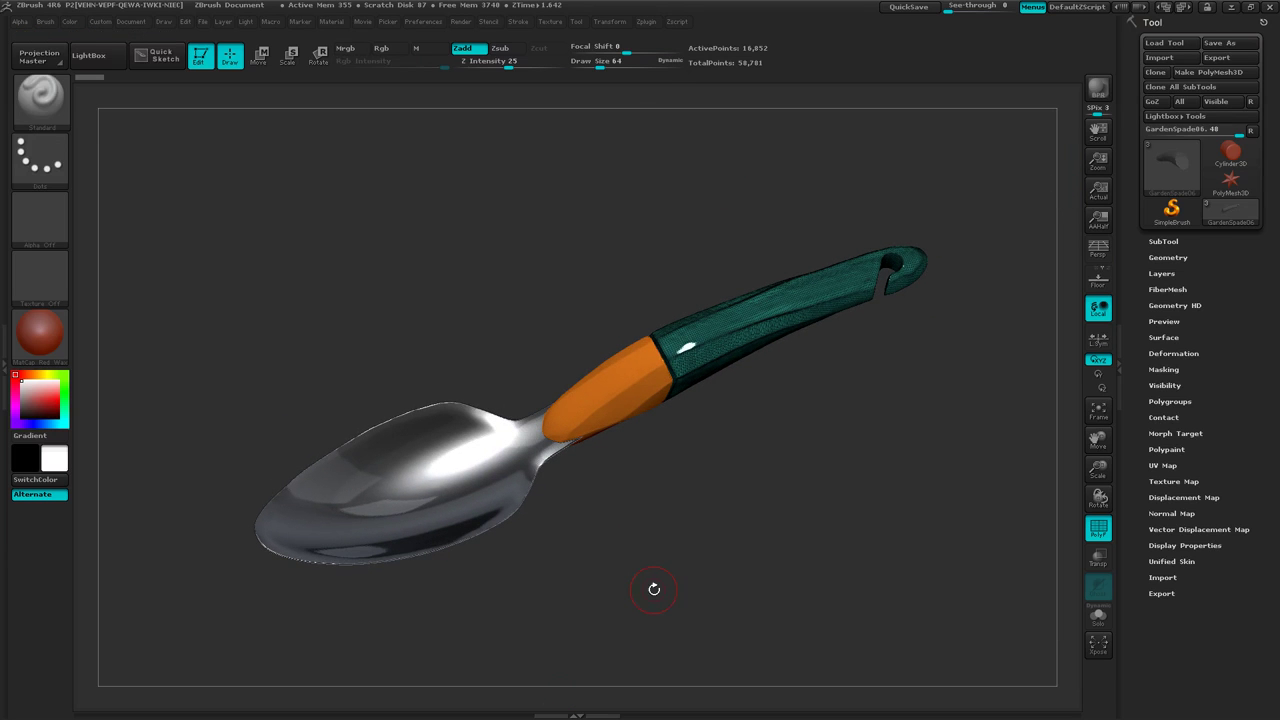
alt+click(530, 506)
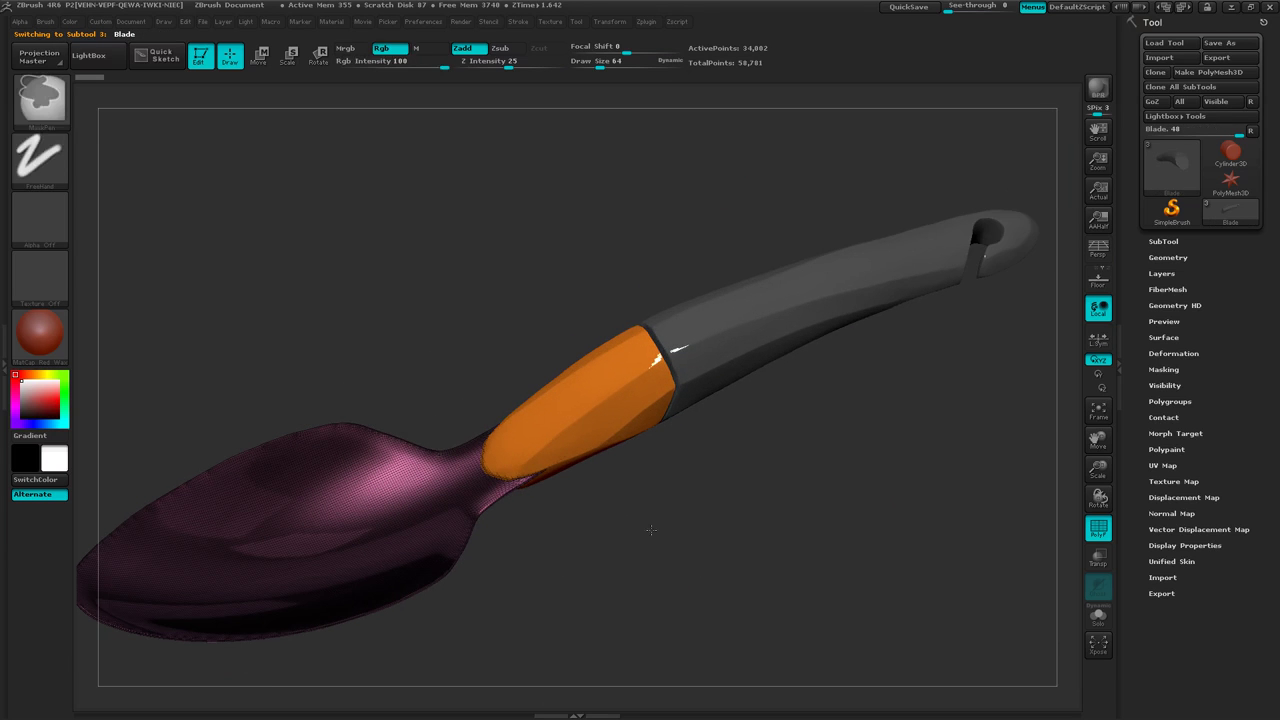
key(b)
key(s)
key(t)
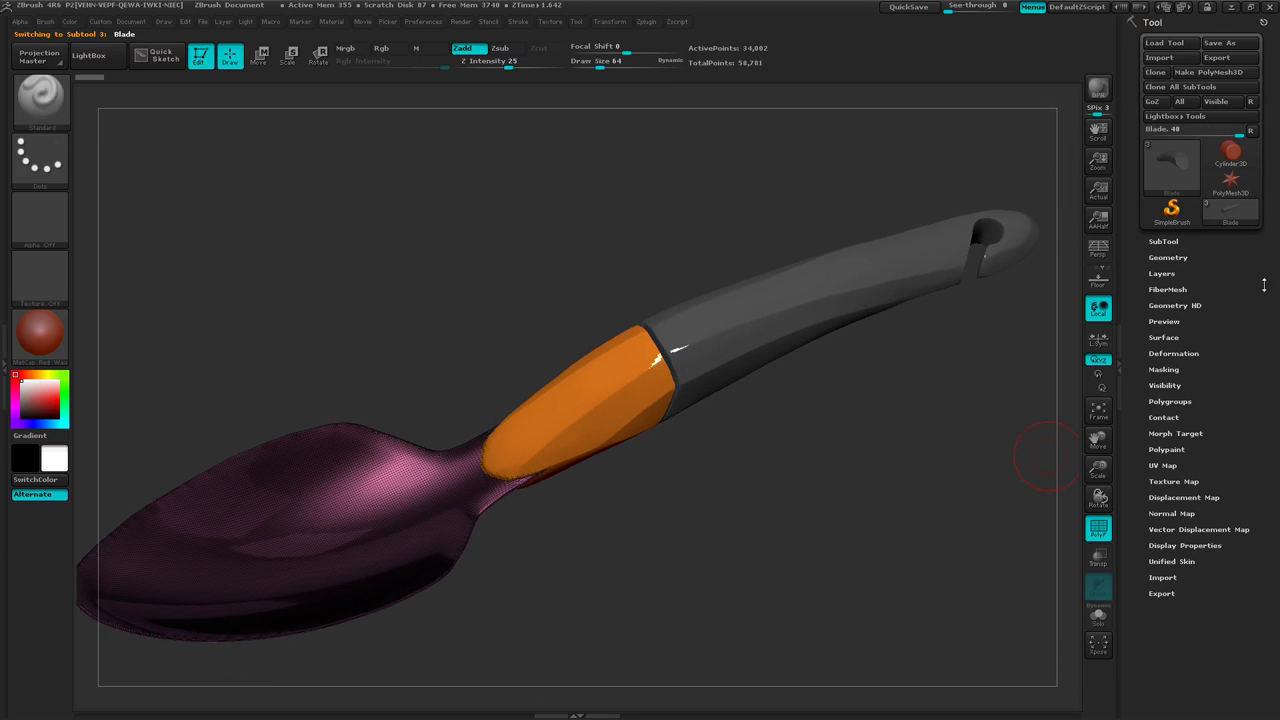
click(1163, 241)
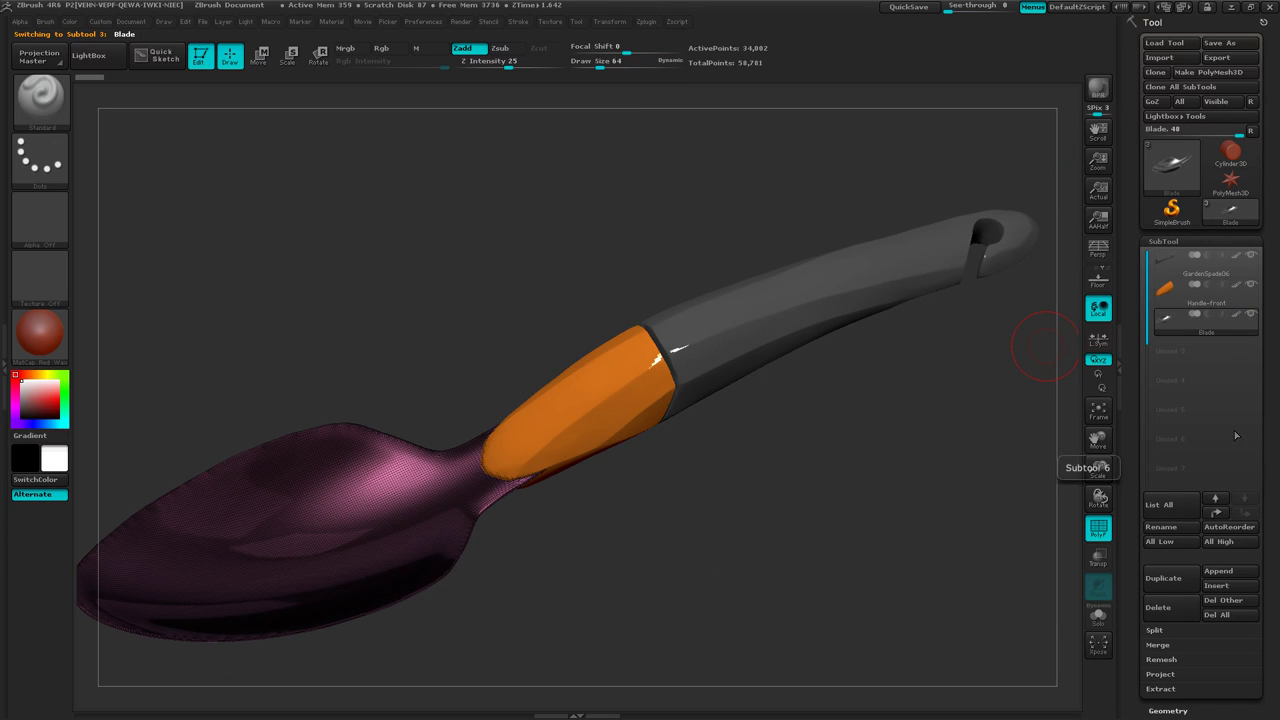
click(1172, 579)
Duplicate the Handle-front and GardenSpade06 subtools.
click(1228, 302)
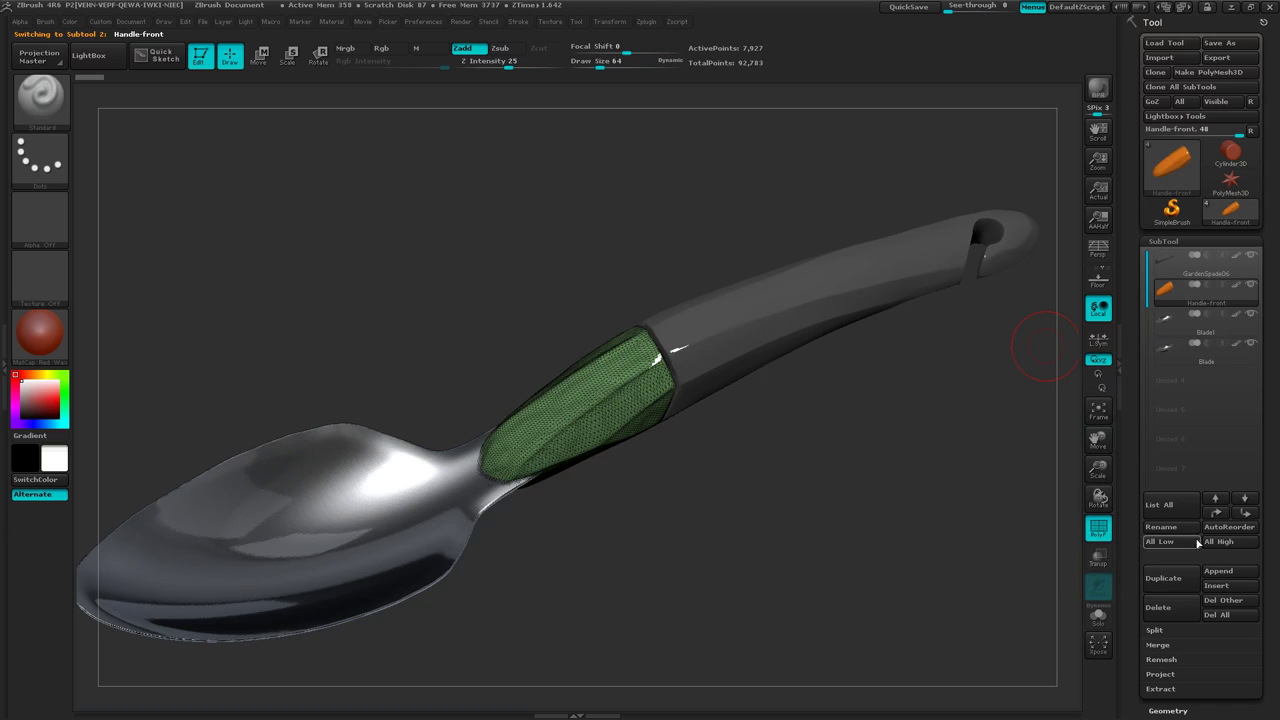
click(1165, 578)
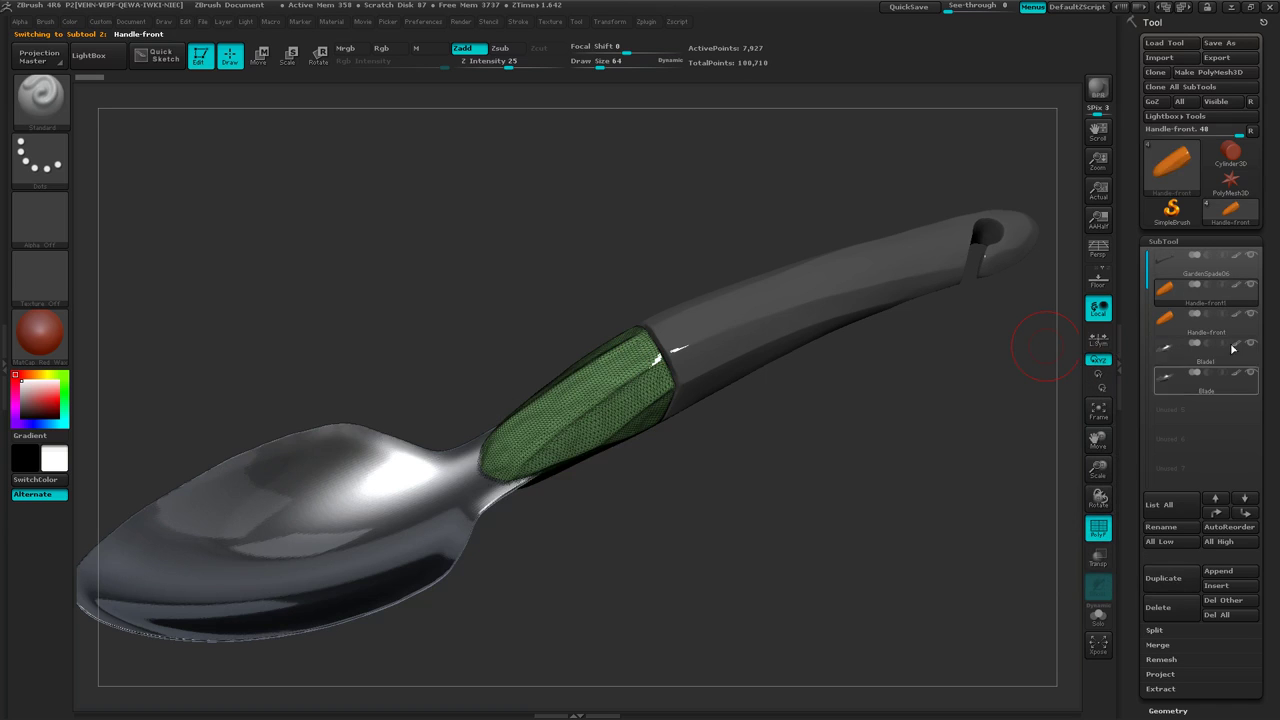
click(1228, 272)
click(1164, 578)
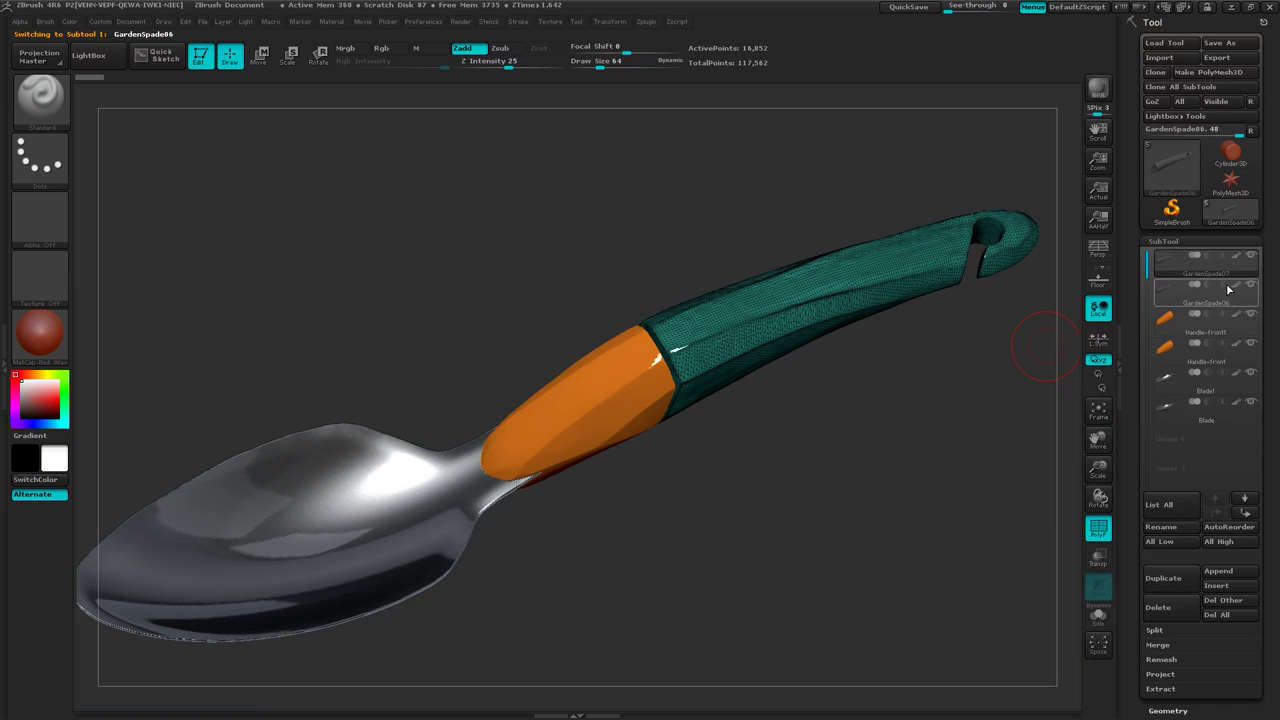
Make the Blade1 subtool active and hide all other subtools so only this blade copy is shown.
mouse_move(1233, 351)
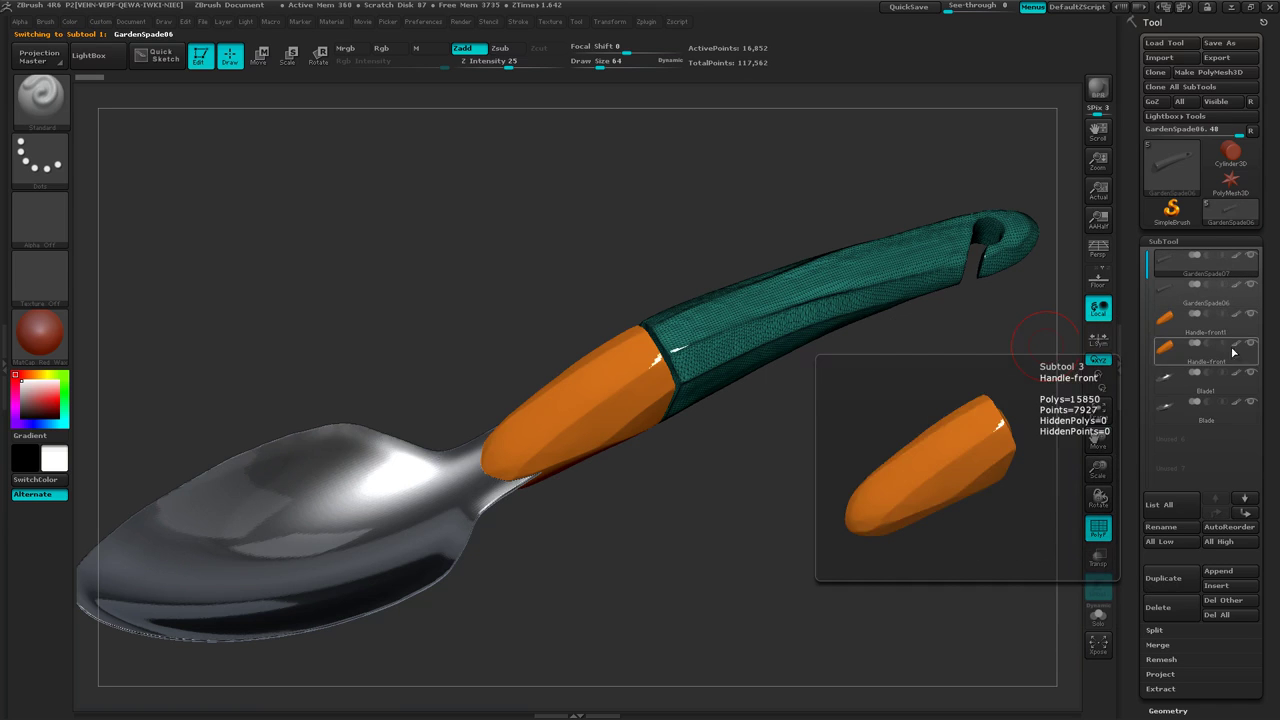
mouse_move(1225, 378)
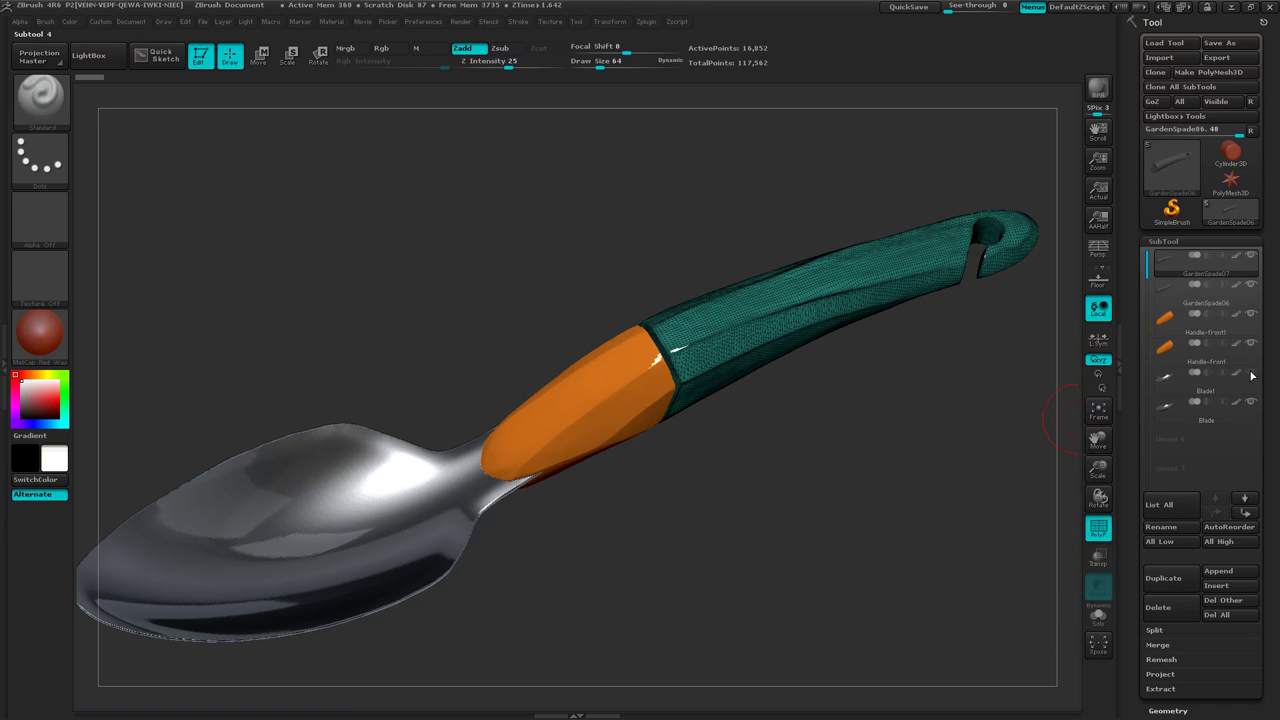
click(1234, 421)
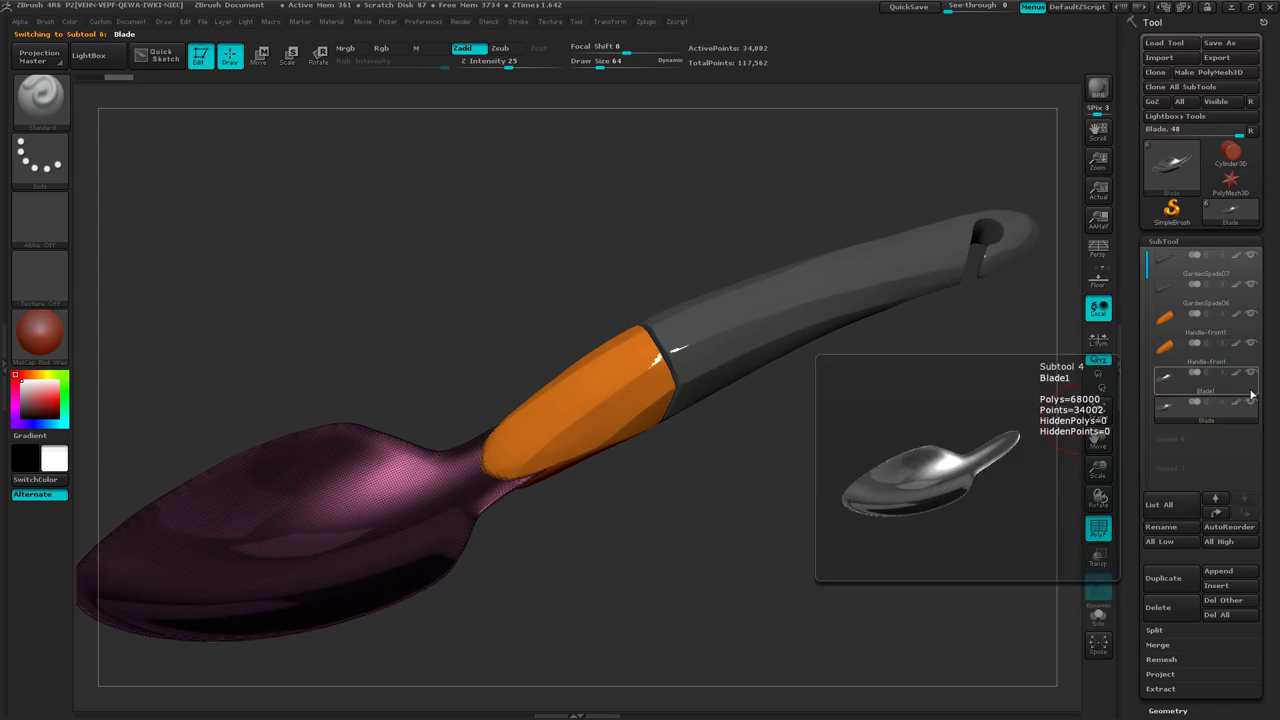
click(1255, 378)
click(1251, 373)
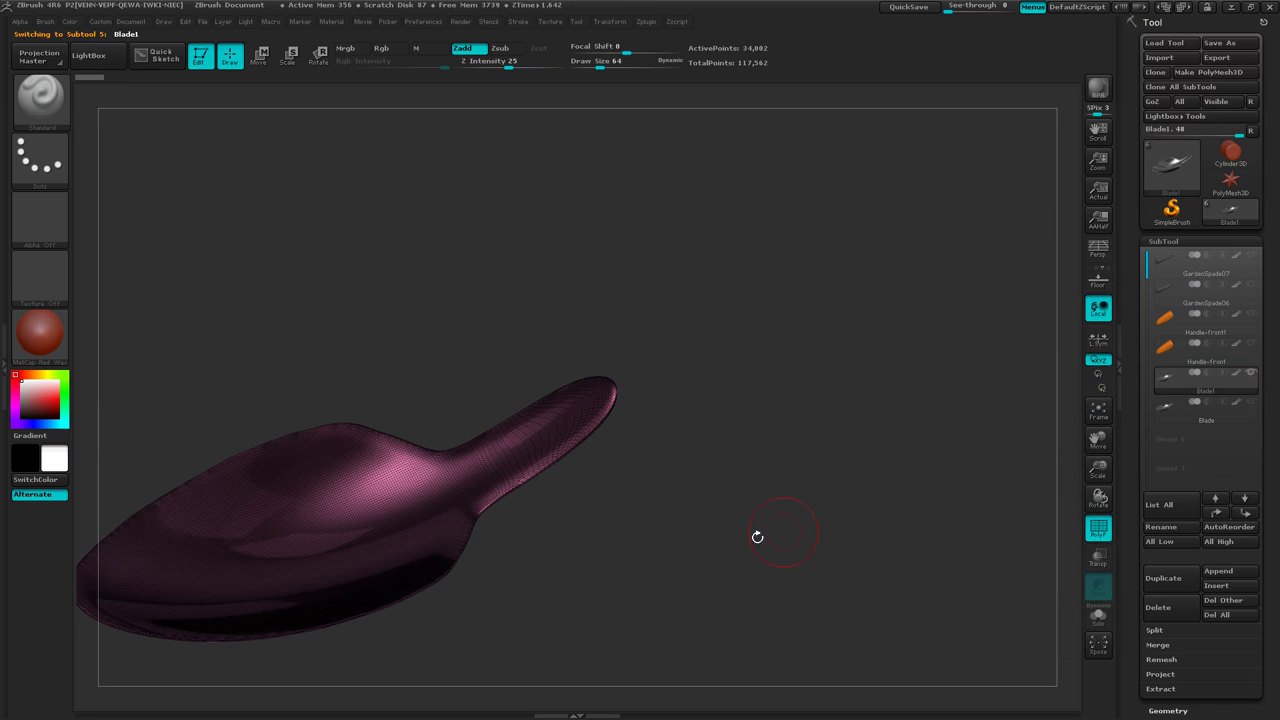
alt+drag(651, 532, 858, 408)
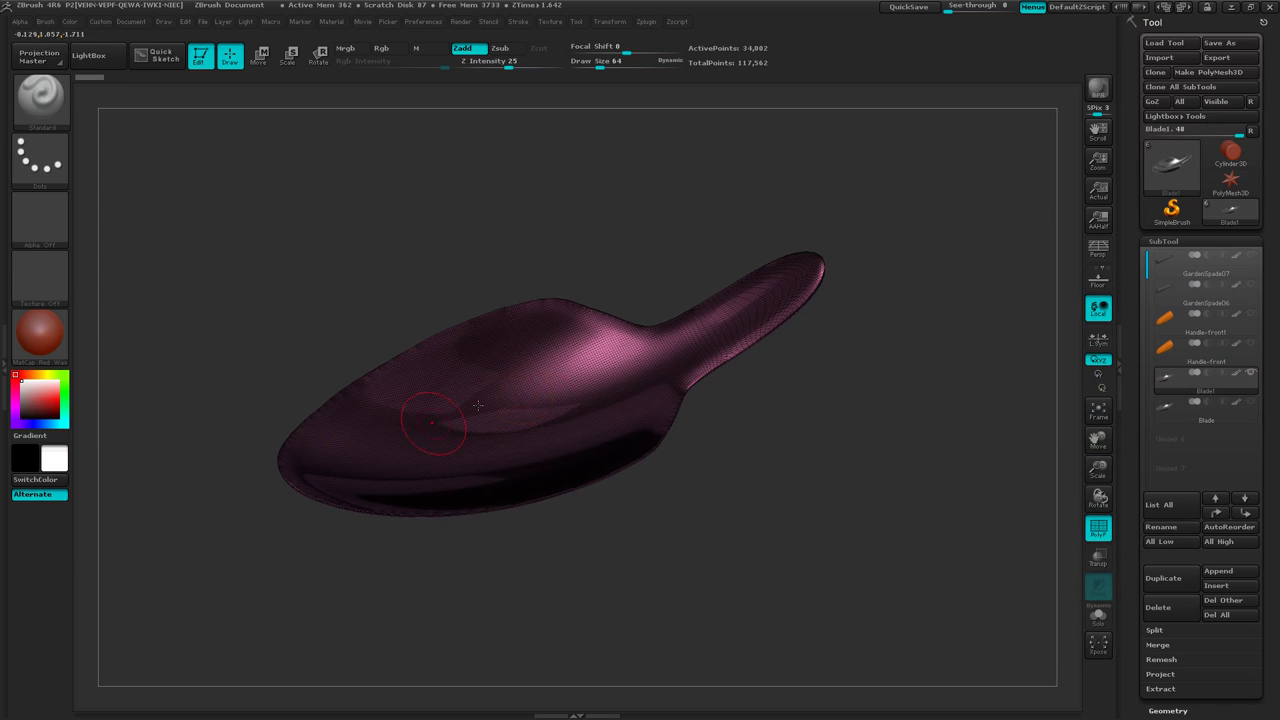
drag(726, 492, 724, 501)
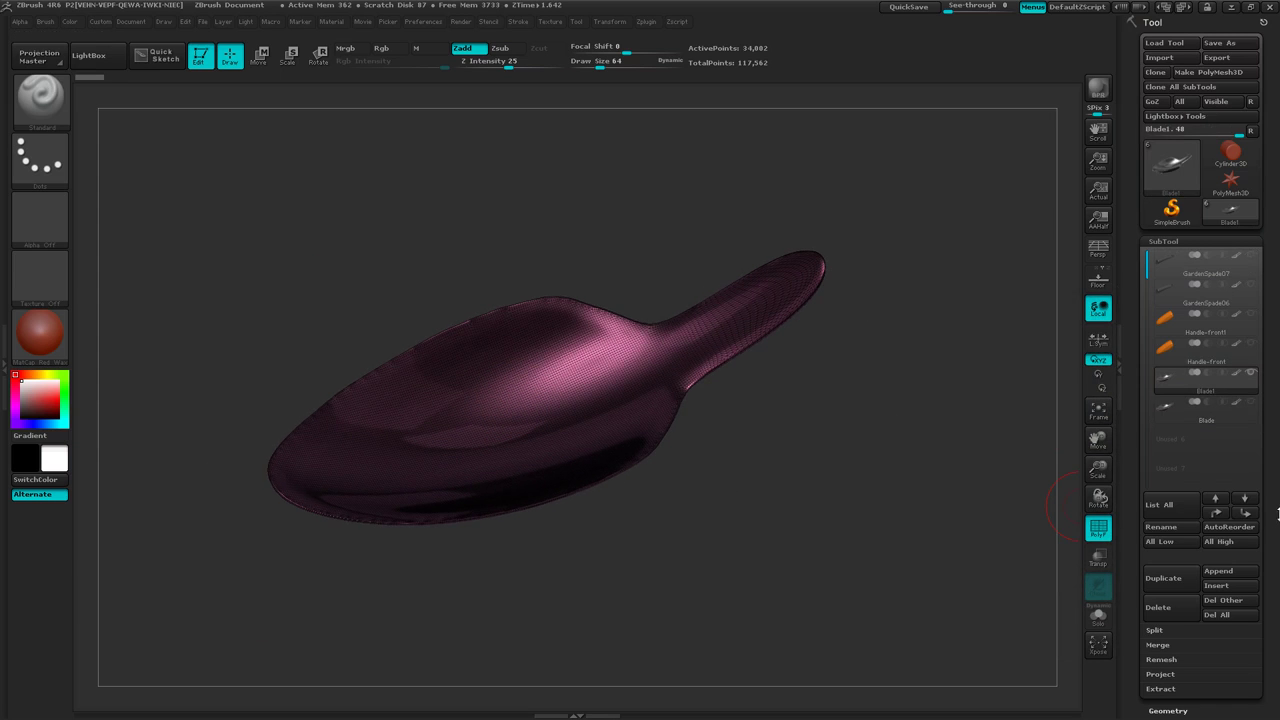
Set the ZRemesher Target Polygons Count for Blade1 to 2.
scroll(1272, 480, down, 5)
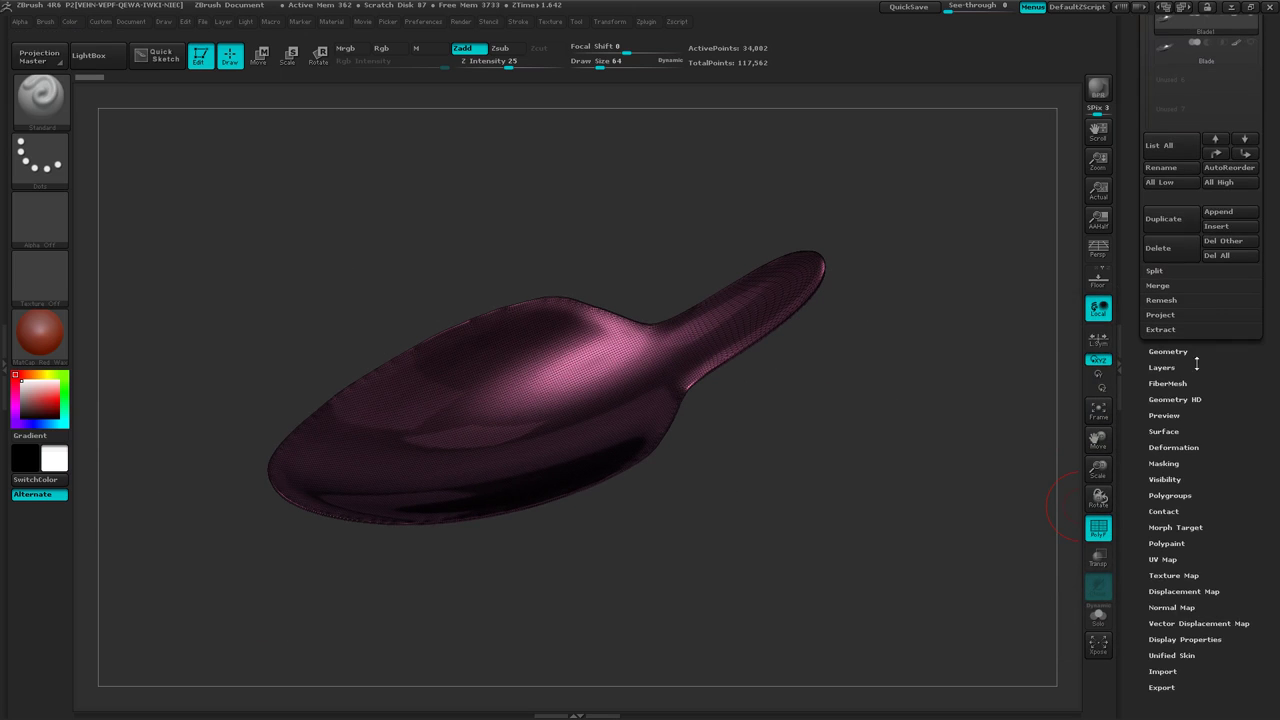
click(1168, 351)
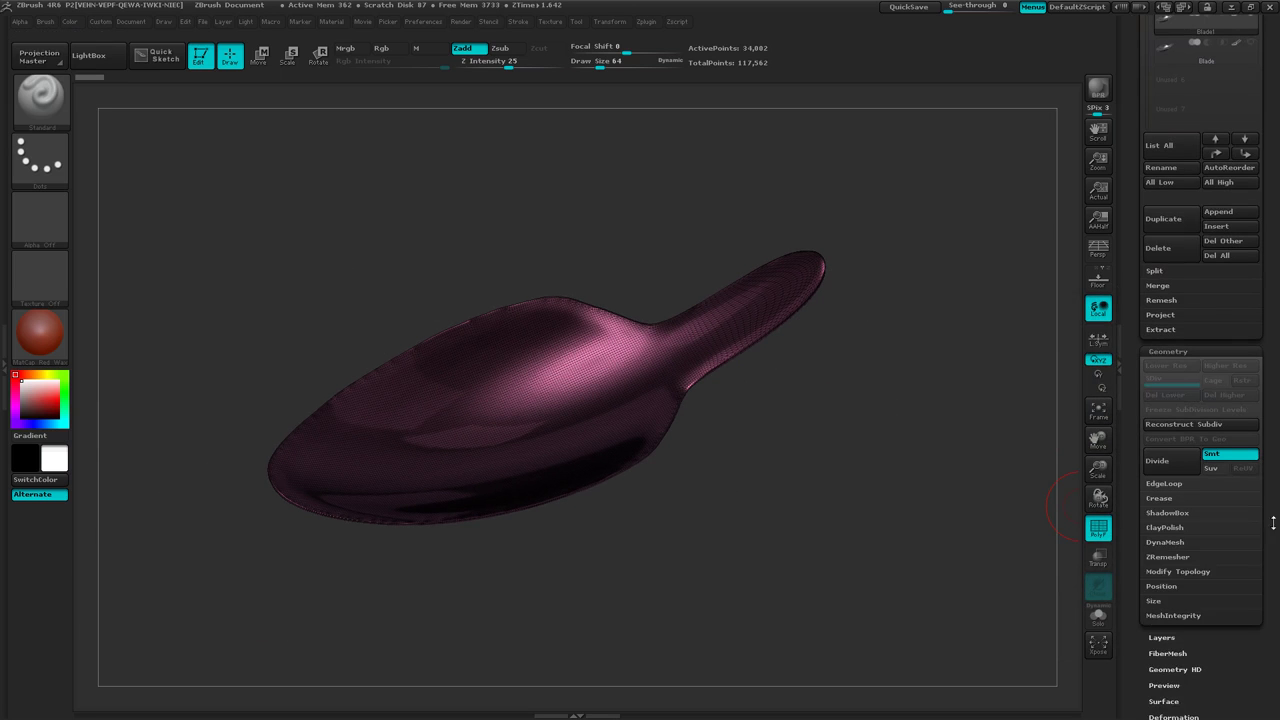
click(1167, 557)
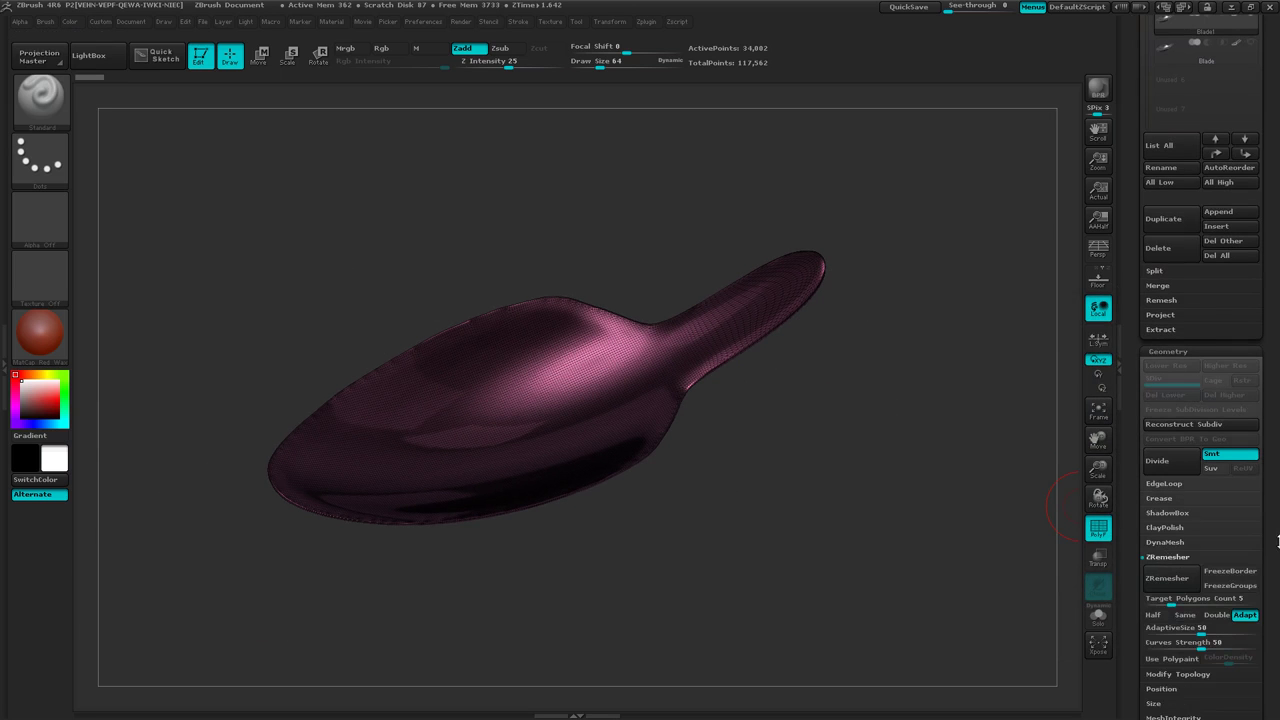
scroll(1277, 540, down, 4)
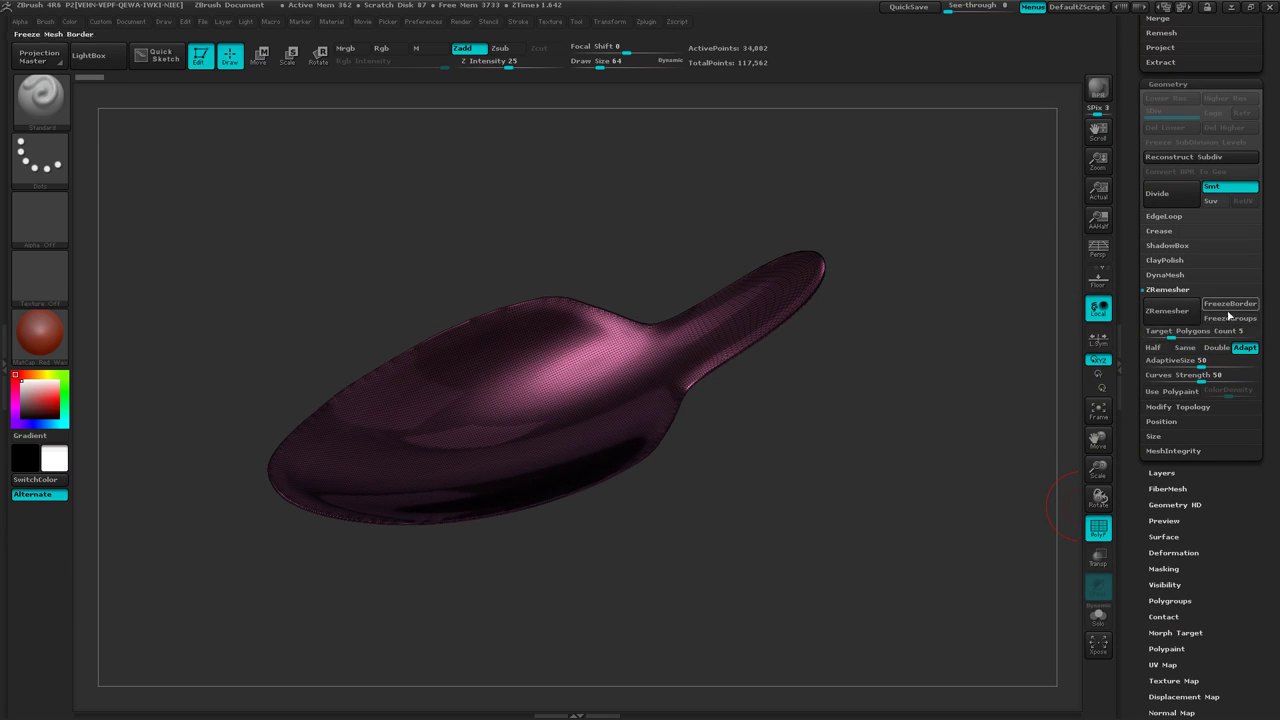
click(1191, 331)
click(1190, 333)
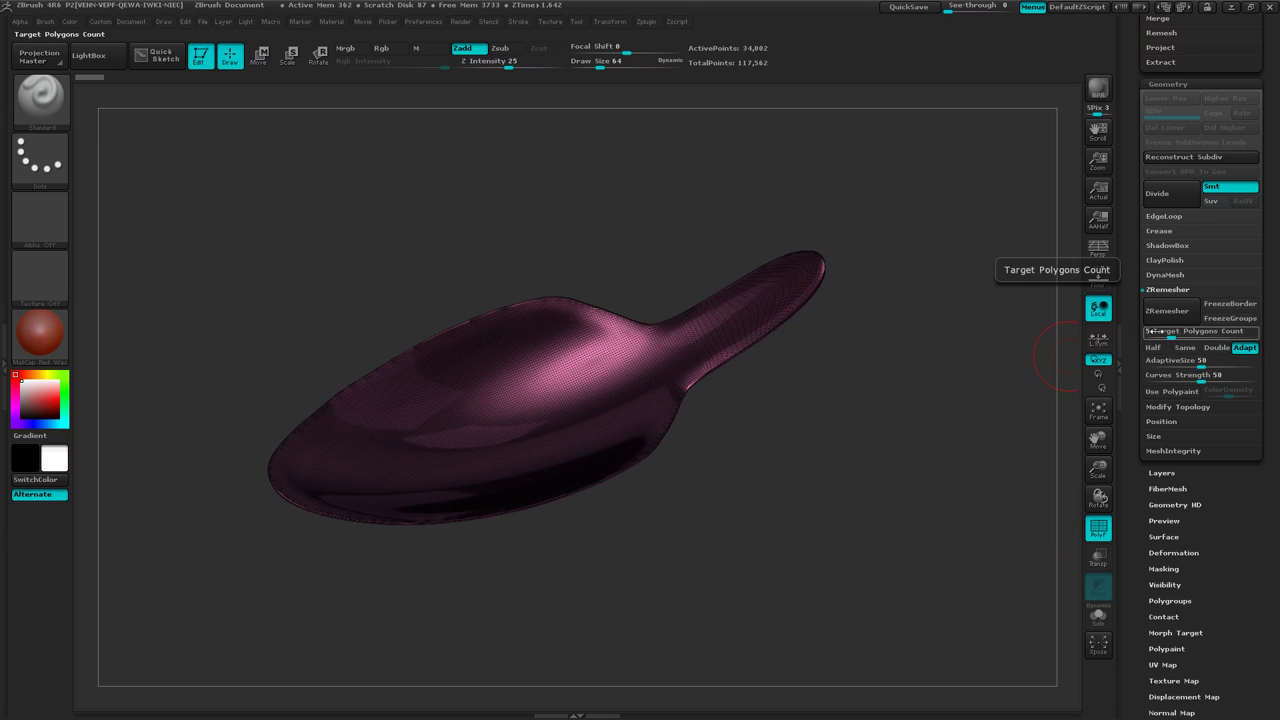
key(ctrl)
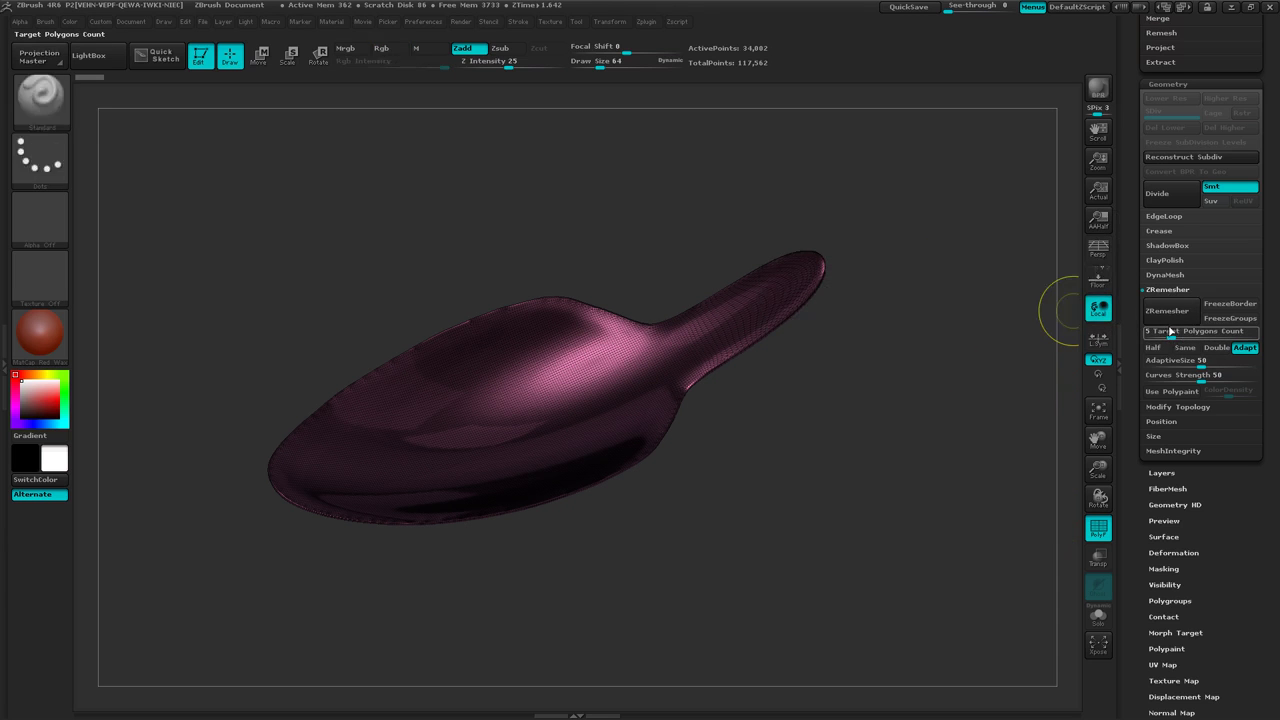
key(ctrl)
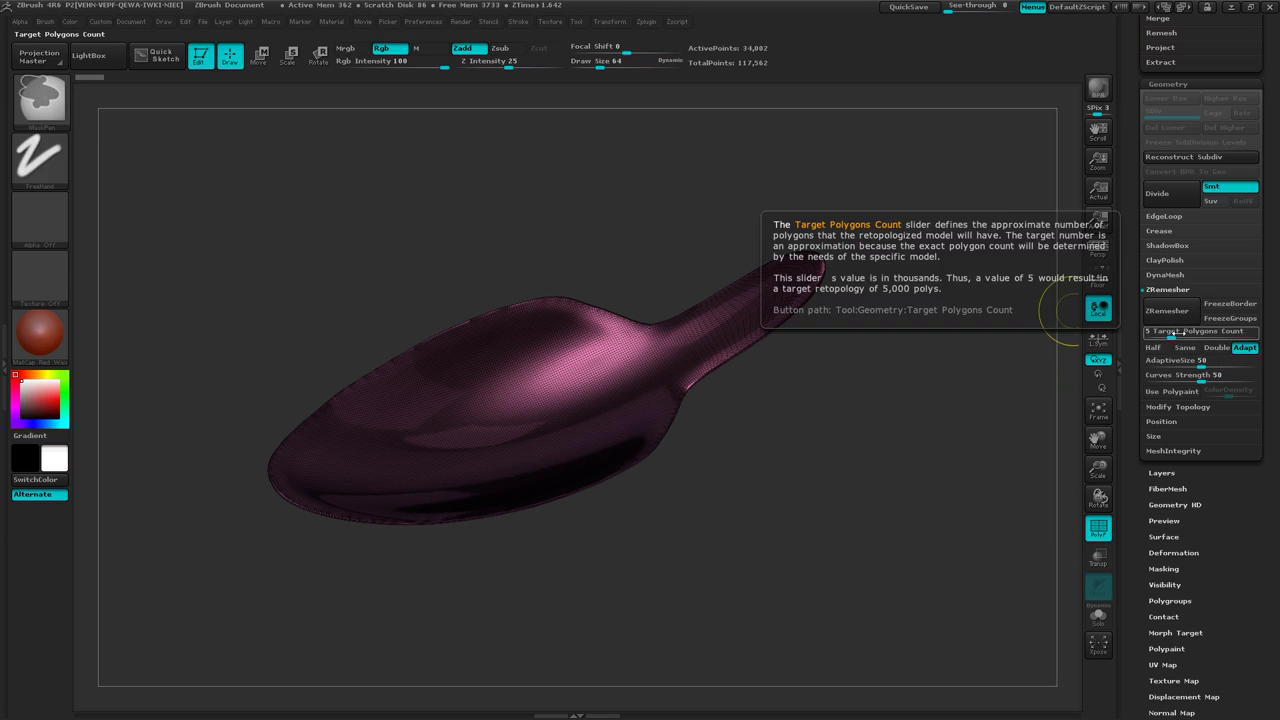
click(1180, 331)
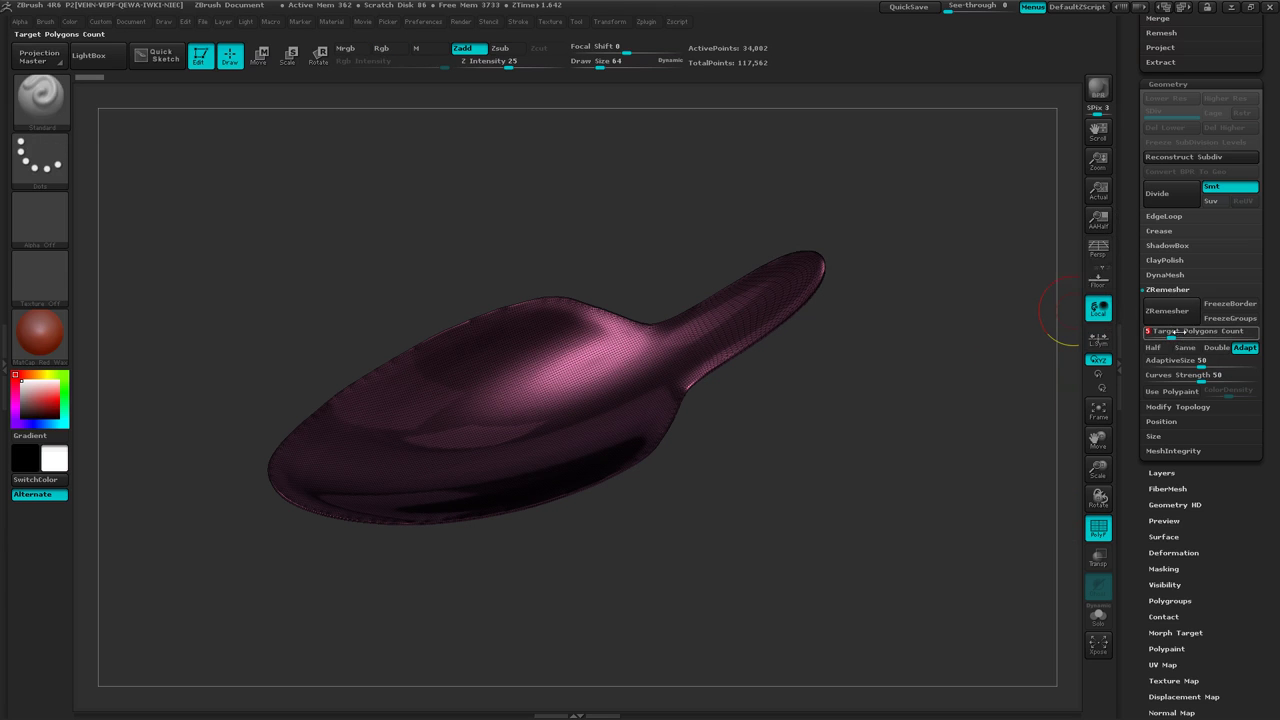
key(Return)
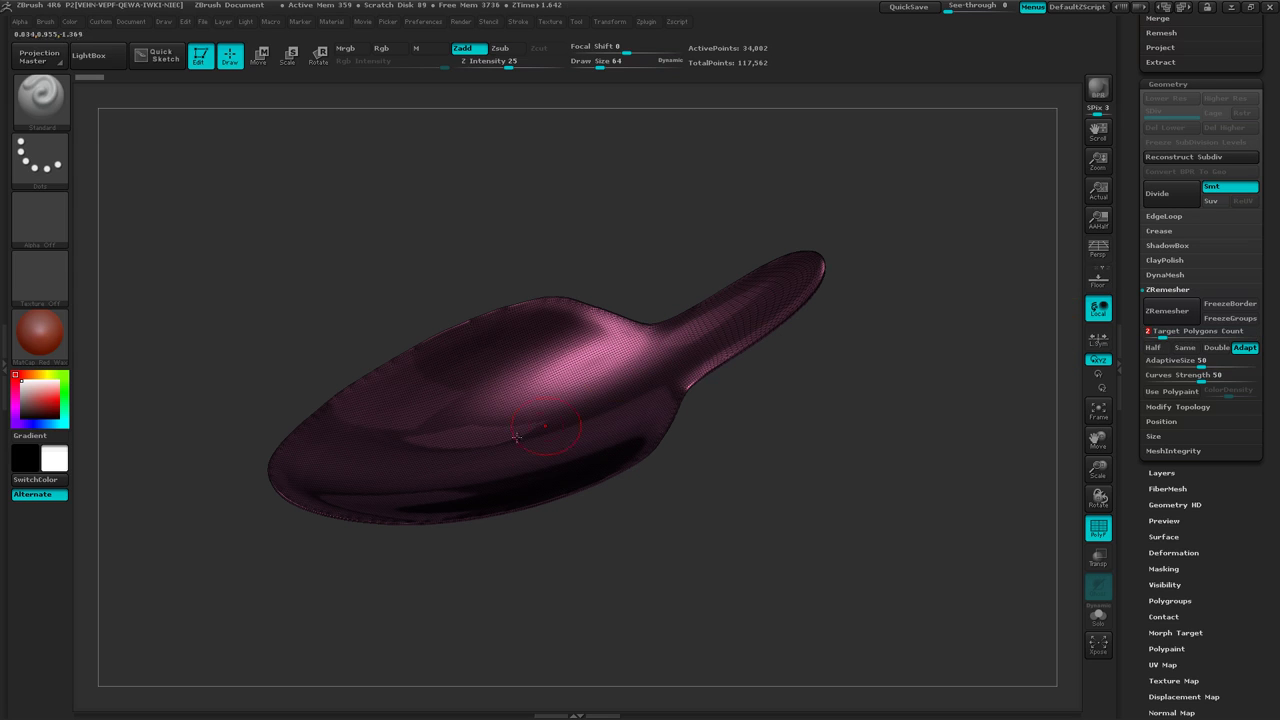
Examine the blade's wireframe up close around the neck where the bowl meets the stem.
drag(640, 543, 664, 521)
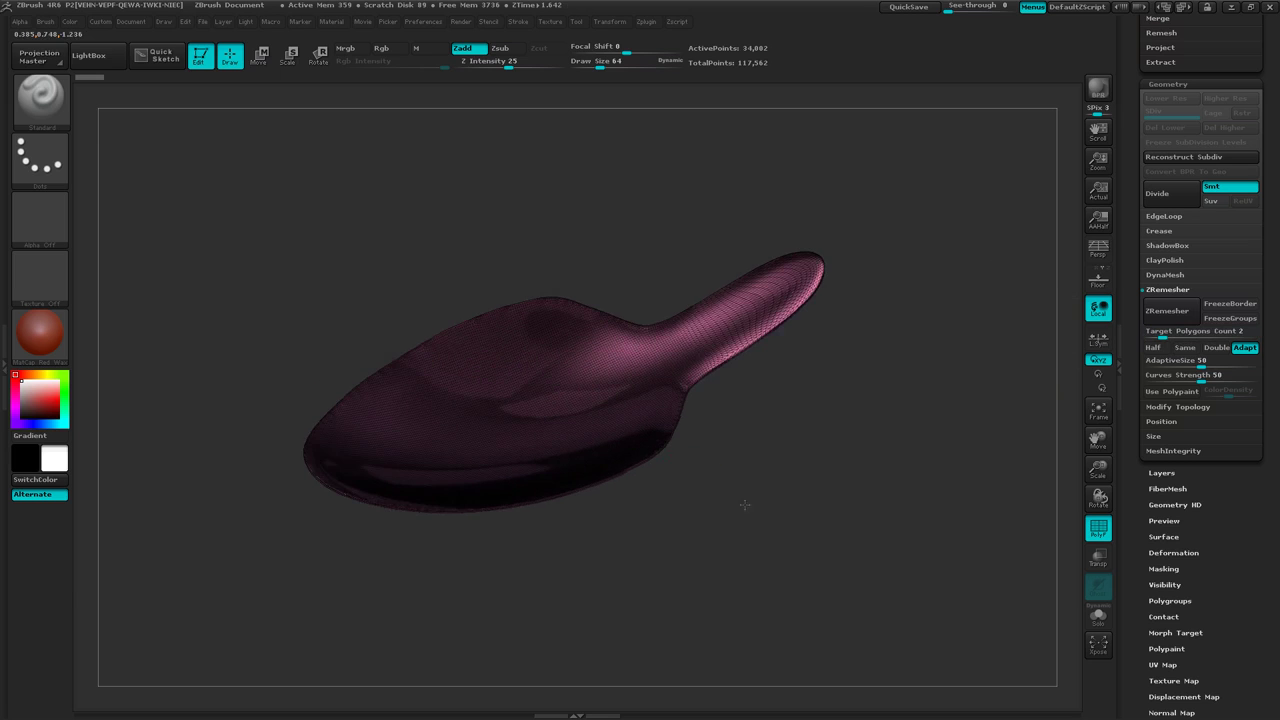
drag(745, 505, 663, 466)
ctrl+right_drag(663, 466, 766, 454)
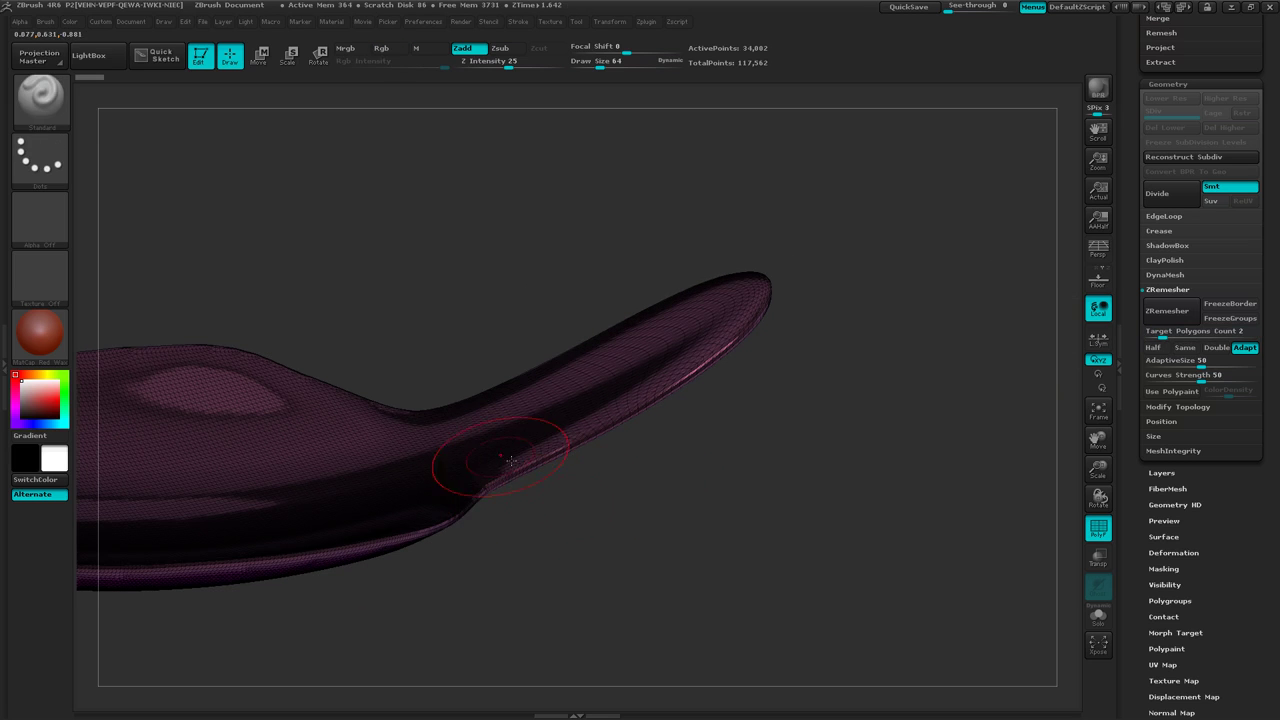
mouse_move(654, 537)
shift+mouse_down()
mouse_move(603, 528)
mouse_move(616, 542)
shift+mouse_up()
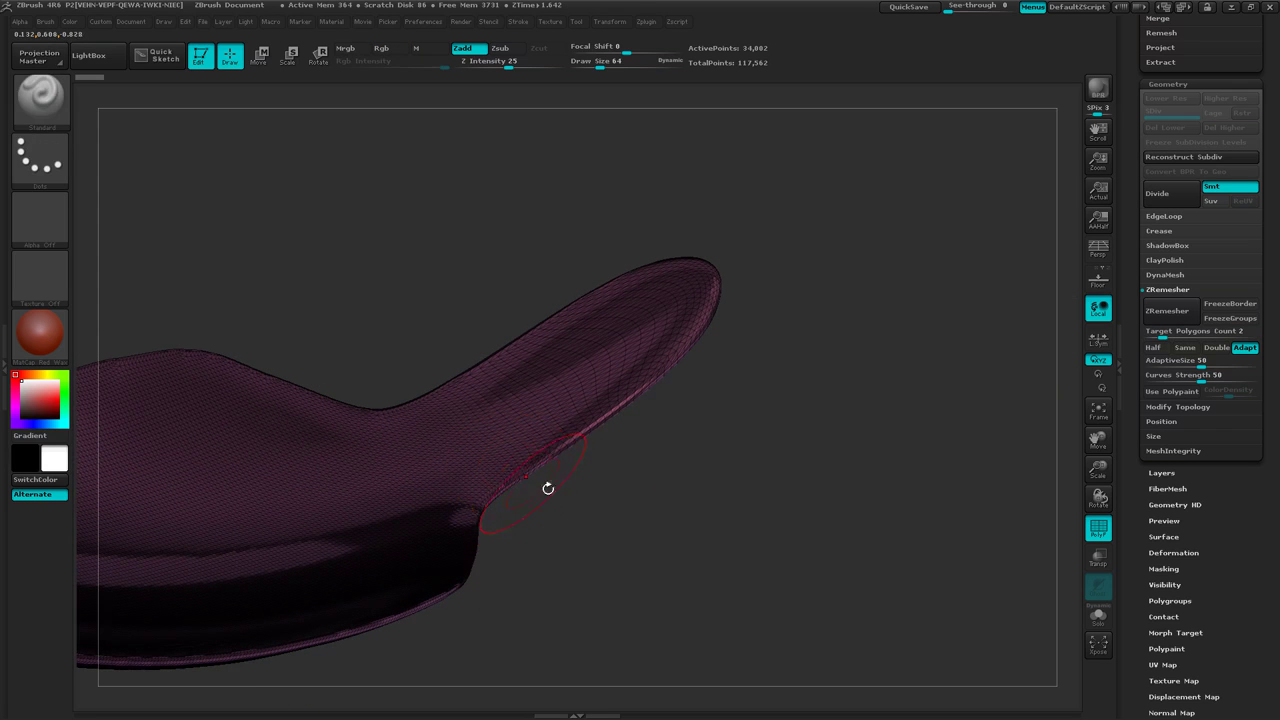
mouse_move(647, 554)
ctrl+right_down()
mouse_move(591, 534)
mouse_move(591, 460)
ctrl+right_up()
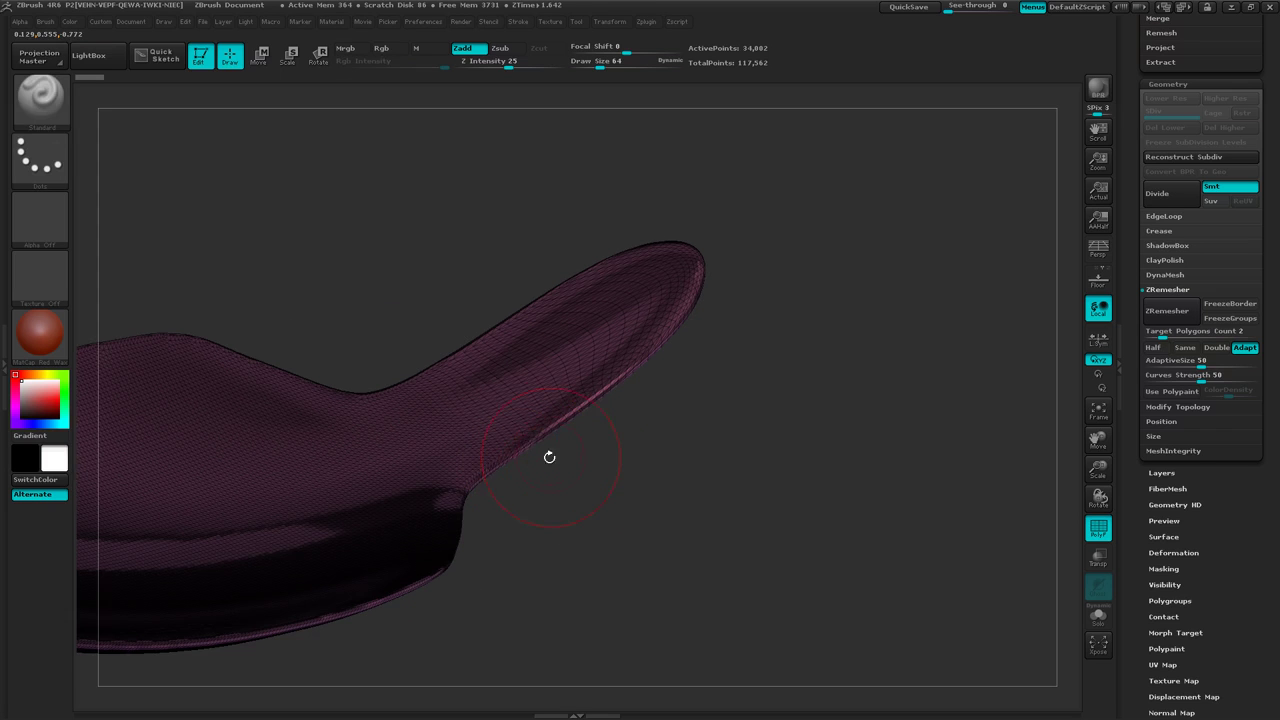
Turn off Adaptive Density and remesh the blade with ZRemesher.
mouse_move(589, 479)
mouse_down()
mouse_move(614, 520)
mouse_move(580, 414)
mouse_up()
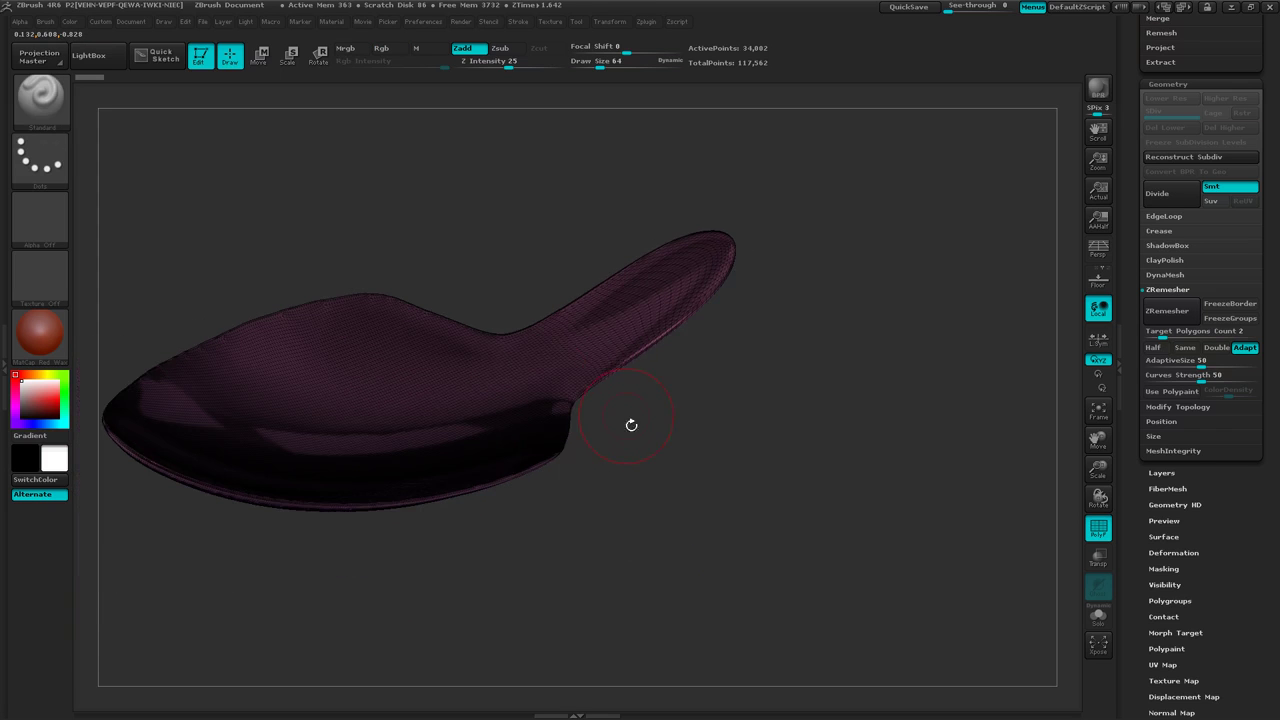
mouse_move(642, 444)
mouse_down()
mouse_move(663, 371)
mouse_move(697, 451)
mouse_move(689, 507)
mouse_up()
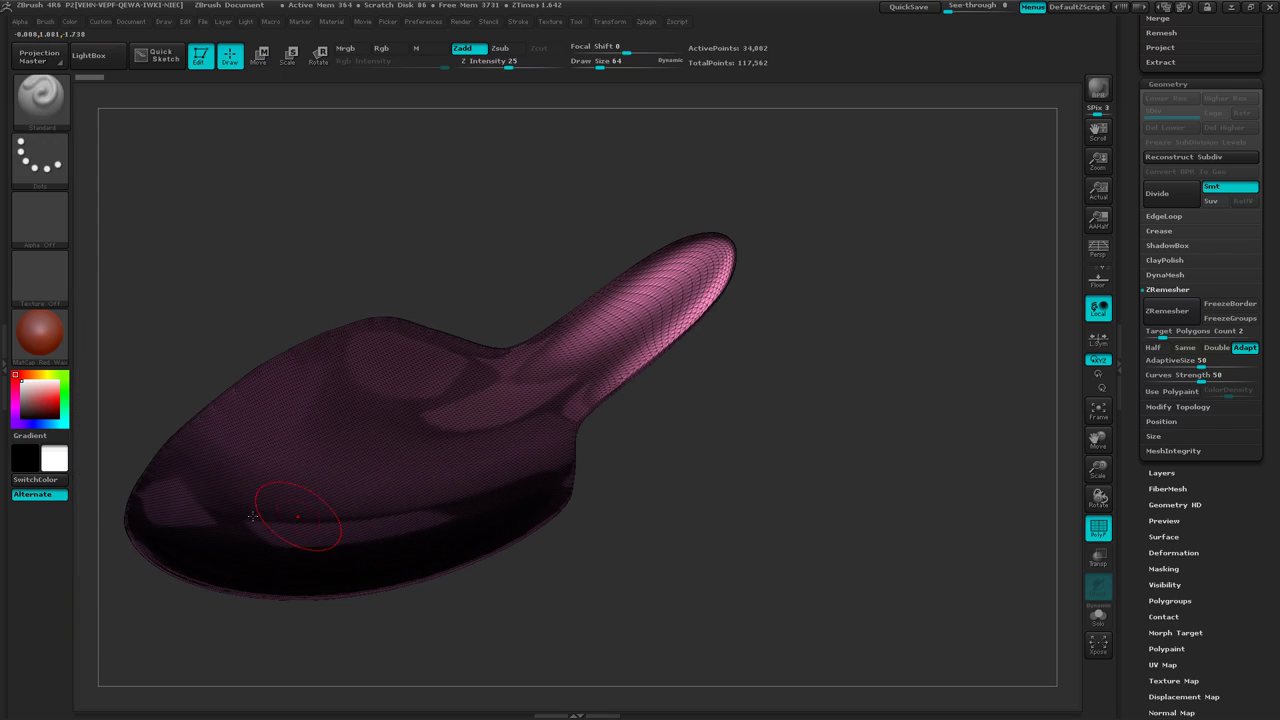
drag(726, 474, 754, 451)
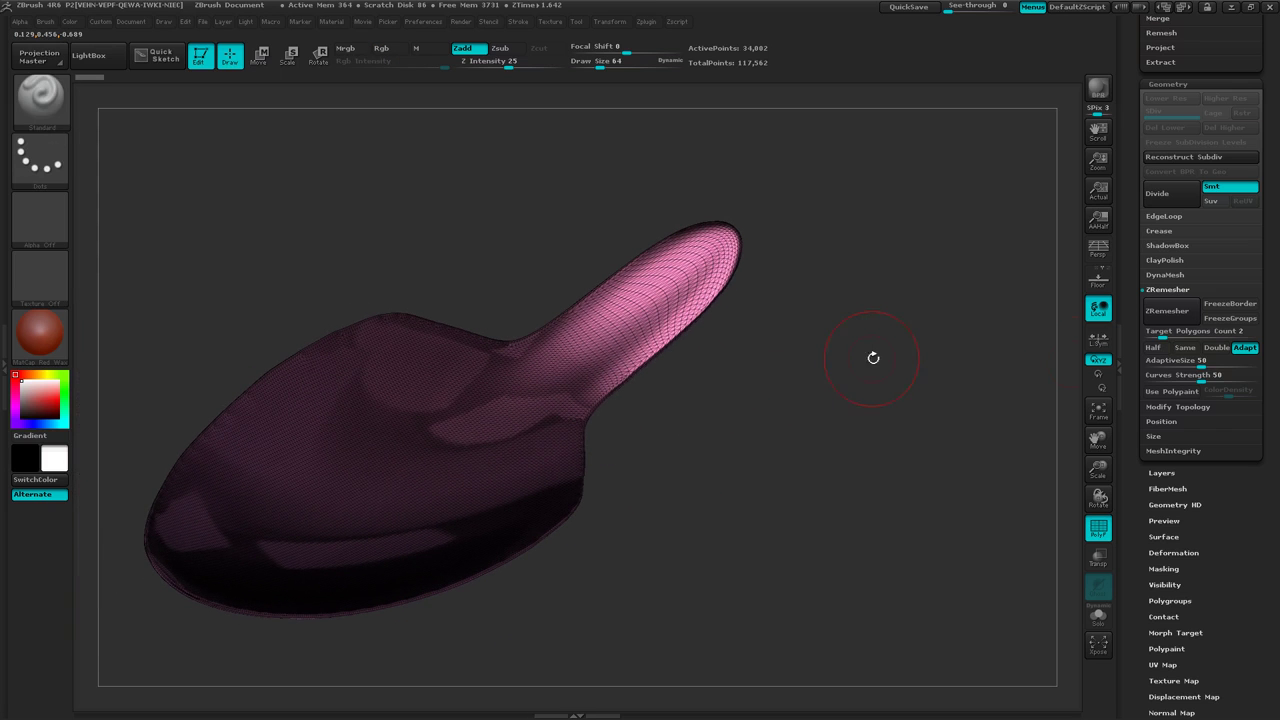
click(1250, 347)
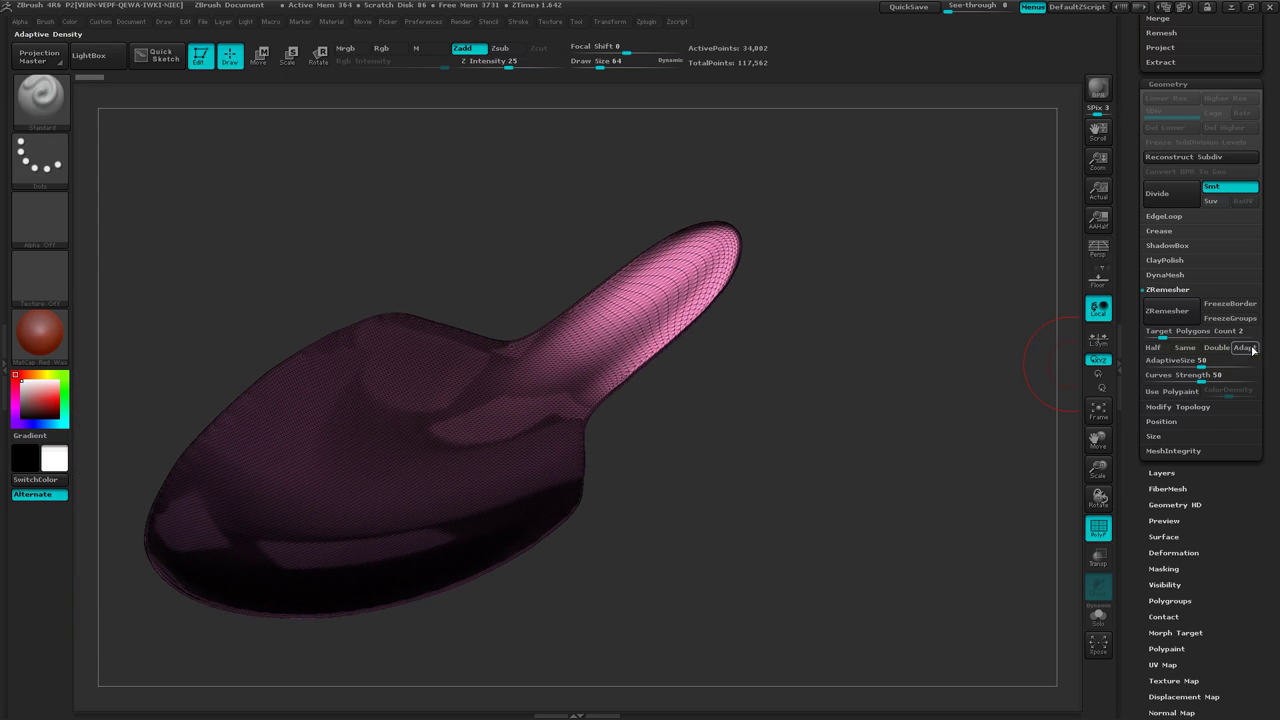
click(1168, 312)
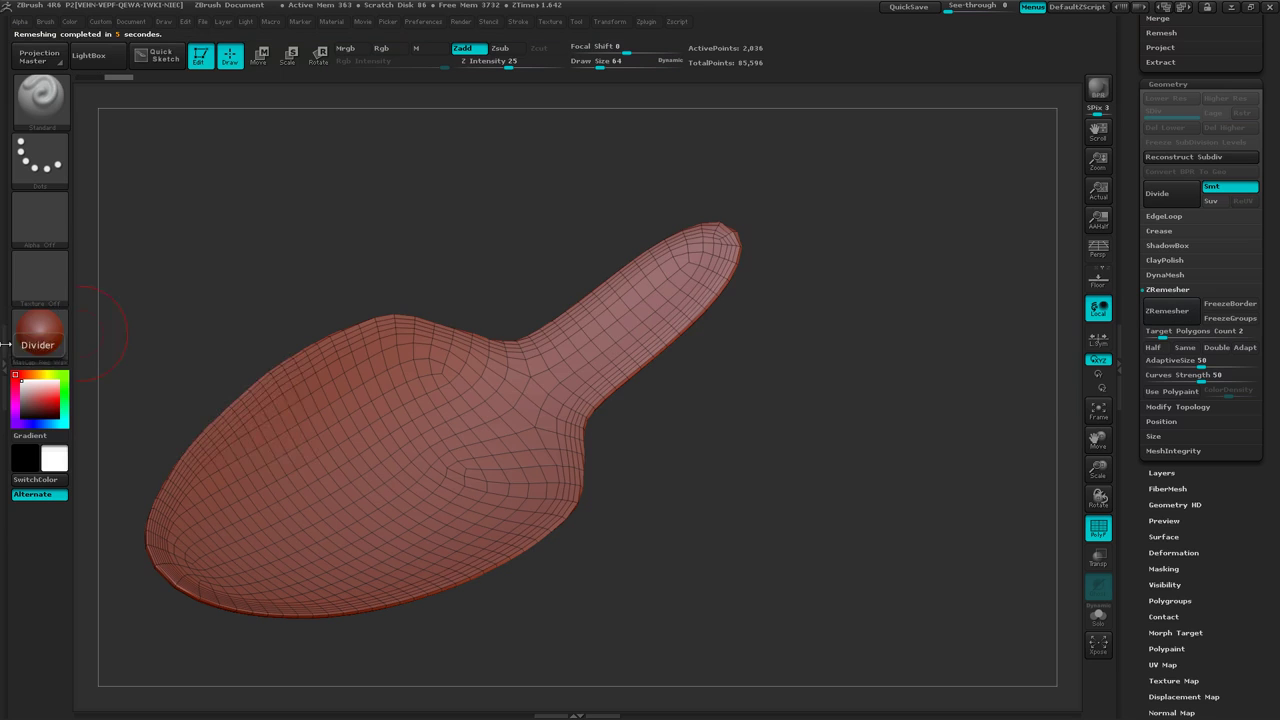
Change the blade's display material to MatCap Gray.
mouse_move(42, 340)
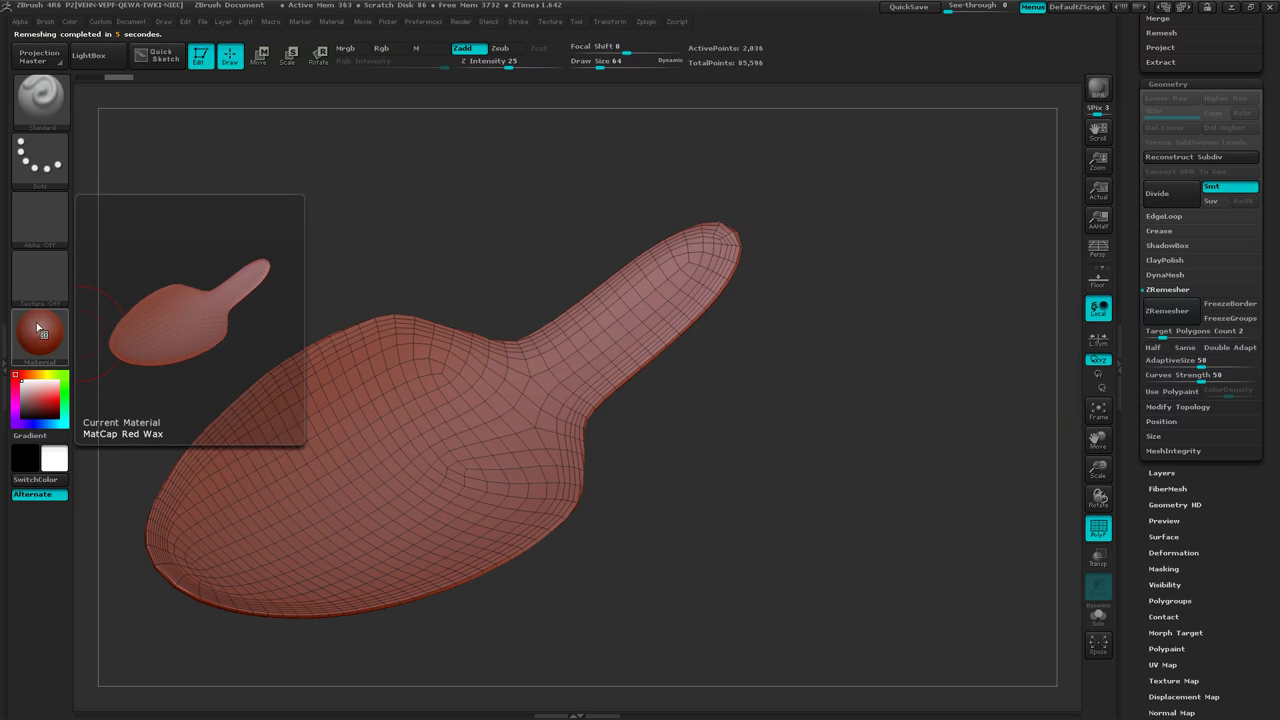
click(43, 338)
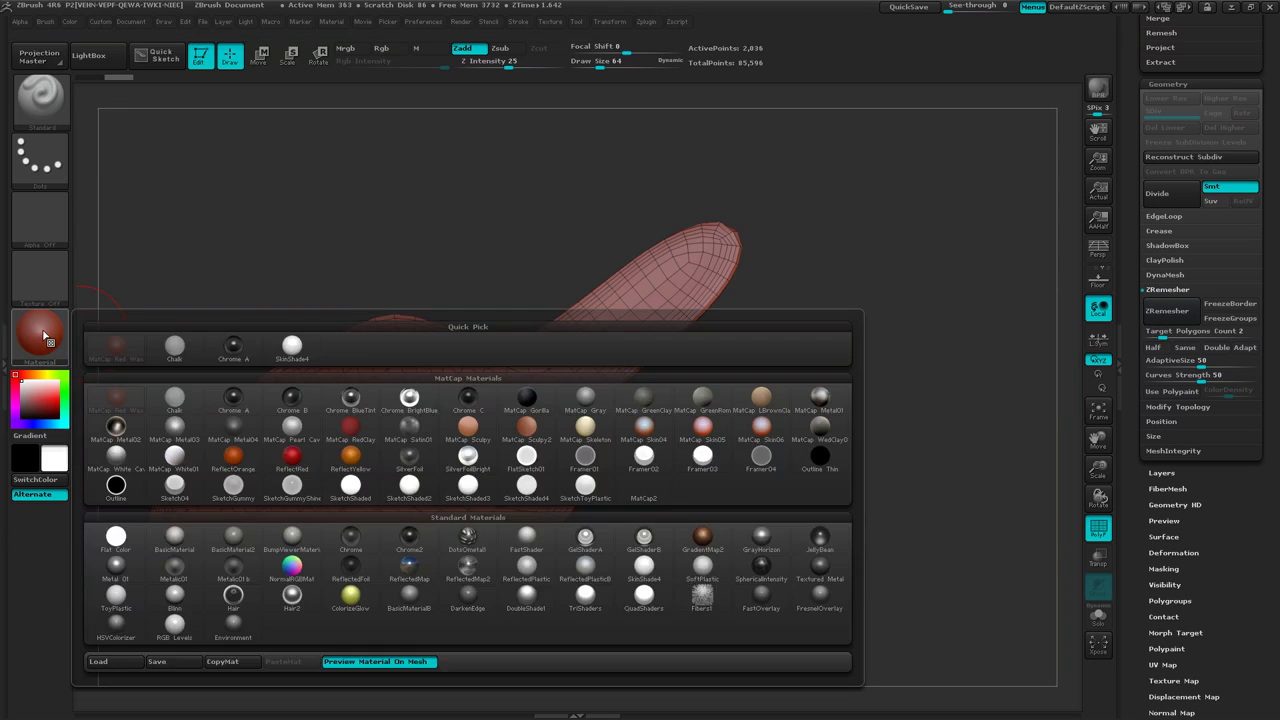
click(585, 398)
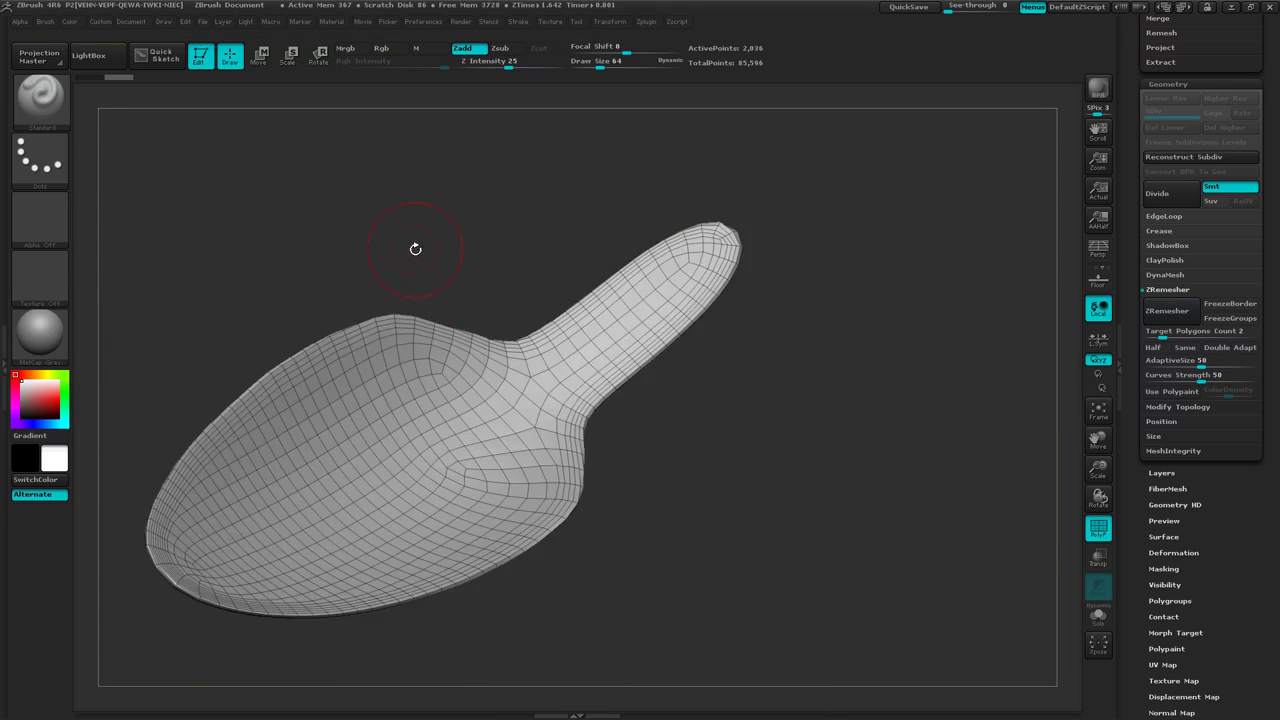
Inspect the remeshed blade's wireframe and active point count, and undo the remesh.
mouse_move(415, 249)
mouse_down()
mouse_move(445, 380)
mouse_move(538, 334)
mouse_move(503, 351)
mouse_move(505, 405)
mouse_up()
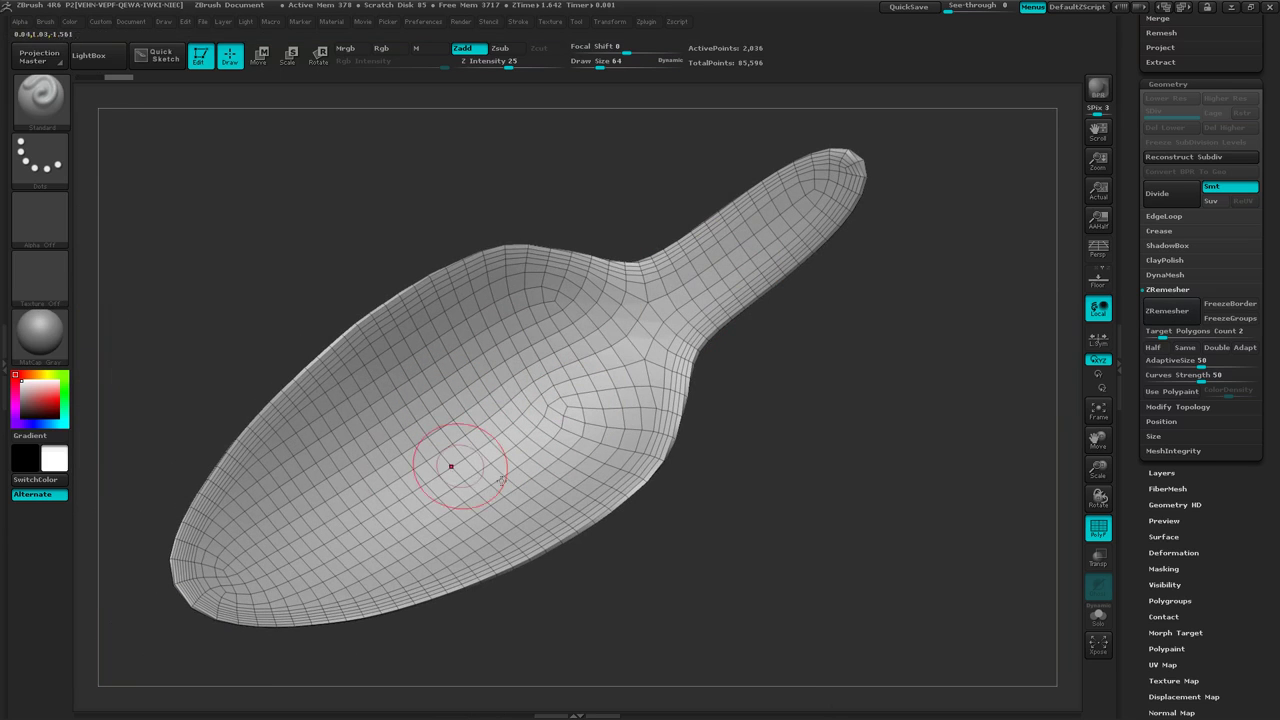
right_drag(518, 484, 500, 440)
drag(500, 440, 740, 122)
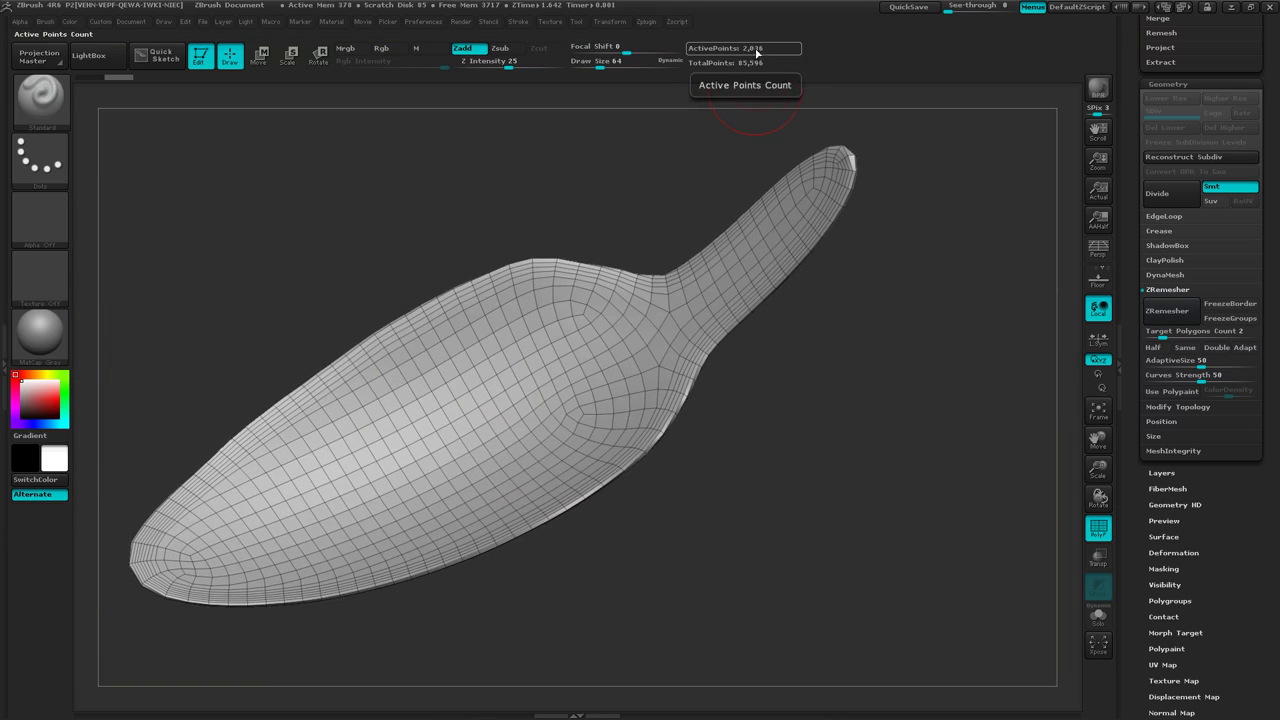
drag(624, 558, 785, 505)
key(ctrl+z)
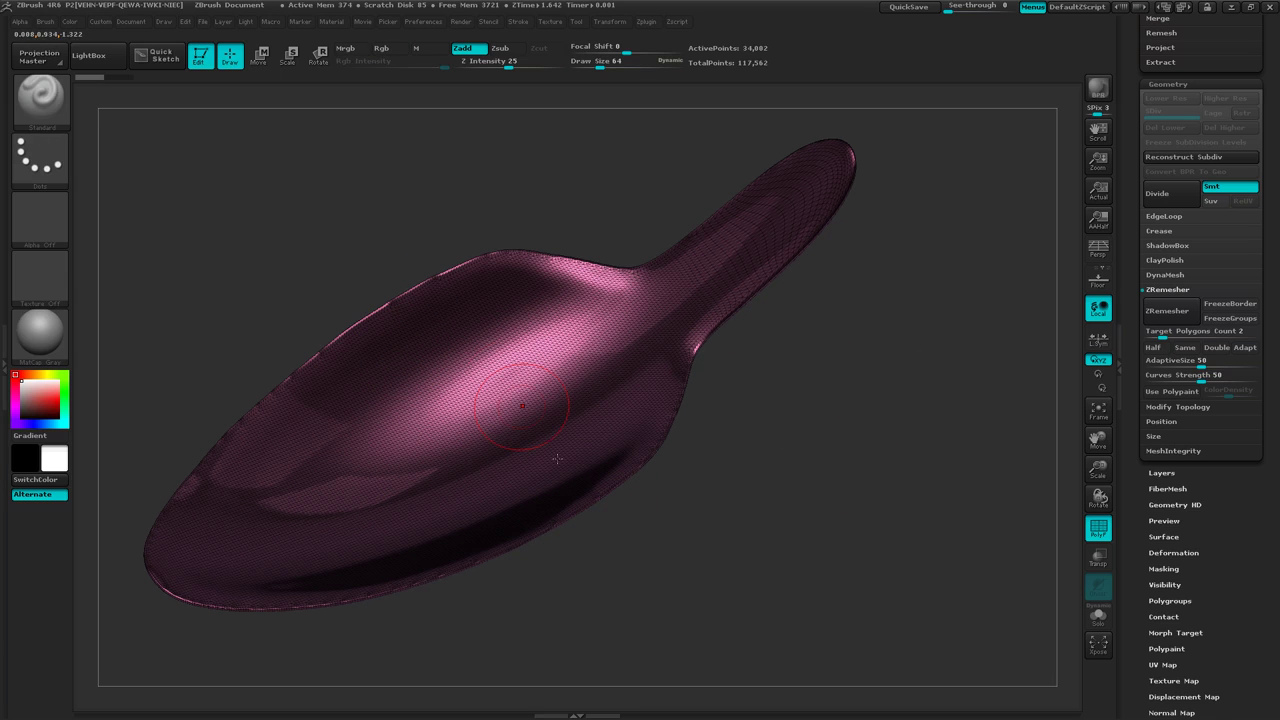
Try remeshing the blade with Adaptive Density turned back on, check the polygon flow, and undo the remesh.
click(1252, 350)
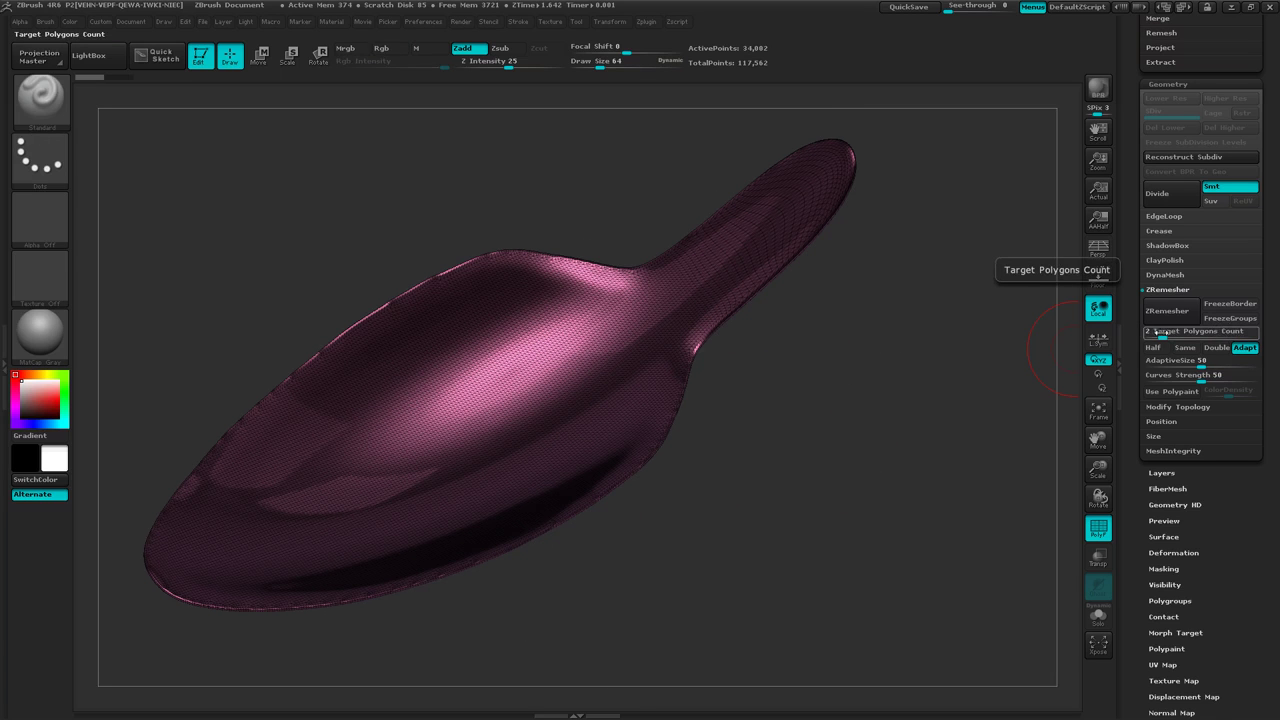
click(1168, 311)
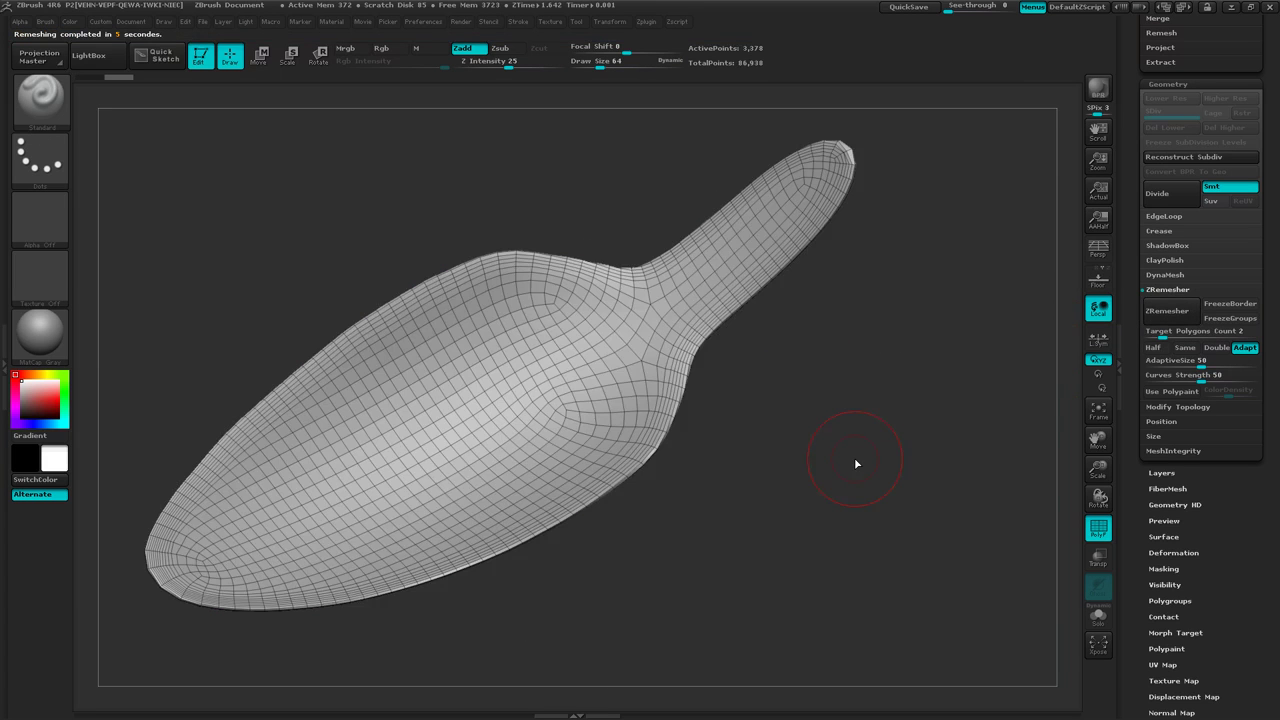
drag(788, 454, 863, 453)
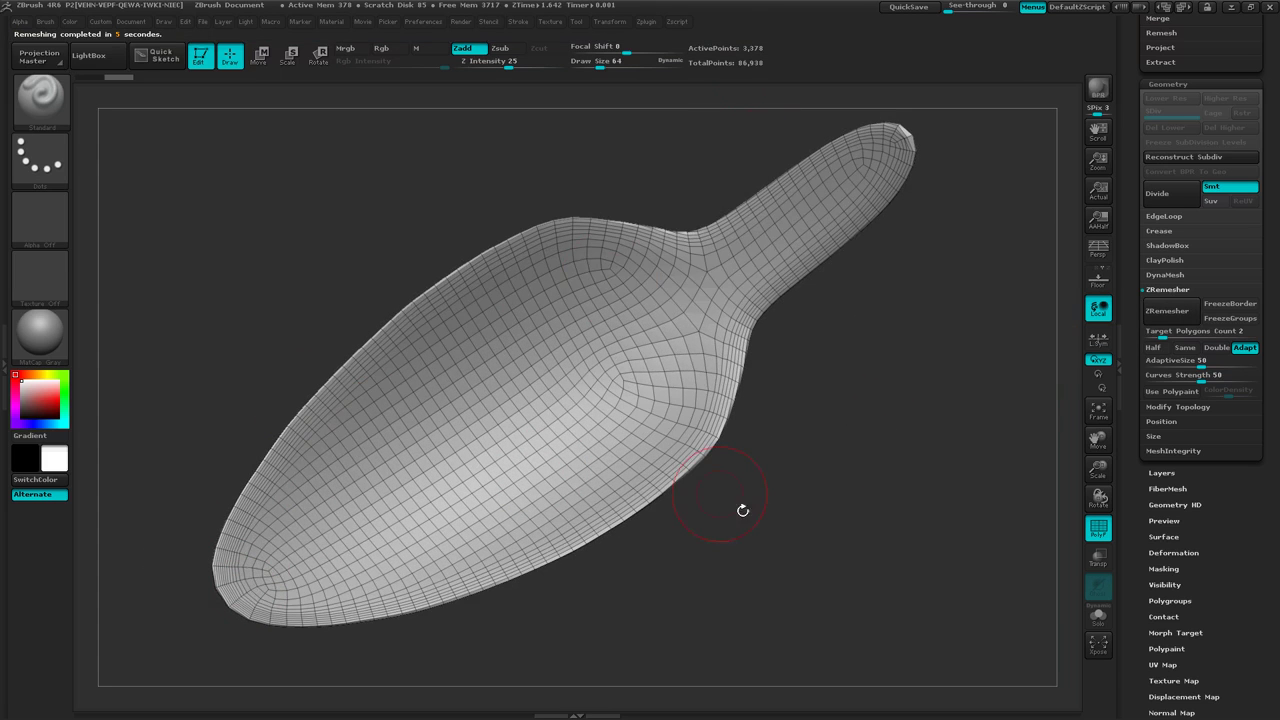
mouse_move(740, 508)
mouse_down()
mouse_move(777, 541)
mouse_move(720, 374)
mouse_move(775, 500)
mouse_up()
key(ctrl)
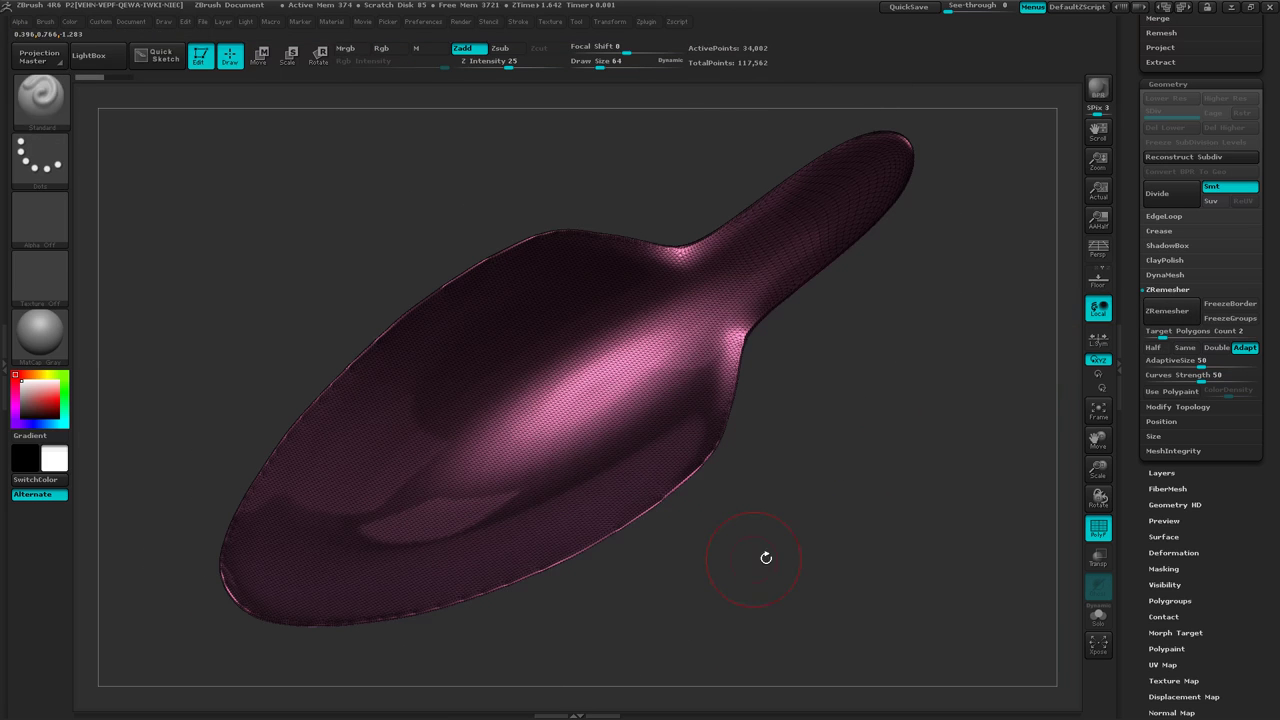
drag(766, 558, 764, 557)
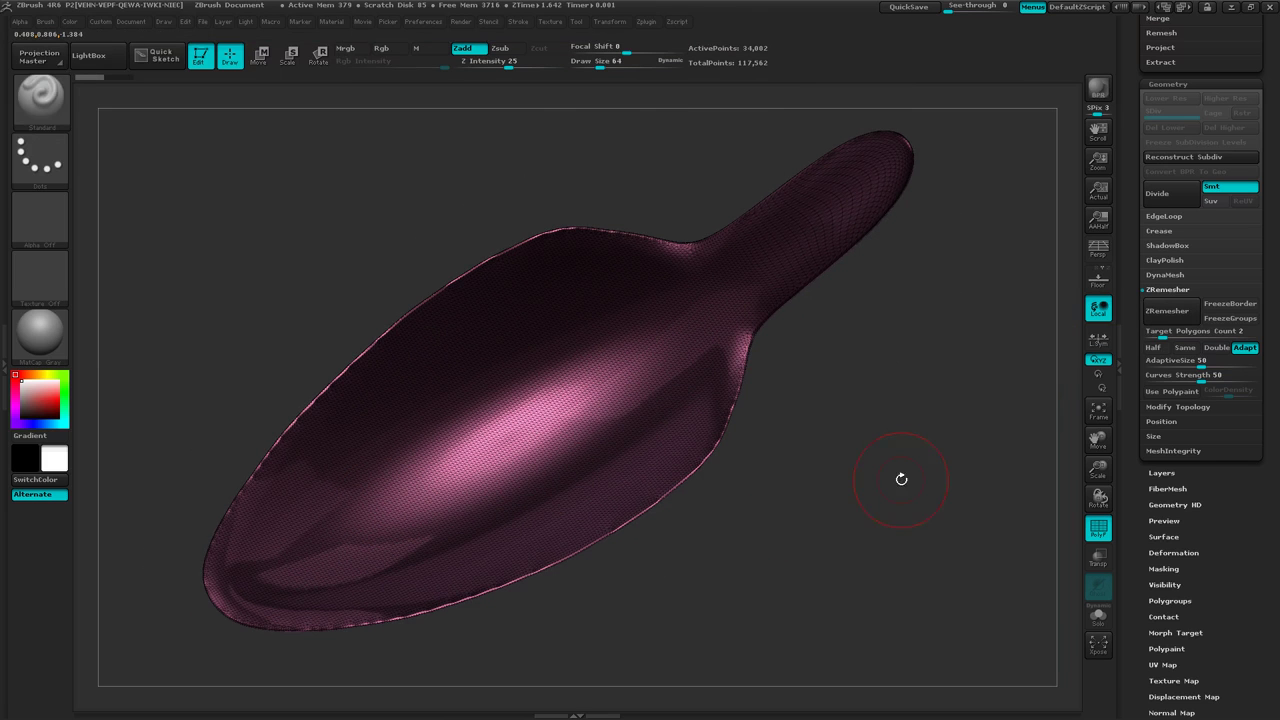
Switch to the ZRemesherGuides brush.
key(b)
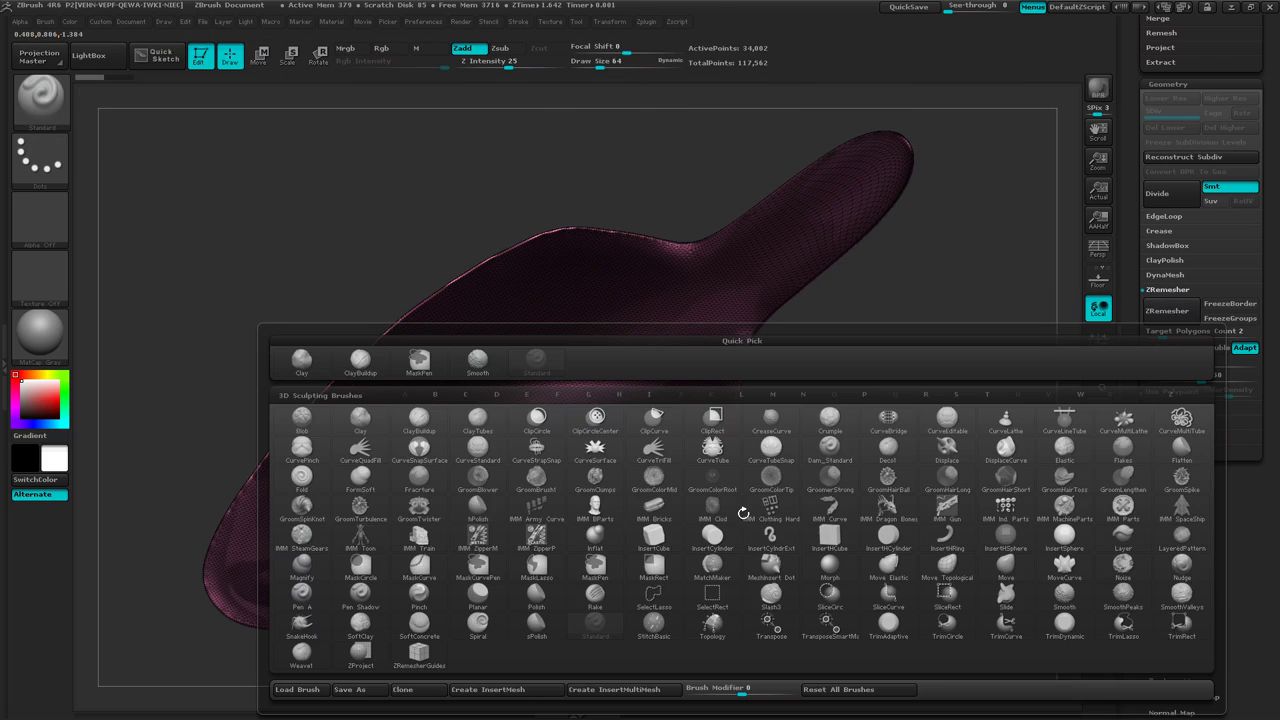
key(z)
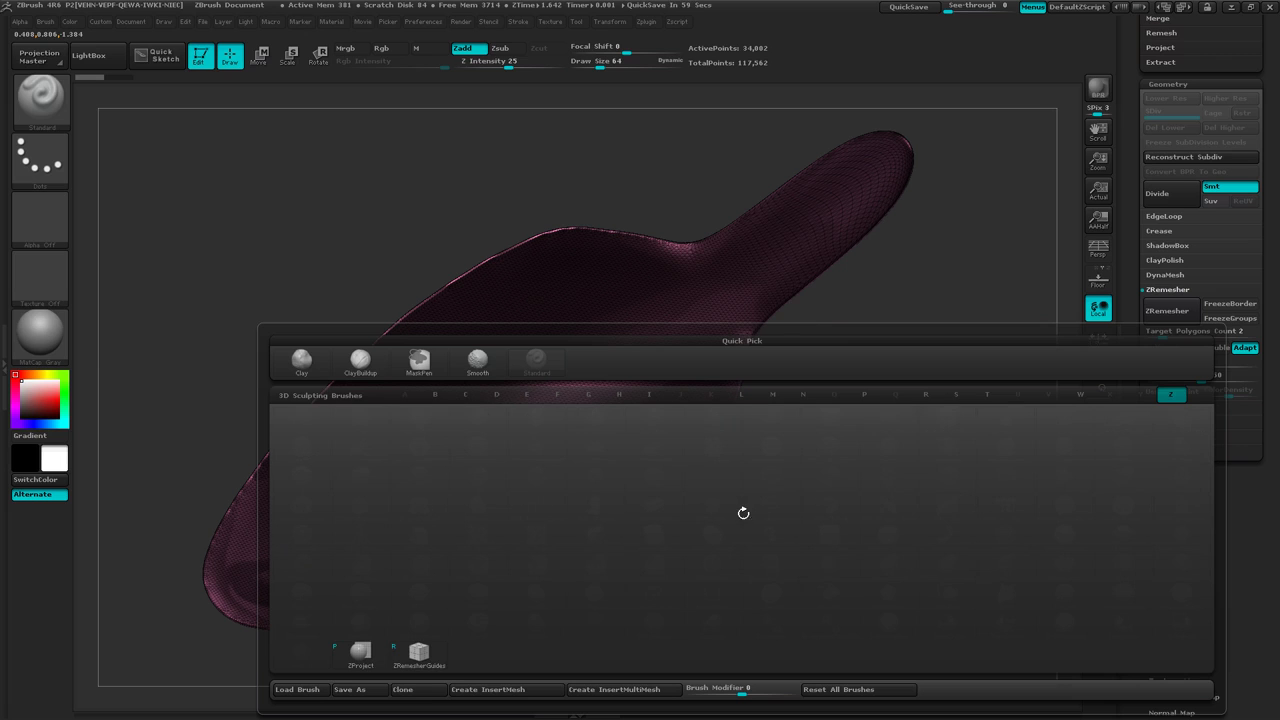
click(420, 654)
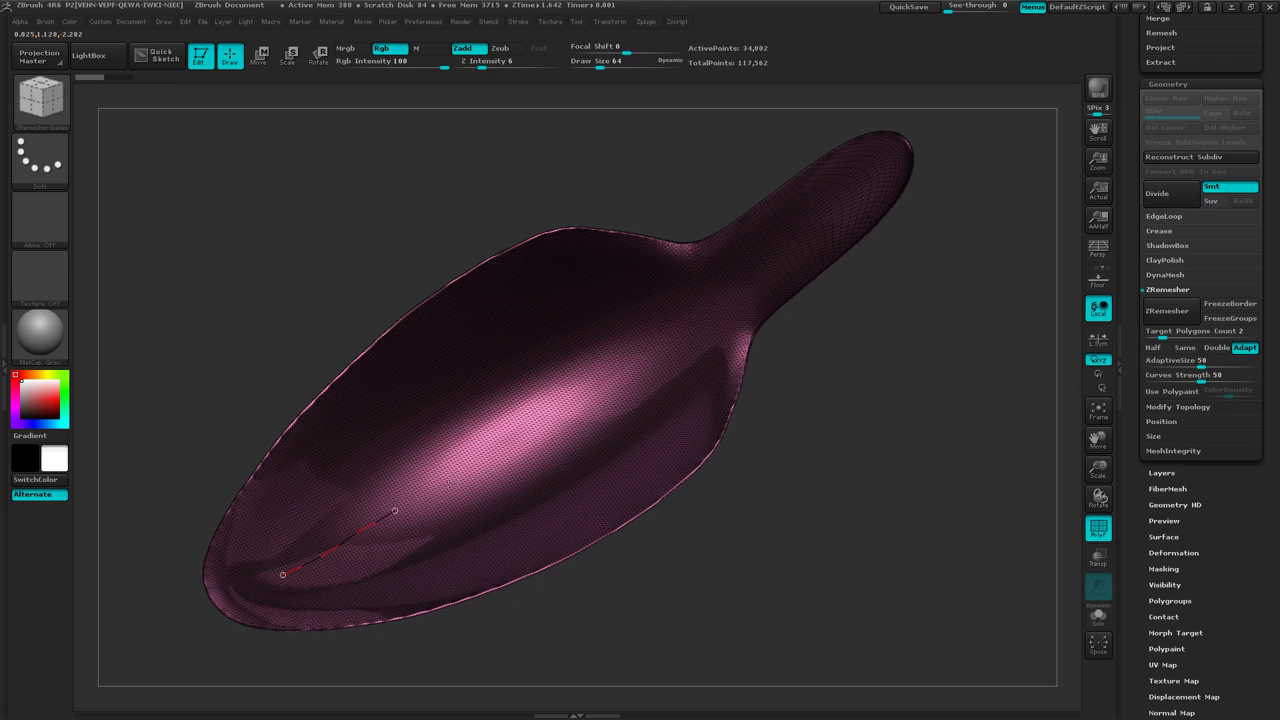
Try drawing freehand guide curves lengthwise through the bowl, undoing the first and redrawing from the stem end toward the tip.
drag(395, 511, 692, 322)
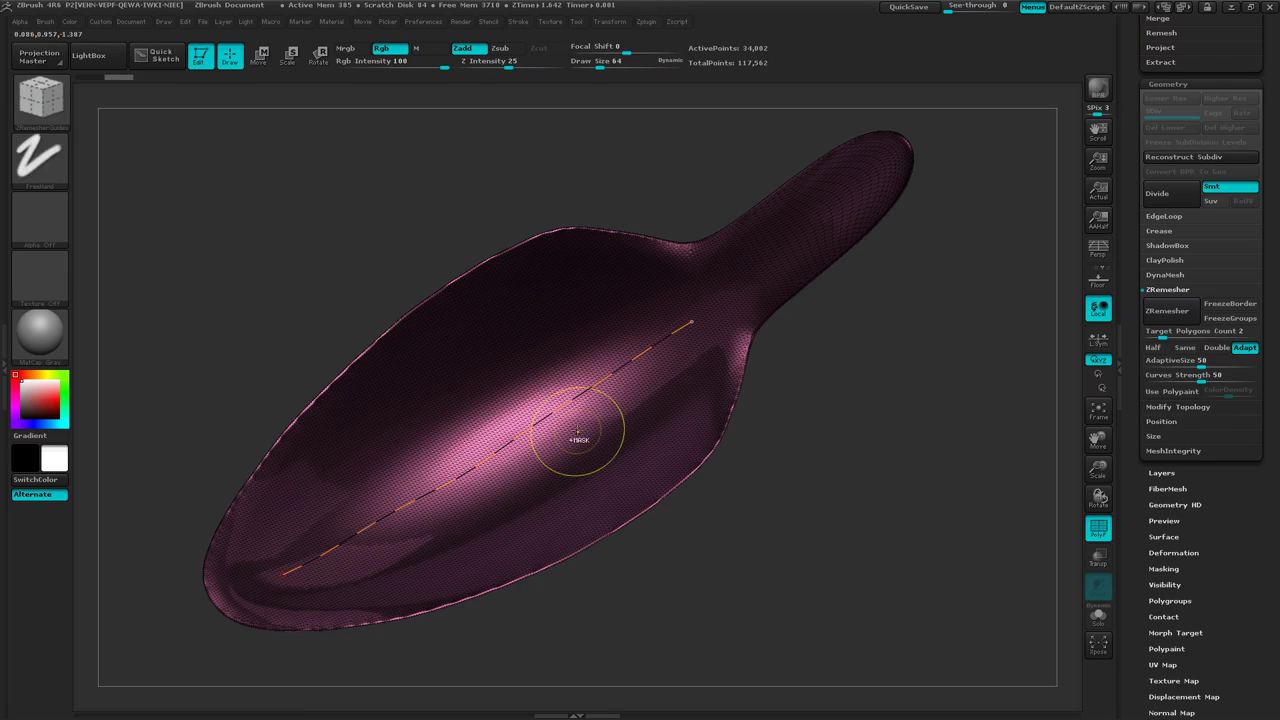
key(ctrl+z)
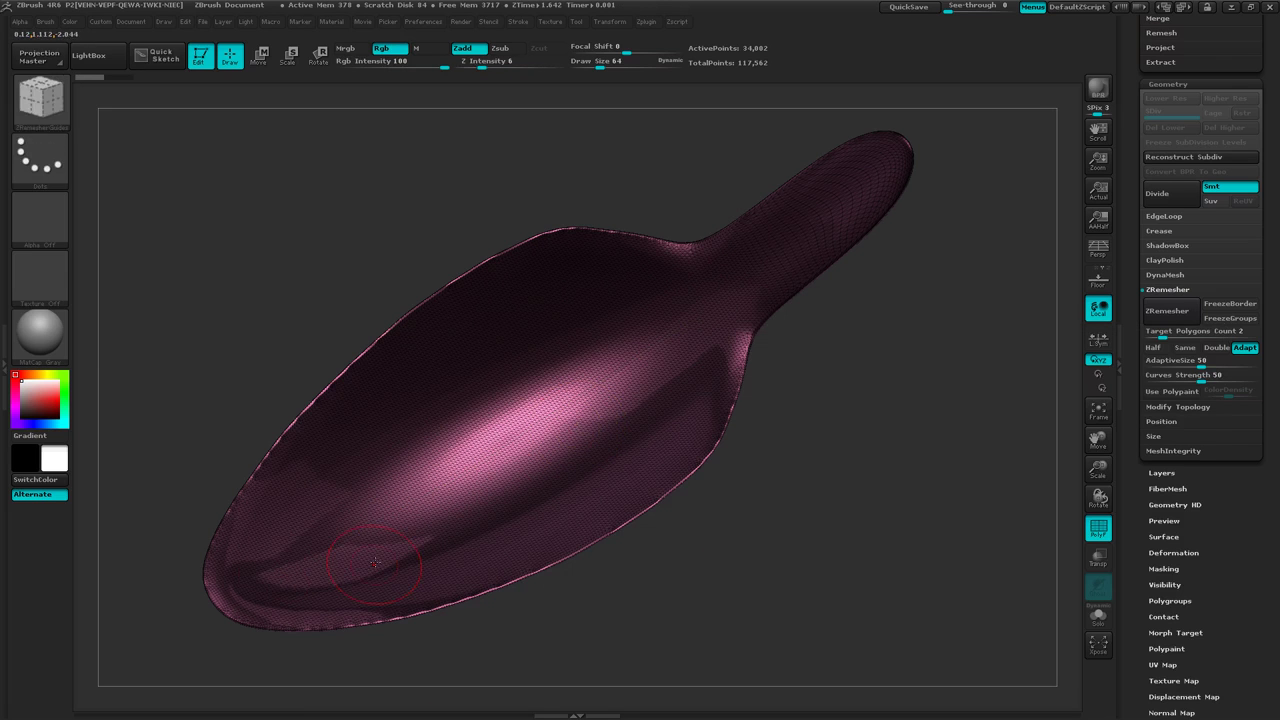
ctrl+right_drag(432, 562, 455, 464)
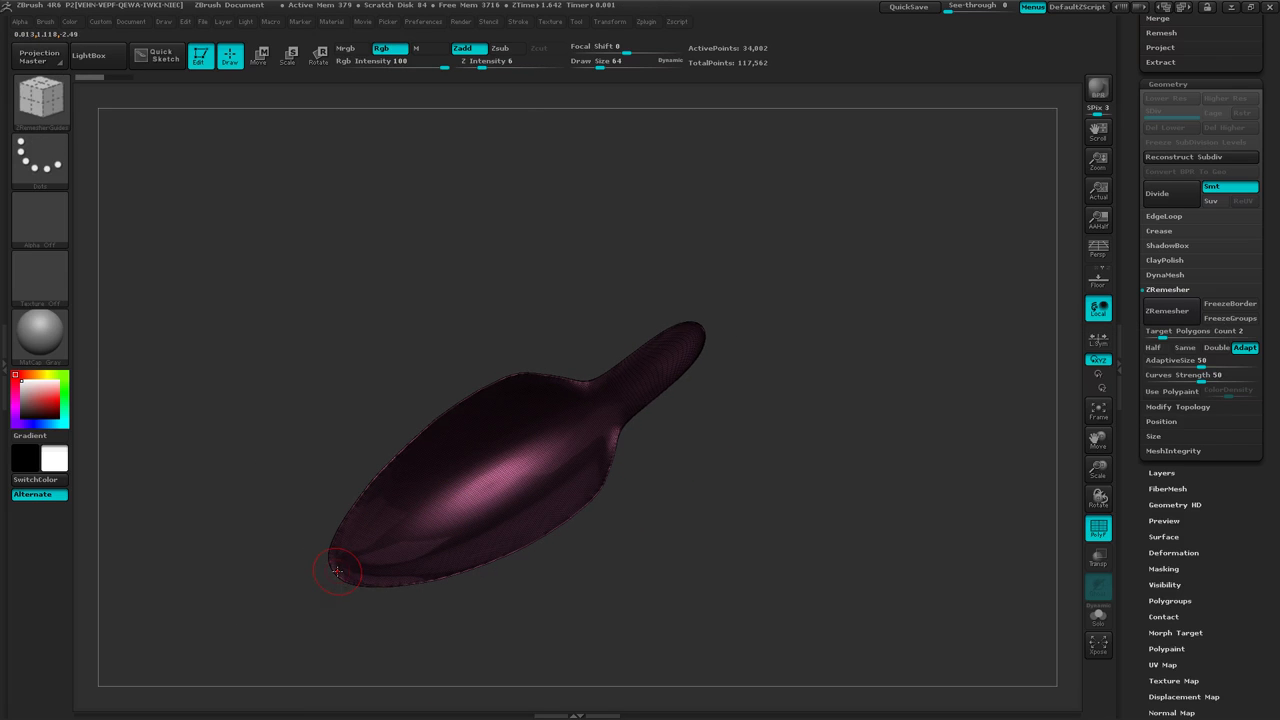
mouse_move(374, 571)
ctrl+right_down()
mouse_move(493, 527)
mouse_move(519, 563)
ctrl+right_up()
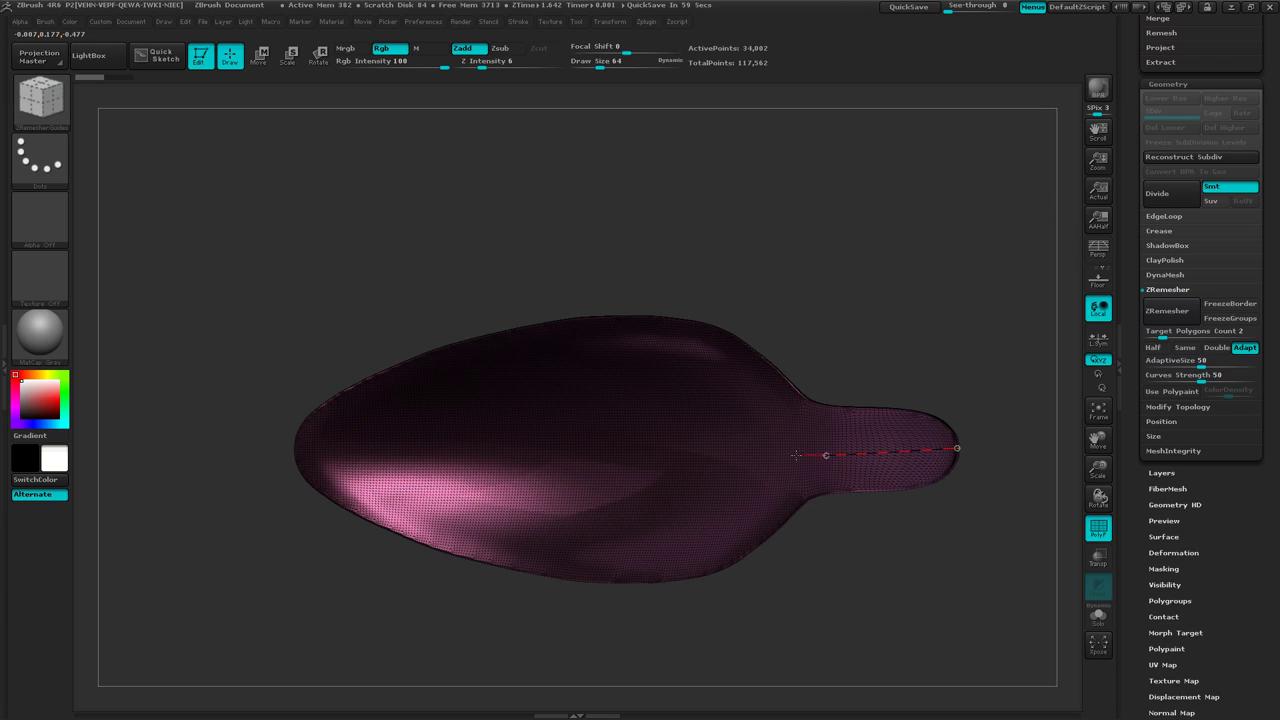
mouse_move(566, 447)
mouse_down()
mouse_move(355, 441)
mouse_move(341, 462)
mouse_move(266, 448)
mouse_move(286, 439)
mouse_move(284, 455)
mouse_up()
drag(284, 455, 494, 510)
Draw a straight ZRemesher guide curve along the blade's centre line from the bowl's tip to the stem's end.
mouse_move(494, 509)
right_down()
mouse_move(494, 537)
mouse_move(374, 483)
right_up()
shift+click(492, 540)
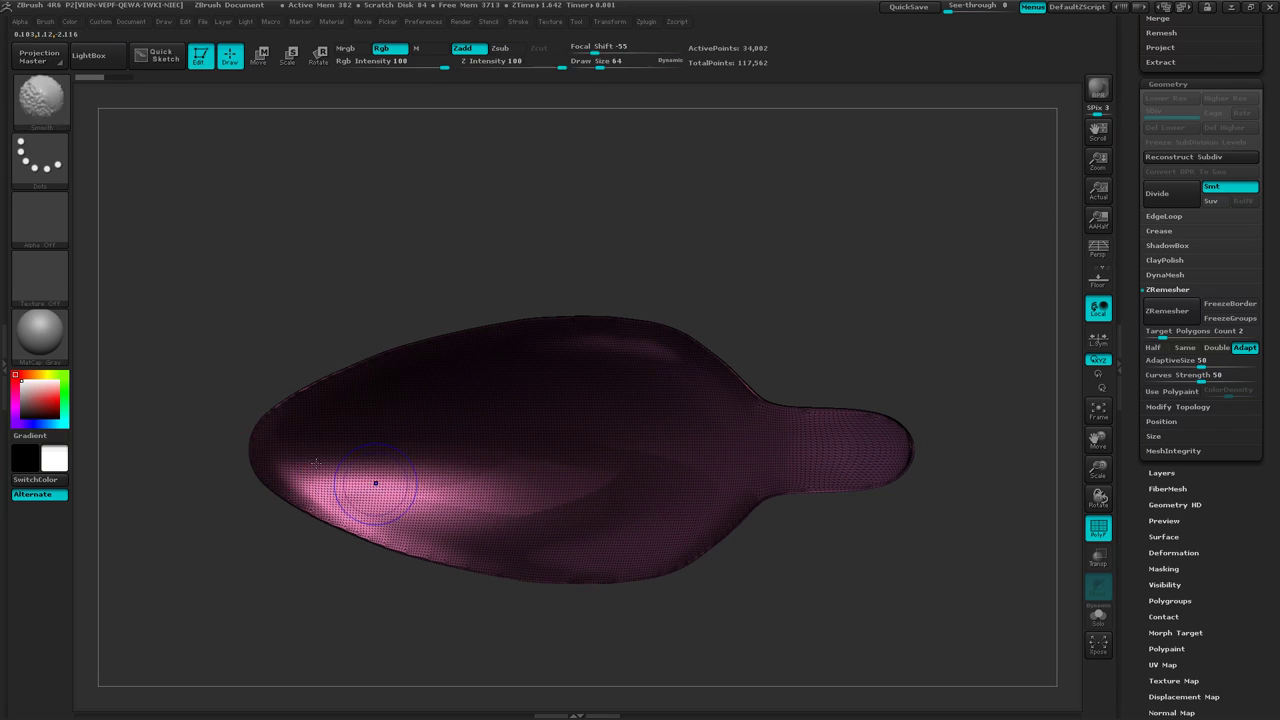
drag(252, 451, 534, 451)
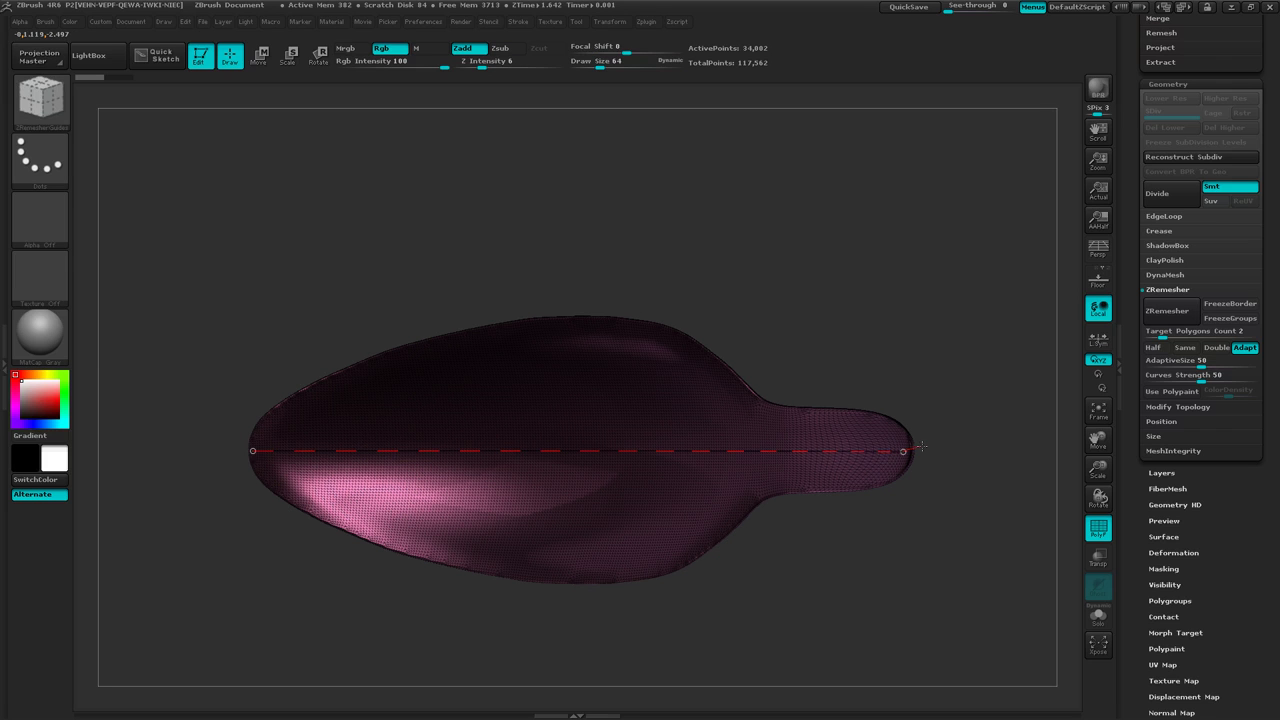
mouse_move(694, 559)
mouse_down()
mouse_move(648, 511)
mouse_move(636, 538)
mouse_up()
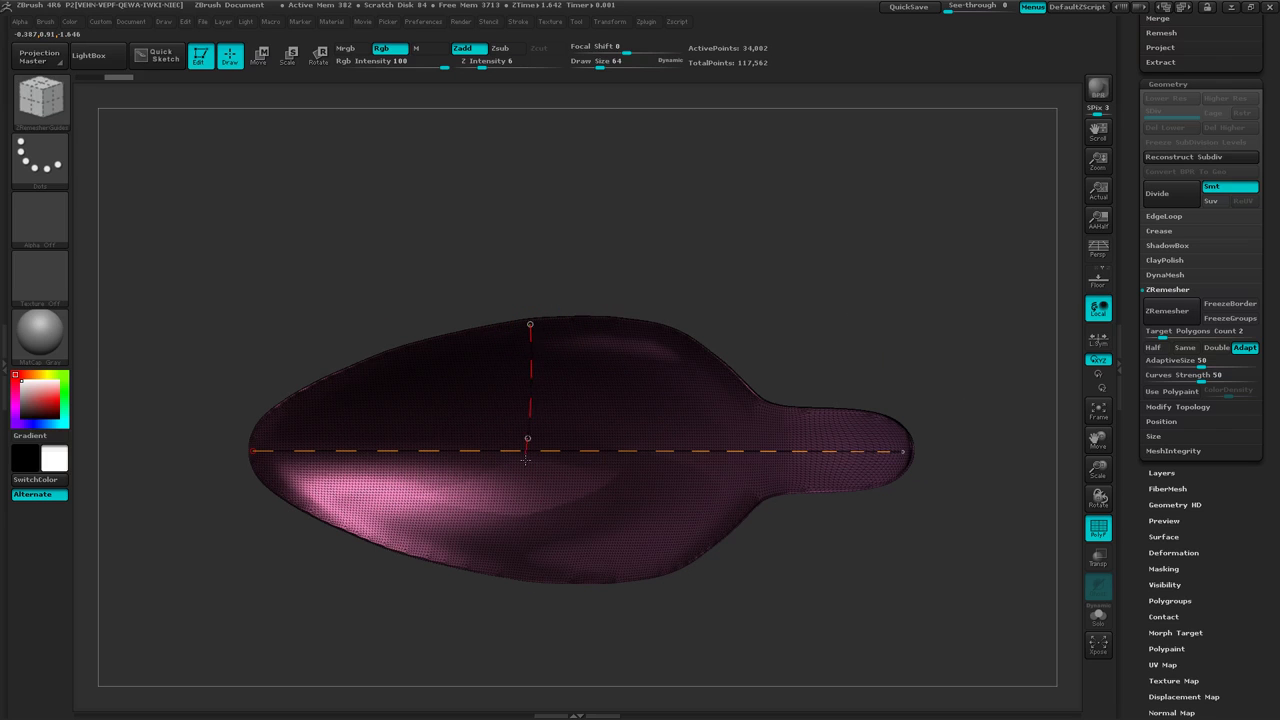
Try a second guide curve across the width of the bowl, crossing the lengthwise guide, and undo it.
mouse_move(522, 508)
mouse_down()
mouse_move(507, 647)
mouse_move(524, 664)
mouse_up()
drag(528, 667, 529, 666)
drag(628, 643, 648, 626)
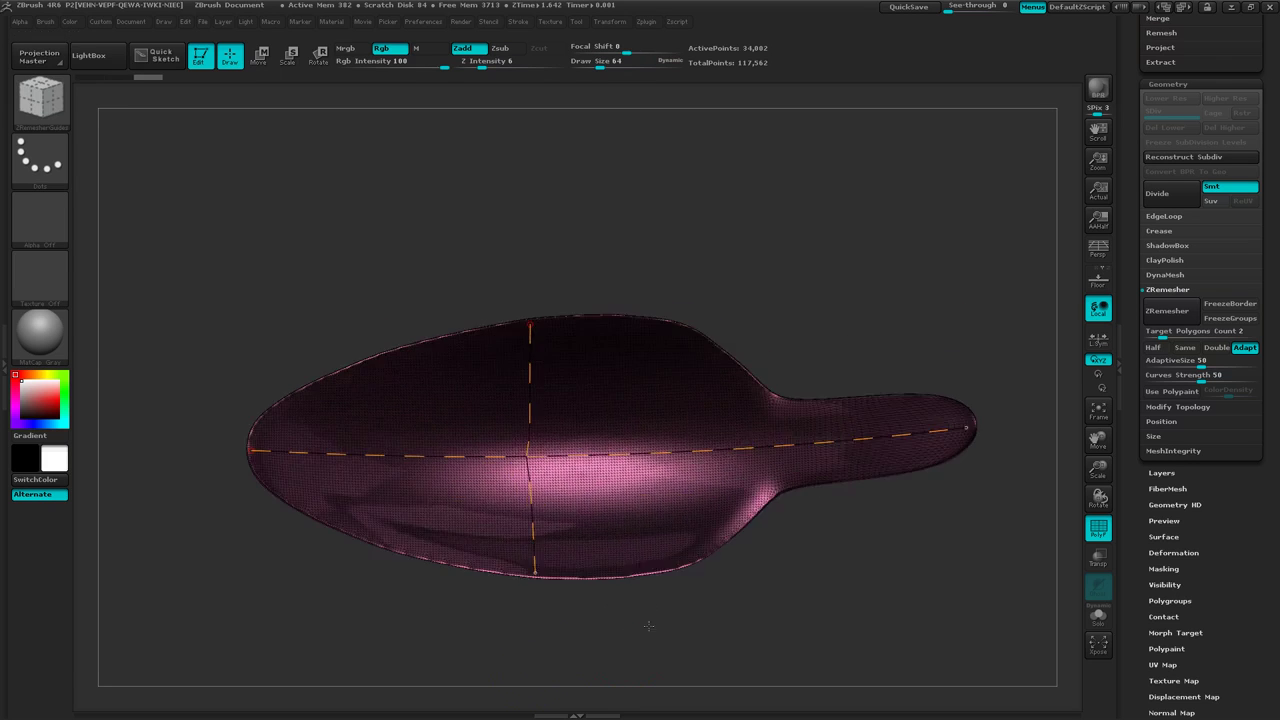
ctrl+right_drag(523, 458, 517, 434)
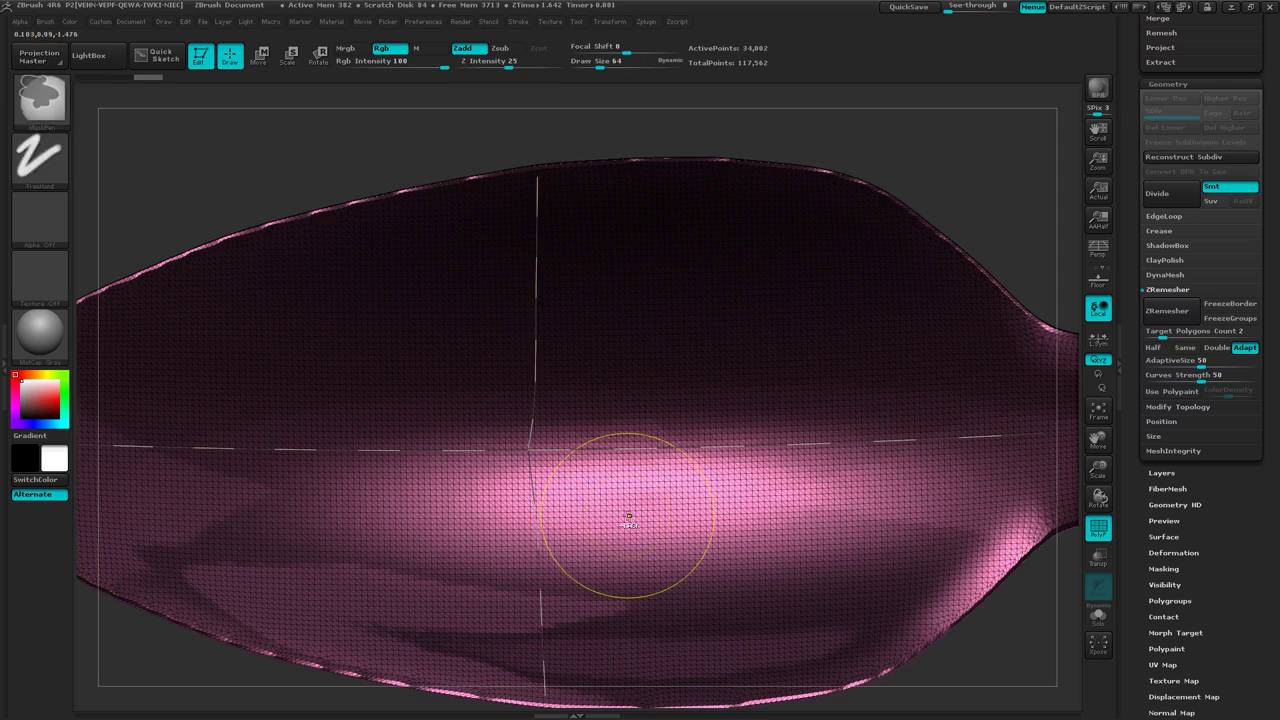
key(ctrl+z)
Turn off Adaptive Density and remesh the blade with ZRemesher using the lengthwise guide curve.
mouse_move(683, 572)
right_down()
mouse_move(660, 505)
mouse_move(640, 560)
mouse_move(577, 518)
mouse_move(614, 543)
mouse_move(589, 577)
mouse_move(600, 629)
mouse_move(595, 611)
right_up()
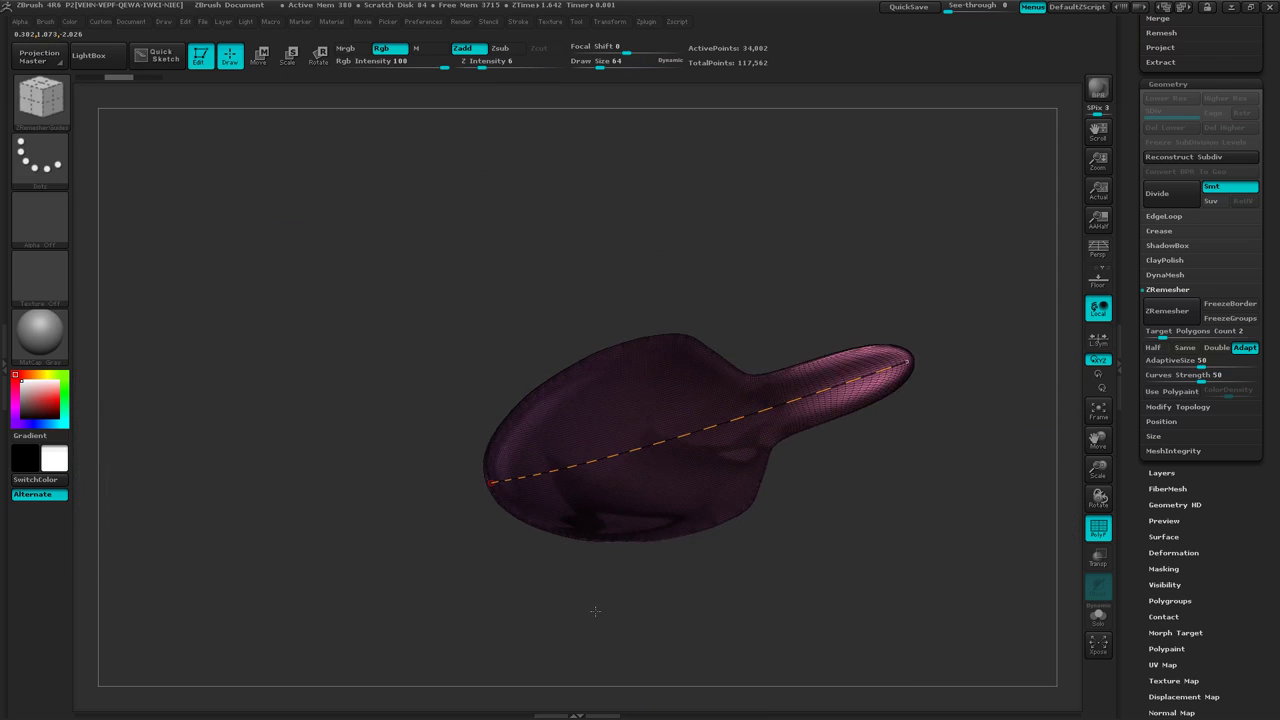
drag(594, 611, 594, 609)
ctrl+right_drag(603, 608, 768, 570)
drag(768, 570, 884, 522)
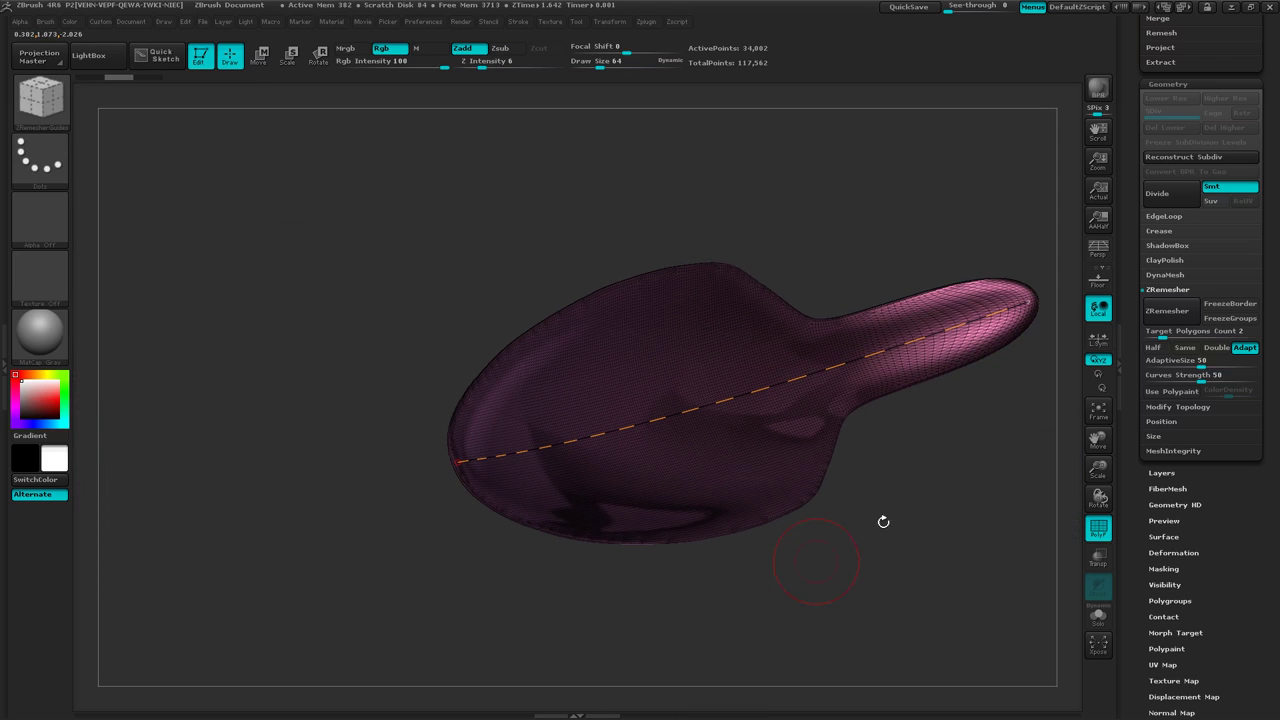
click(1246, 348)
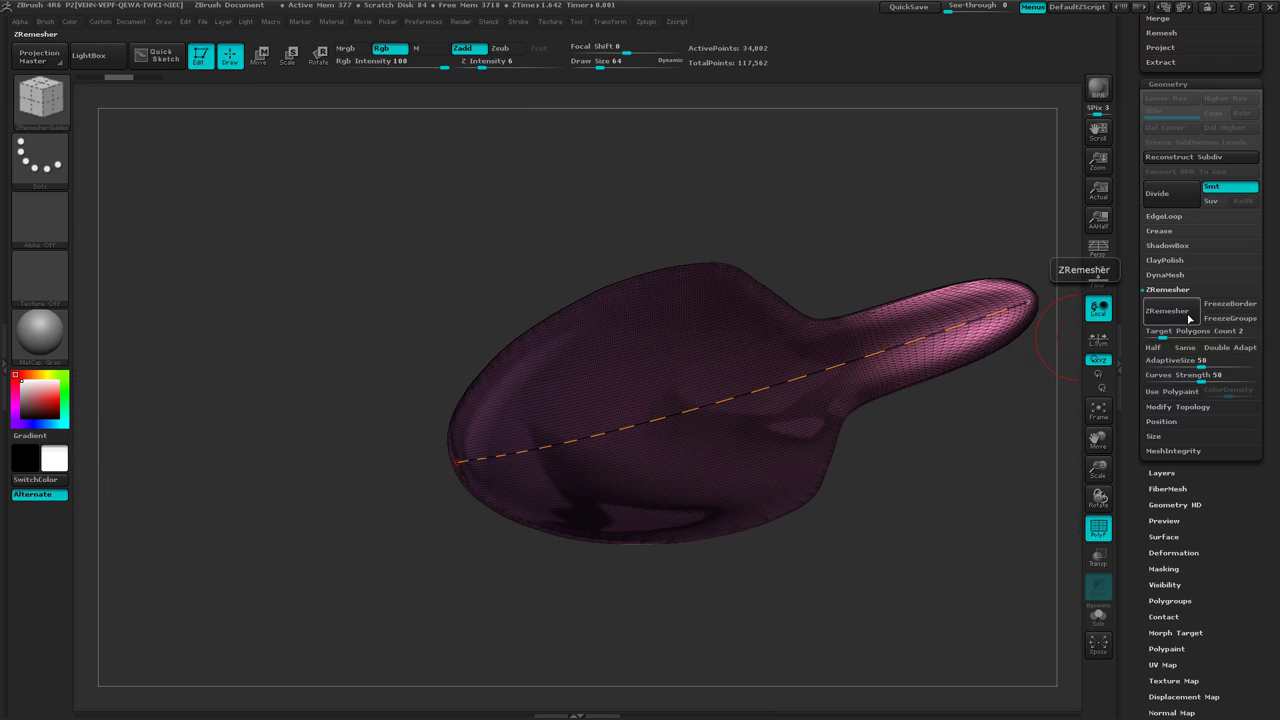
click(1187, 314)
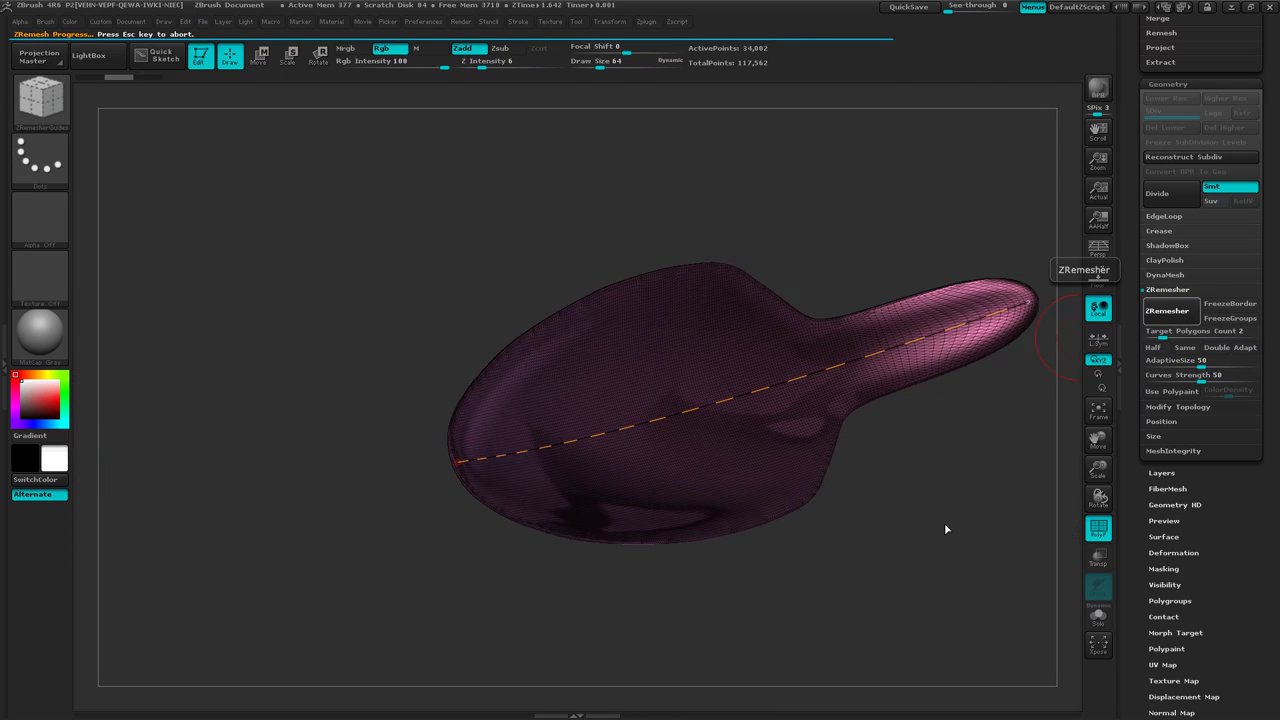
Examine the guided remesh's polygon flow inside the bowl, around the neck and on the blade's back.
mouse_move(928, 523)
mouse_down()
mouse_move(908, 529)
mouse_move(791, 457)
mouse_up()
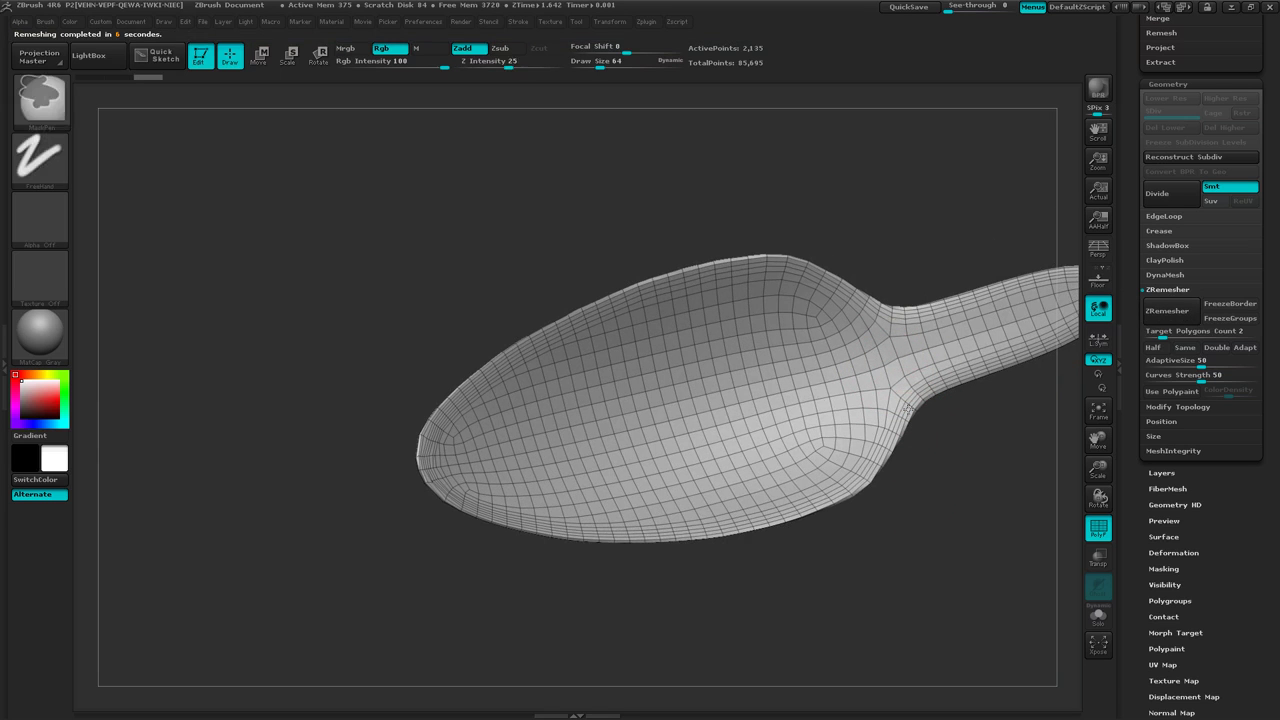
mouse_move(903, 428)
ctrl+right_down()
mouse_move(899, 313)
mouse_move(842, 366)
mouse_move(863, 357)
ctrl+right_up()
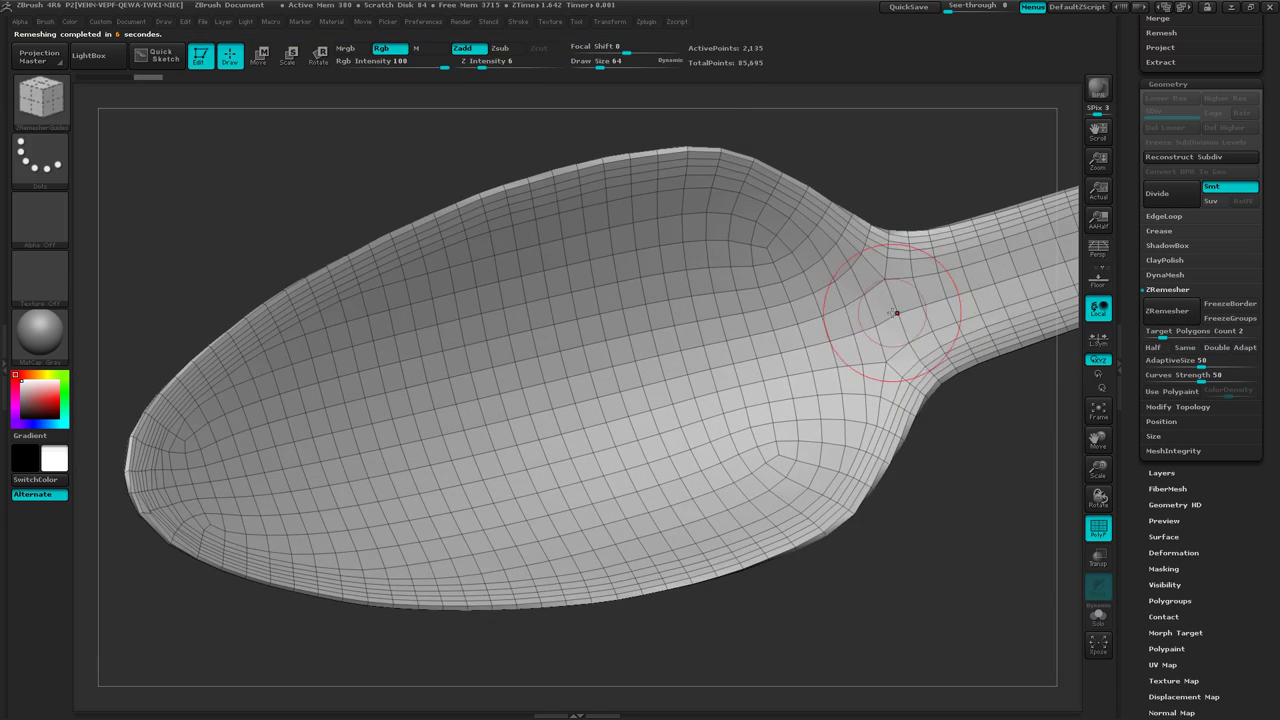
mouse_move(841, 393)
ctrl+right_down()
mouse_move(838, 428)
mouse_move(838, 391)
ctrl+right_up()
mouse_move(960, 595)
mouse_down()
mouse_move(864, 307)
mouse_move(930, 496)
mouse_up()
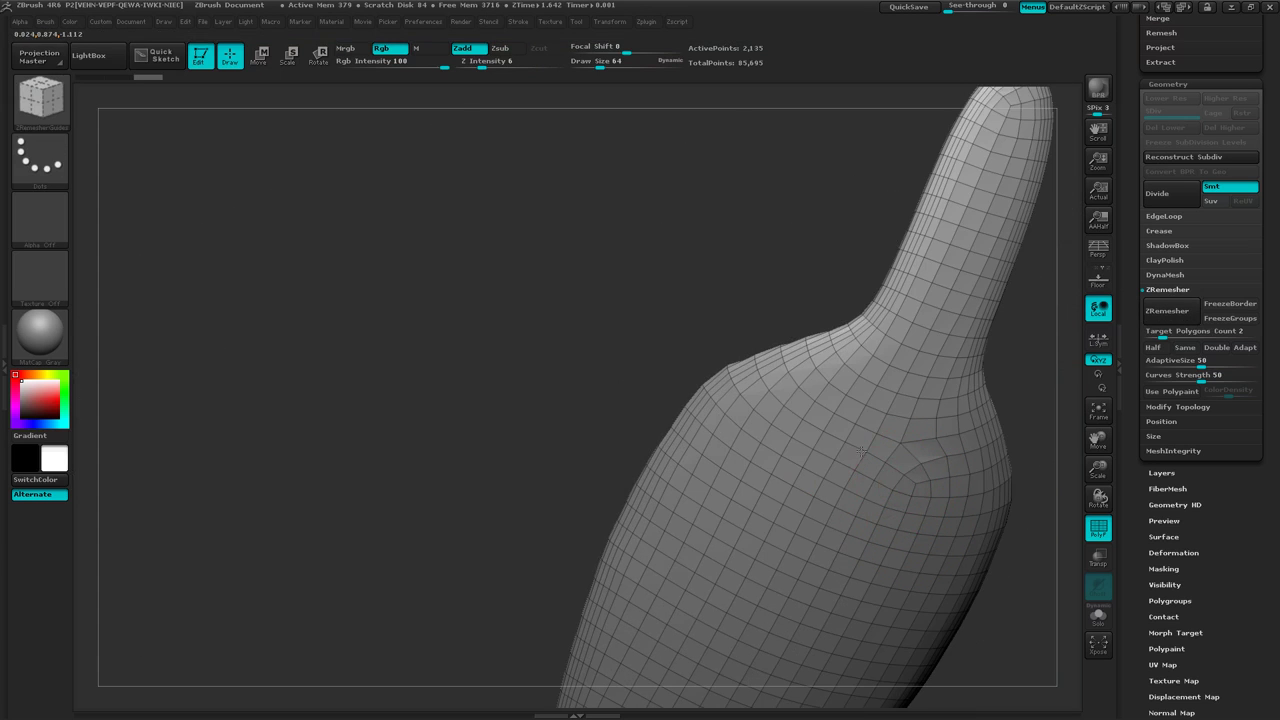
Inspect the remeshed blade's stem end, back and bowl interior with the polyframe, and hide the polyframe.
mouse_move(836, 428)
right_down()
mouse_move(841, 489)
mouse_move(860, 397)
right_up()
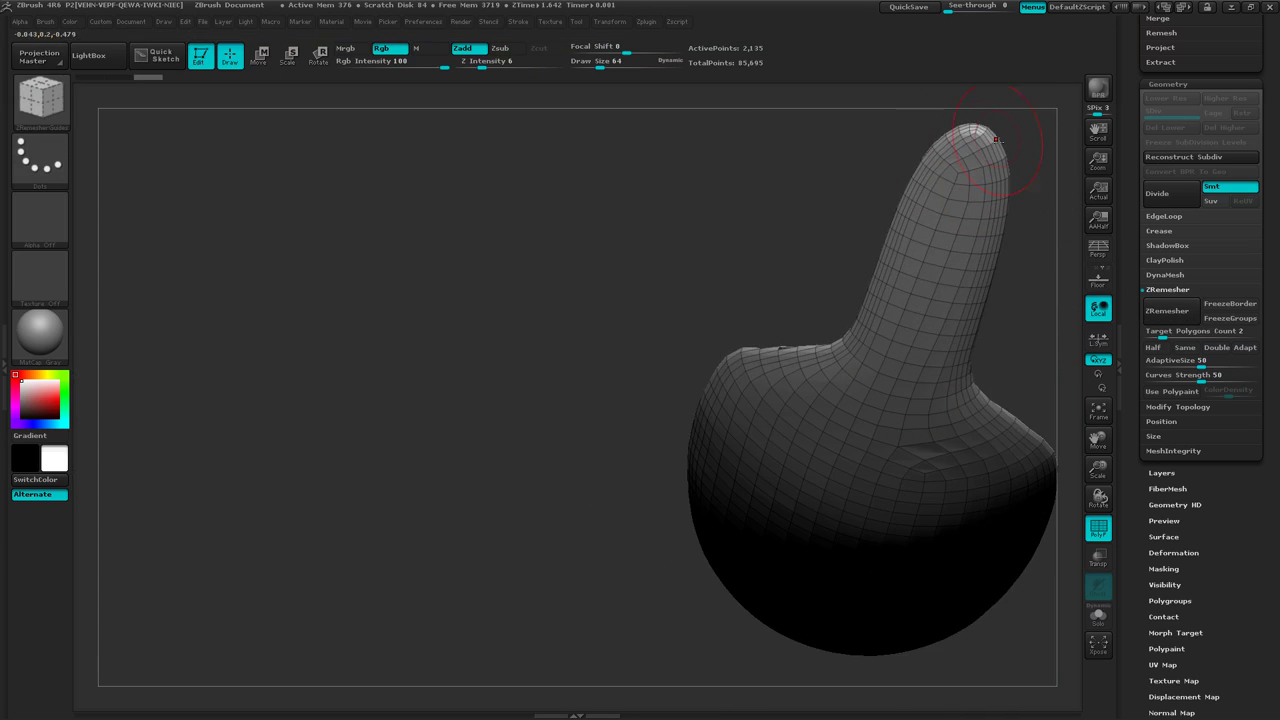
right_drag(982, 514, 866, 530)
drag(866, 531, 861, 497)
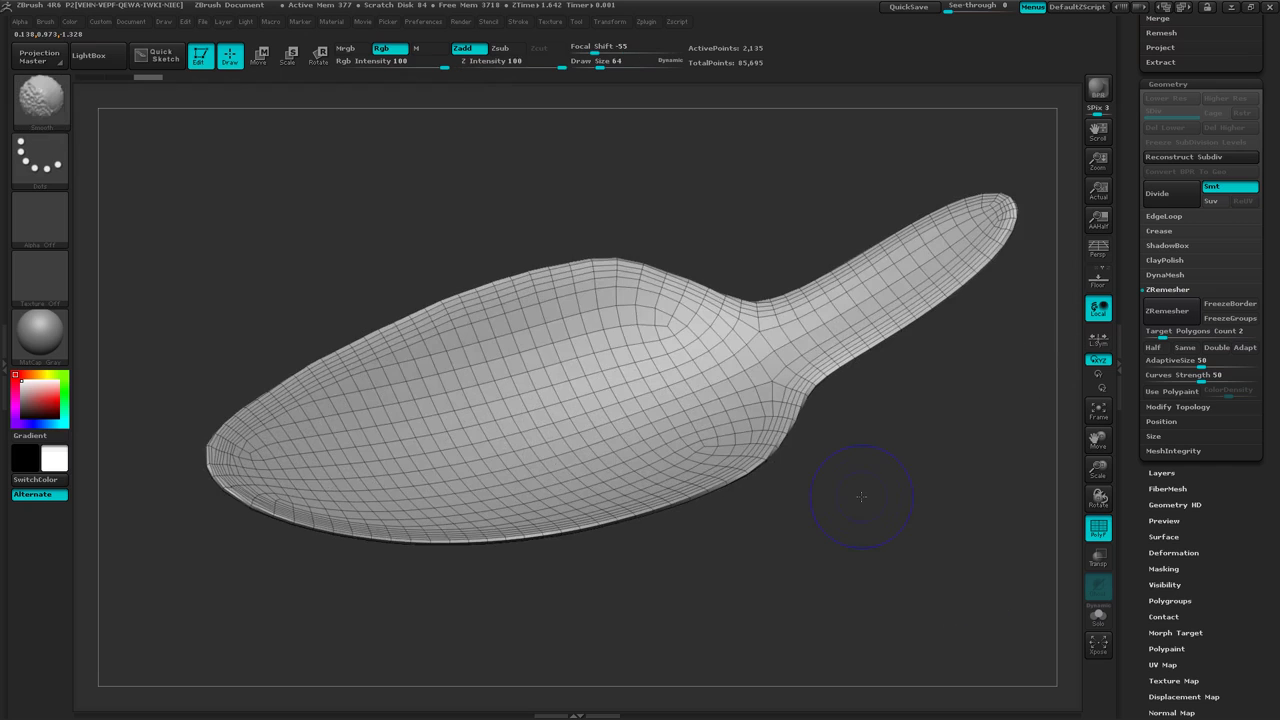
key(shift+f)
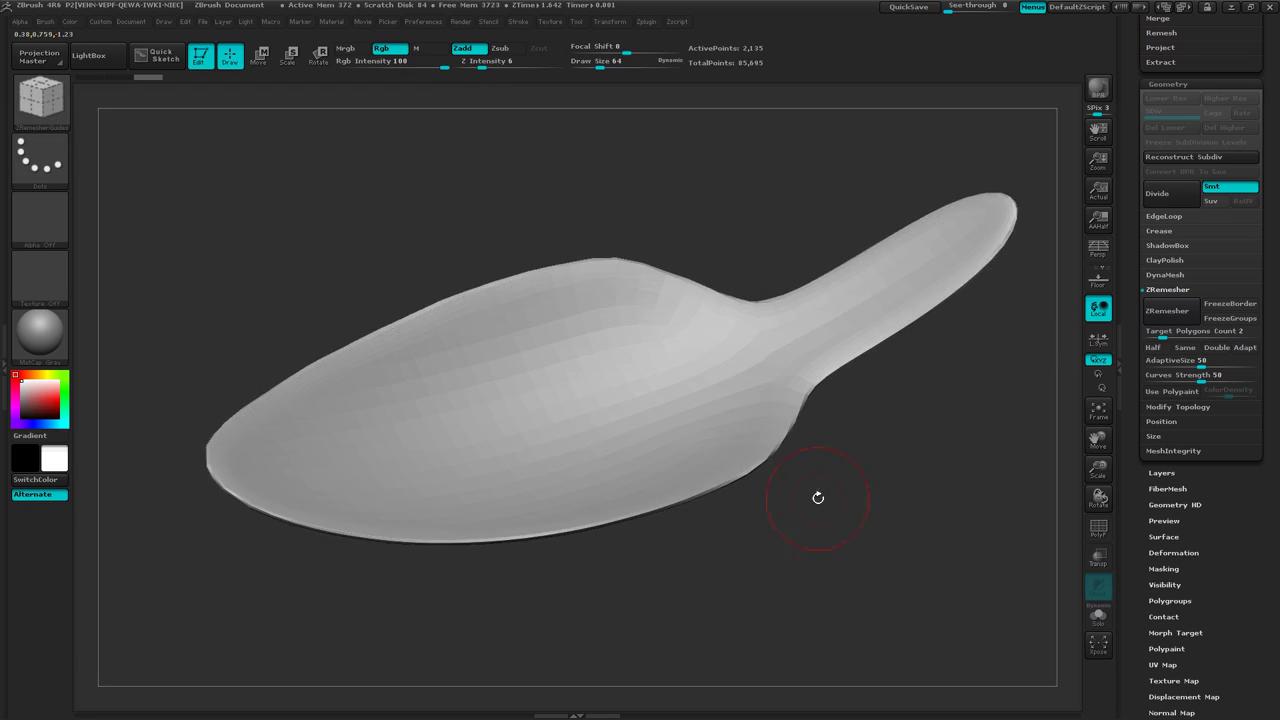
drag(817, 497, 817, 508)
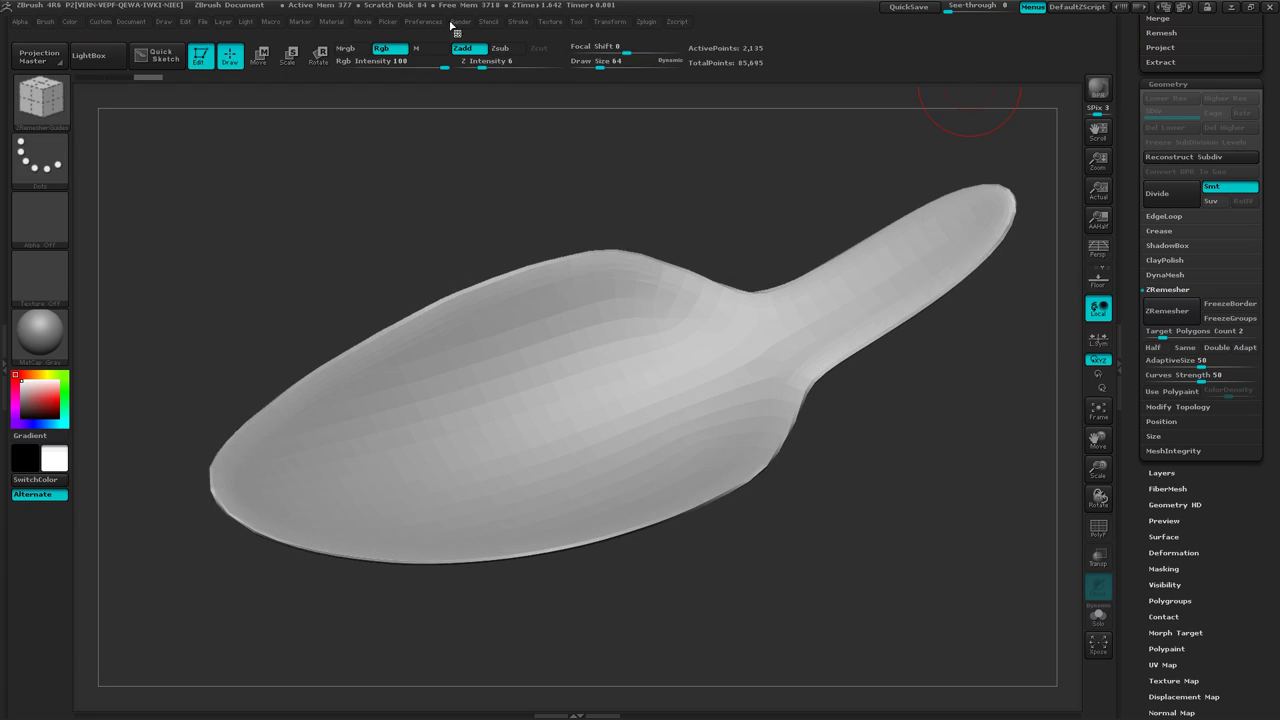
Enable SmoothNormals in the render properties and render the blade with BPR.
click(465, 22)
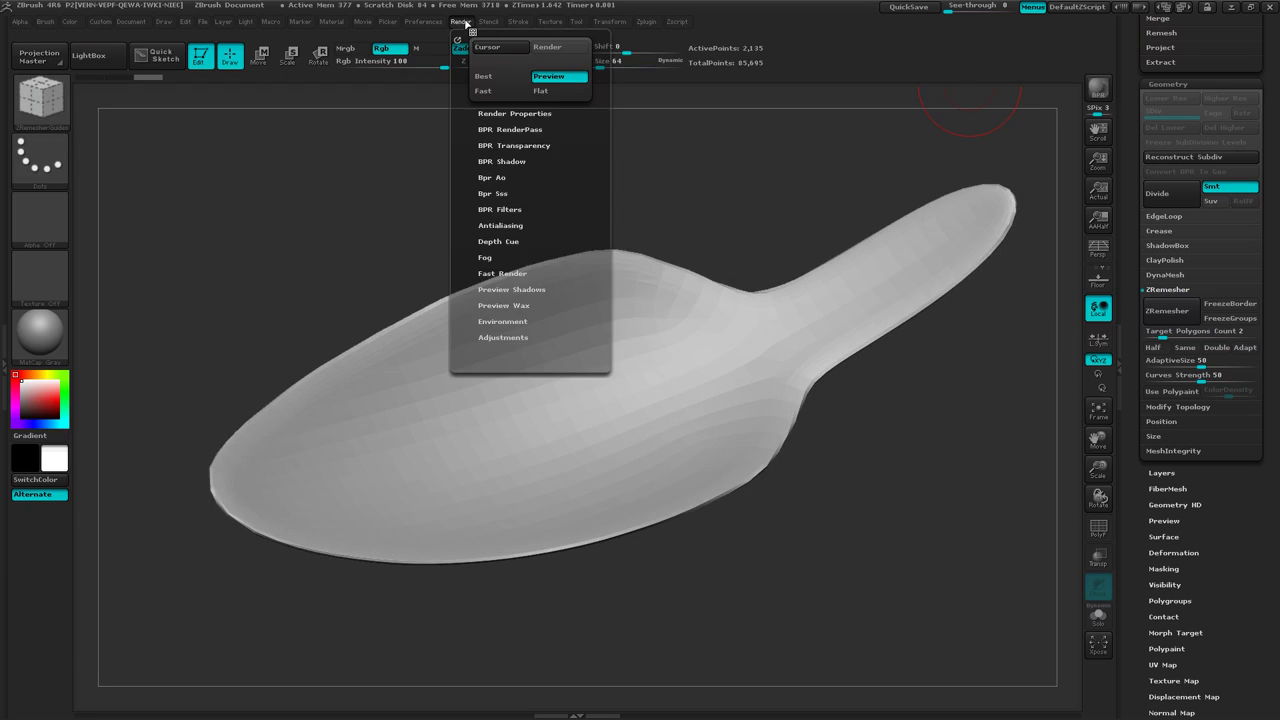
click(515, 114)
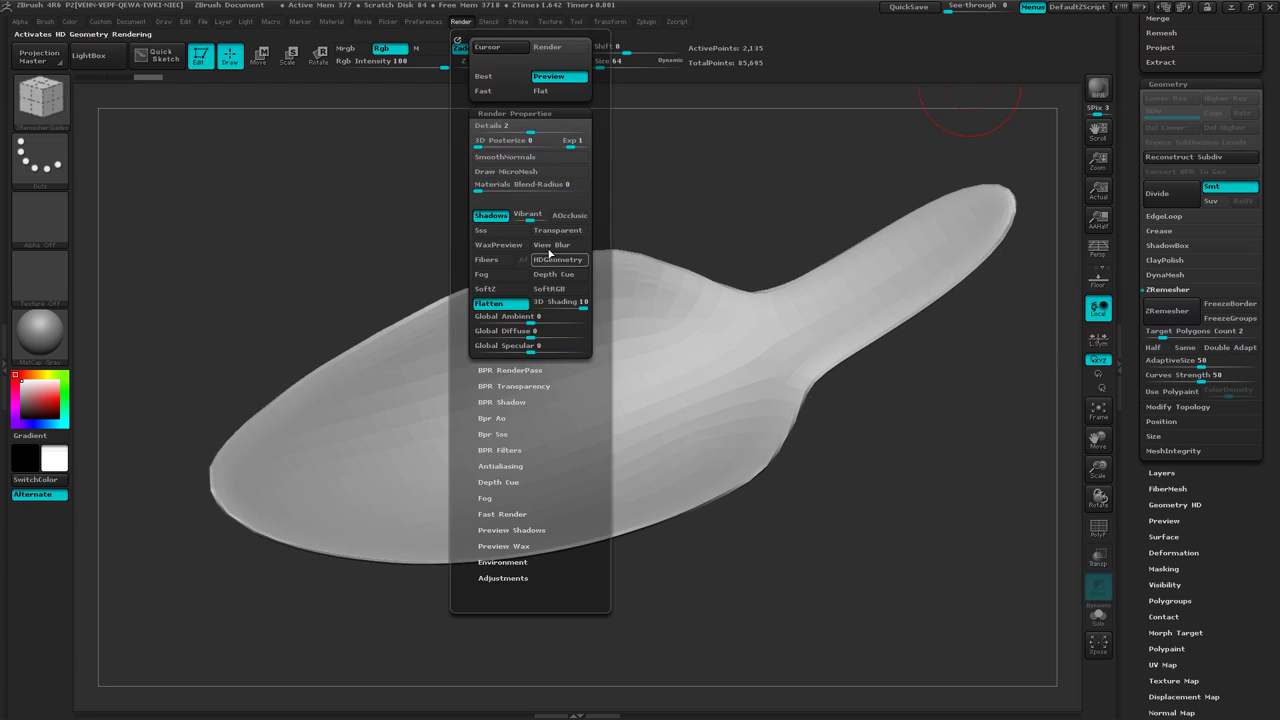
click(503, 158)
click(1100, 89)
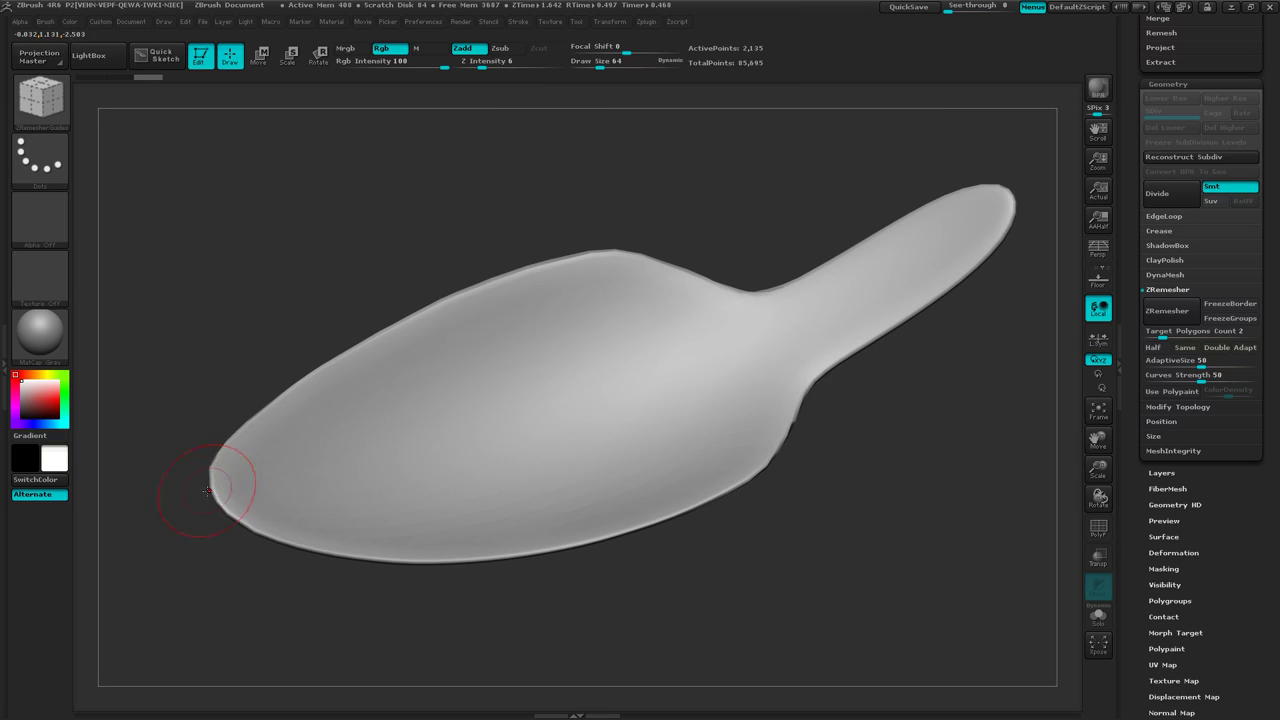
Examine the faceting of the low-polygon blade inside the bowl in the unrendered view.
mouse_move(335, 510)
right_down()
mouse_move(350, 435)
mouse_move(513, 489)
mouse_move(394, 486)
mouse_move(467, 497)
right_up()
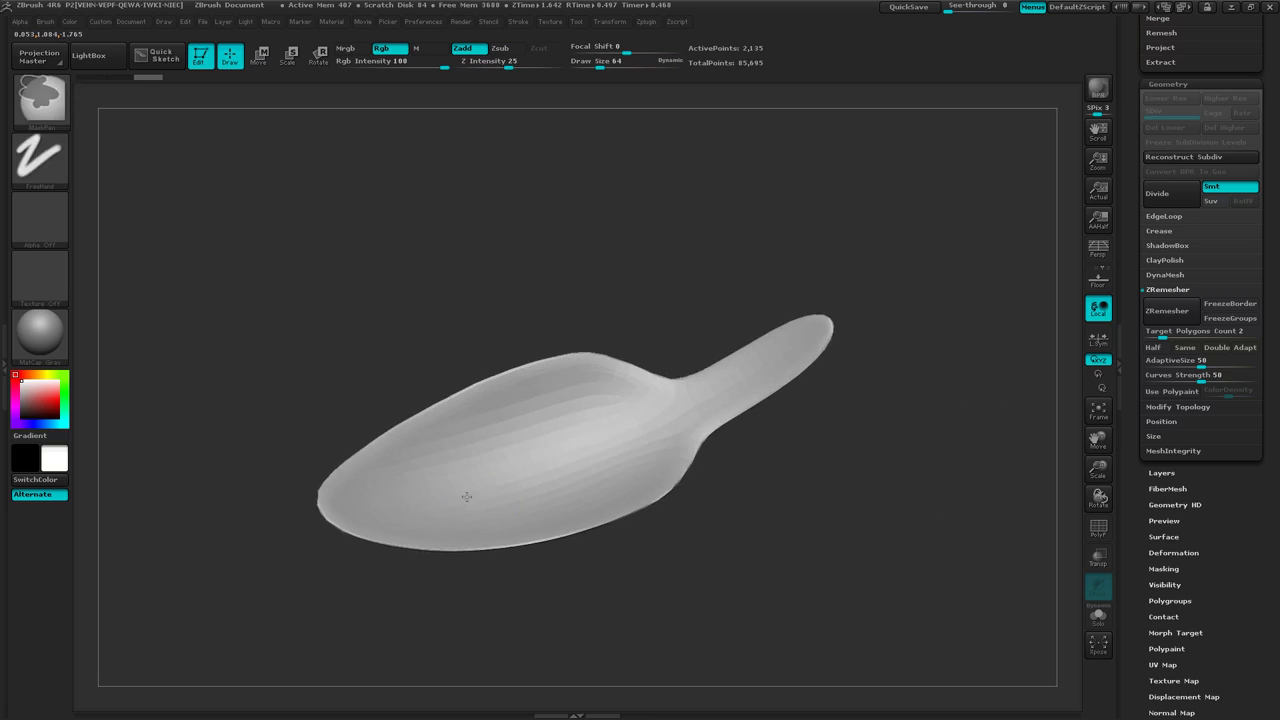
drag(466, 496, 470, 494)
key(b)
key(z)
key(g)
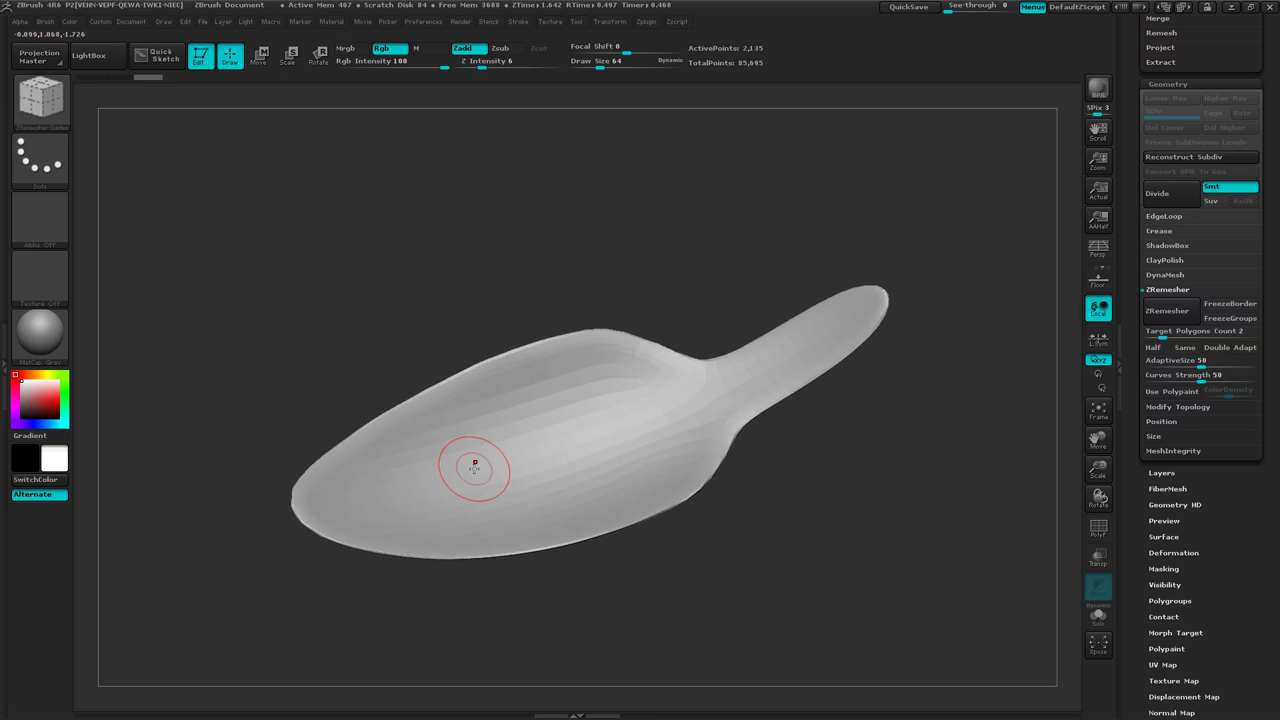
ctrl+right_drag(474, 467, 514, 458)
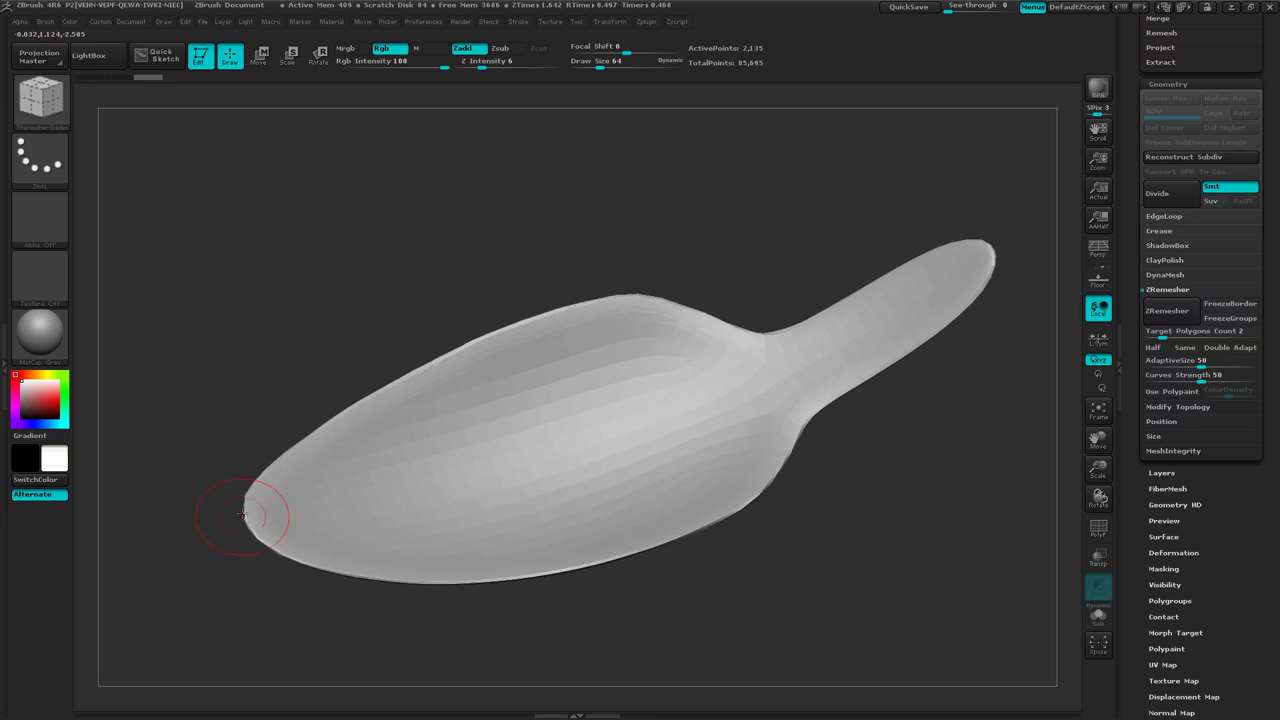
mouse_move(334, 520)
ctrl+right_down()
mouse_move(394, 515)
mouse_move(348, 517)
ctrl+right_up()
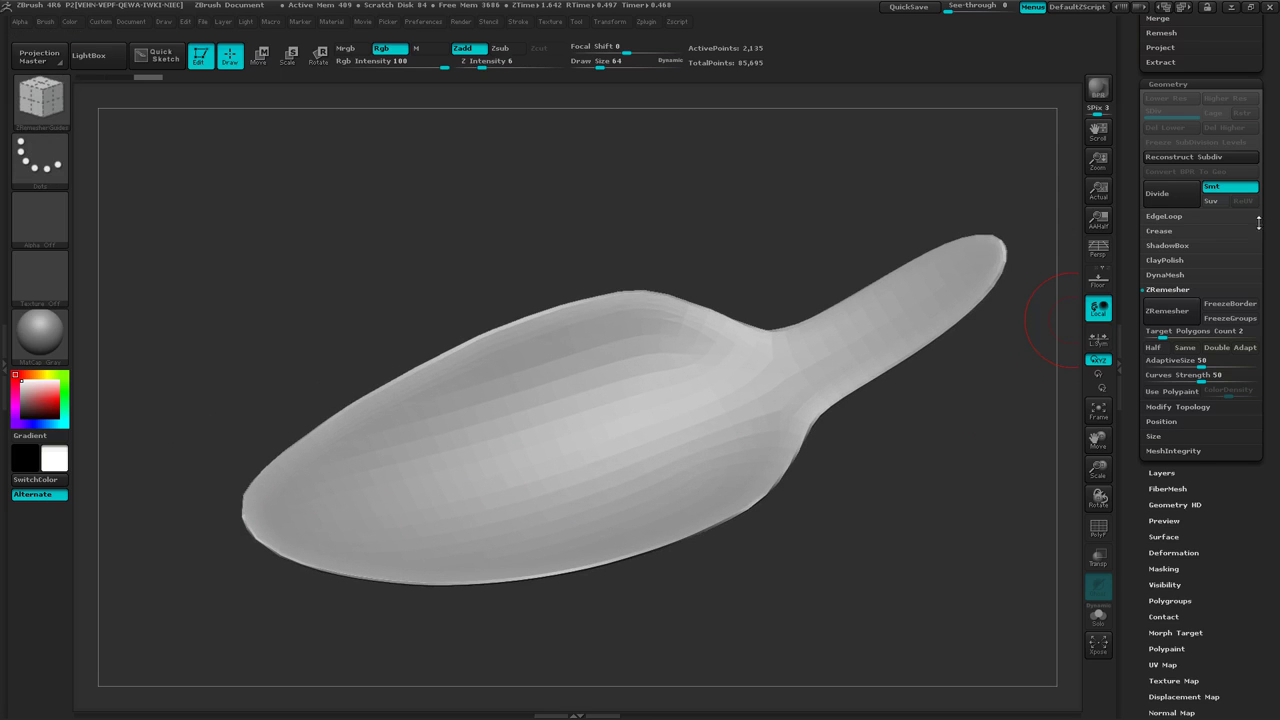
Try dividing the blade mesh to one higher subdivision level, inspect its smoothness and undo the division.
click(1166, 194)
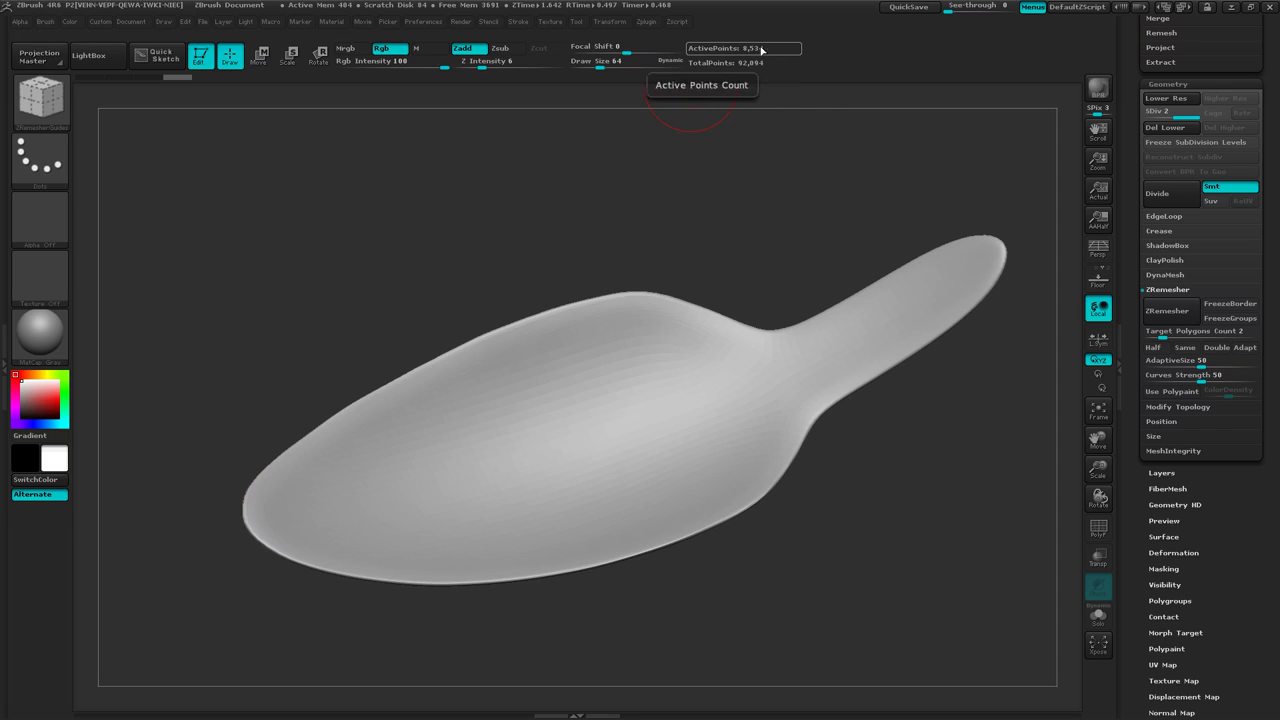
right_drag(586, 406, 595, 407)
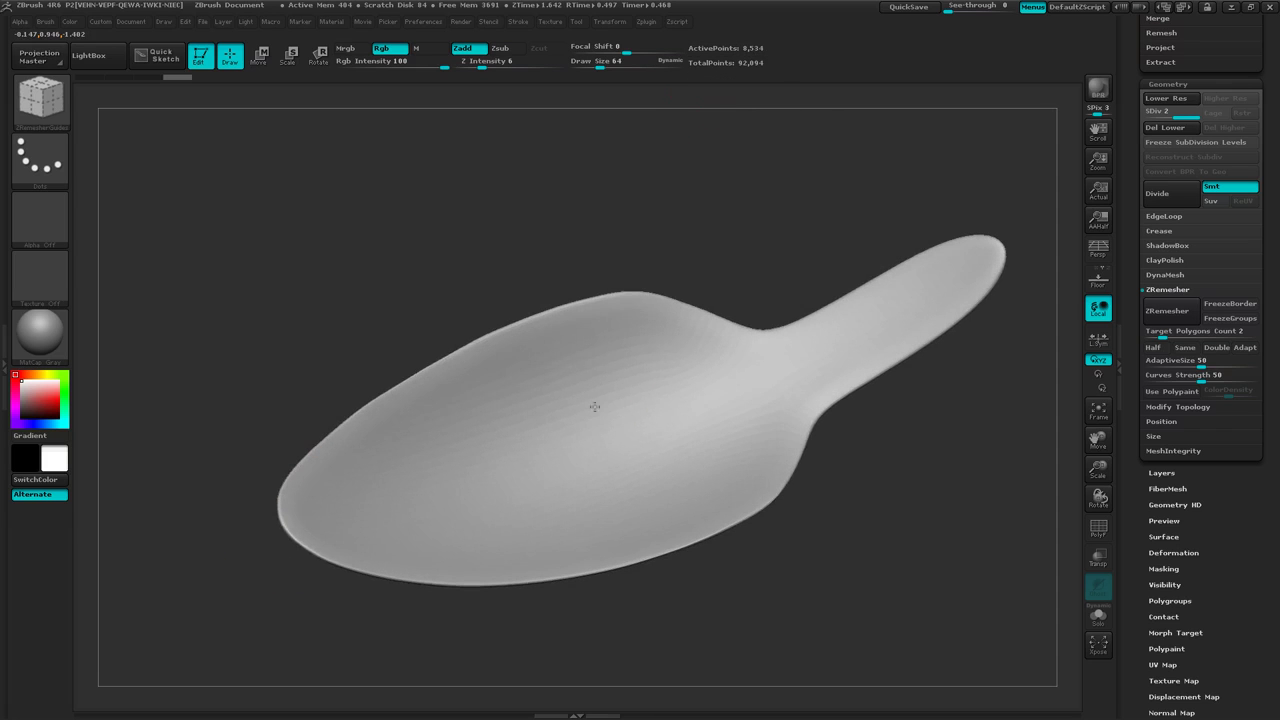
mouse_move(600, 403)
mouse_down()
mouse_move(648, 403)
mouse_move(640, 334)
mouse_move(643, 405)
mouse_up()
key(b)
key(m)
key(v)
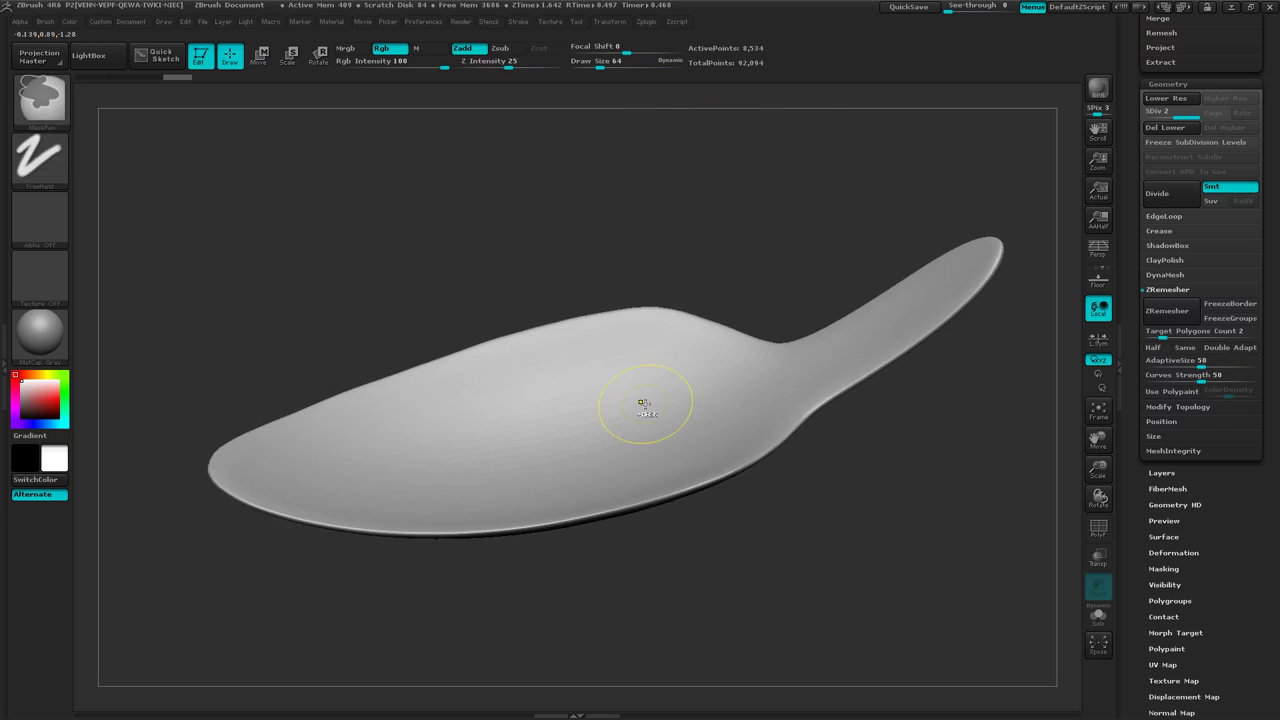
key(ctrl+z)
Undo the blade's remesh back to the dense mesh with its lengthwise guide curve and show the polyframe.
mouse_move(646, 406)
right_down()
mouse_move(611, 429)
mouse_move(646, 442)
mouse_move(660, 431)
right_up()
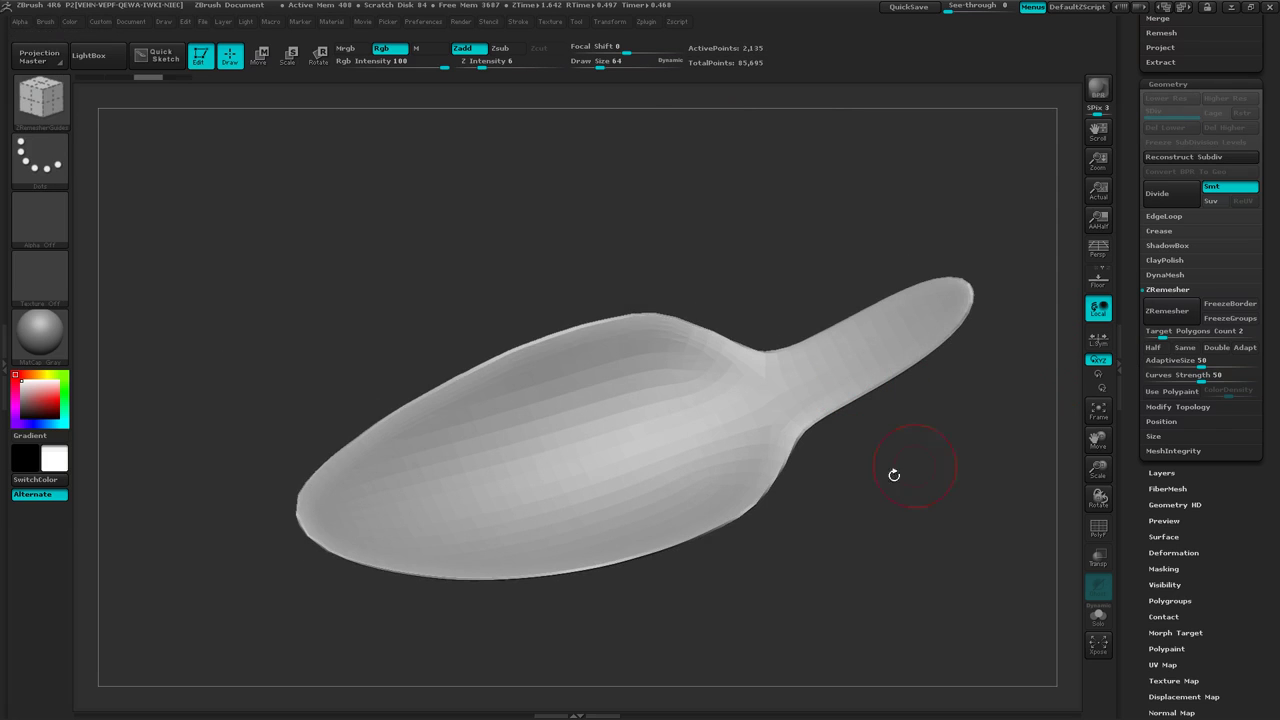
mouse_move(894, 475)
ctrl+right_down()
mouse_move(931, 477)
mouse_move(915, 480)
ctrl+right_up()
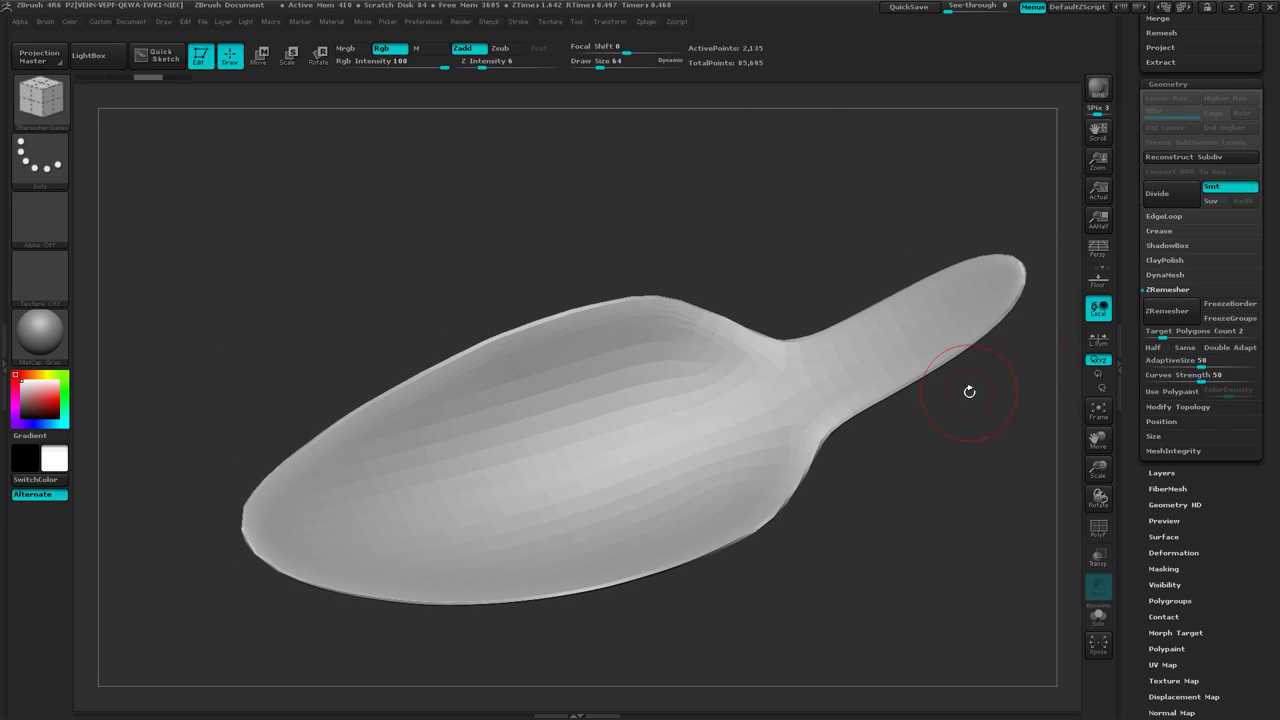
key(ctrl)
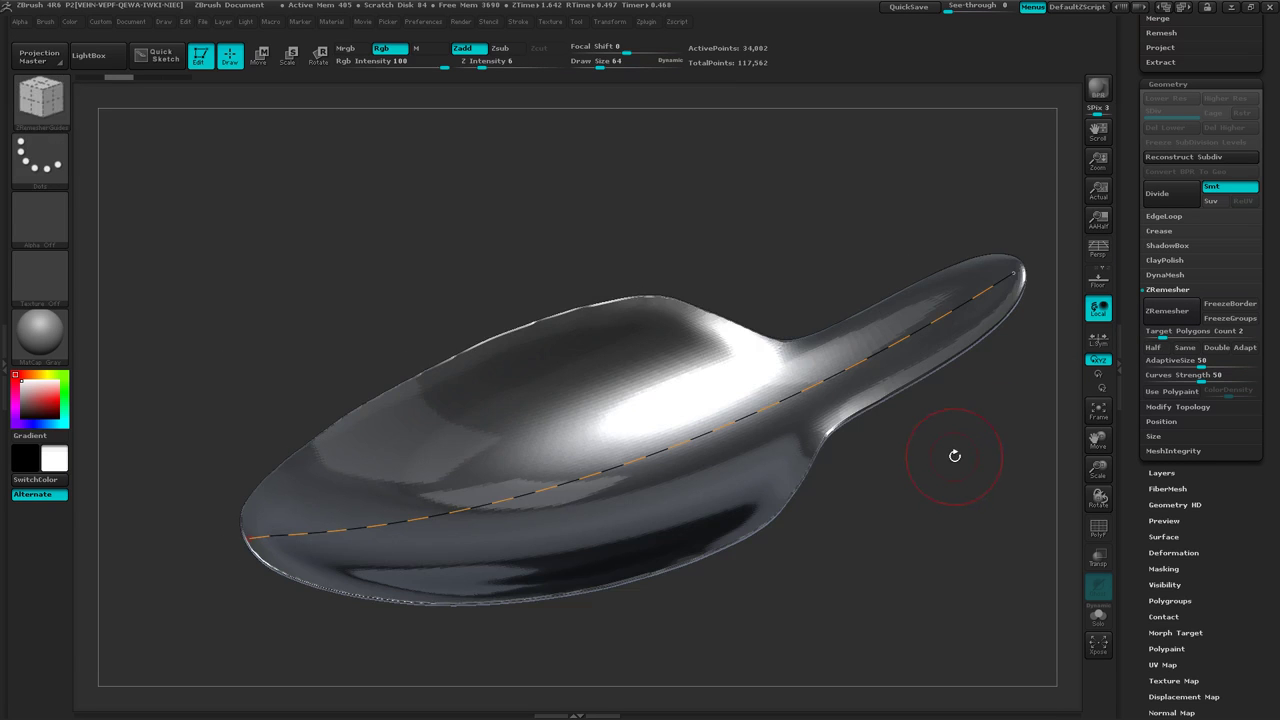
key(shift+f)
Remesh the blade with ZRemesher at a Target Polygons Count of 3 and a Curves Strength of 85.
drag(912, 472, 996, 451)
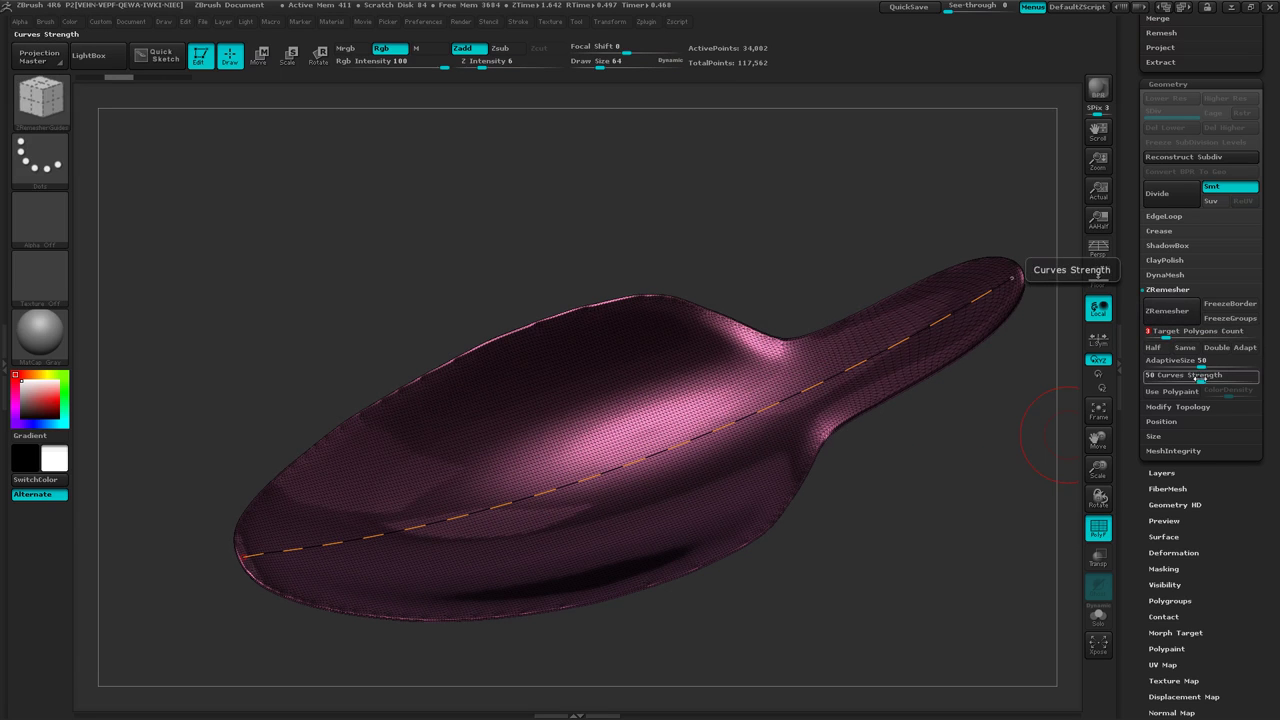
drag(1203, 378, 1229, 380)
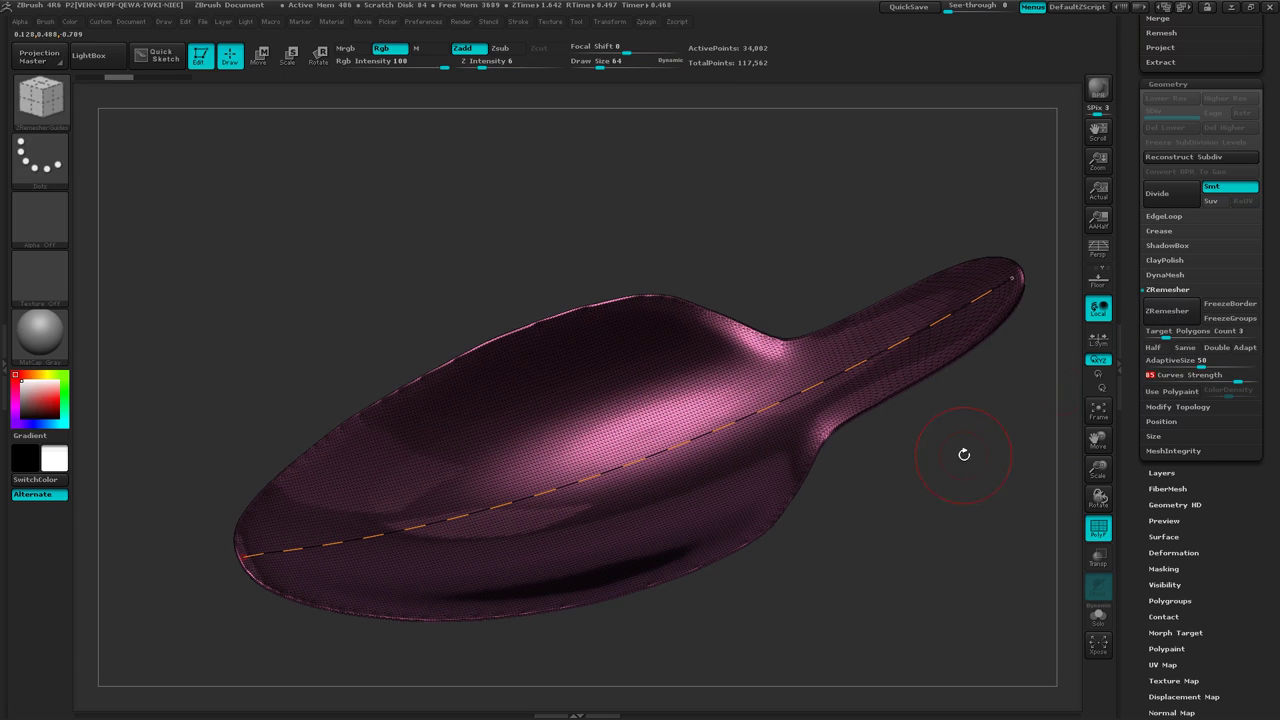
click(1167, 311)
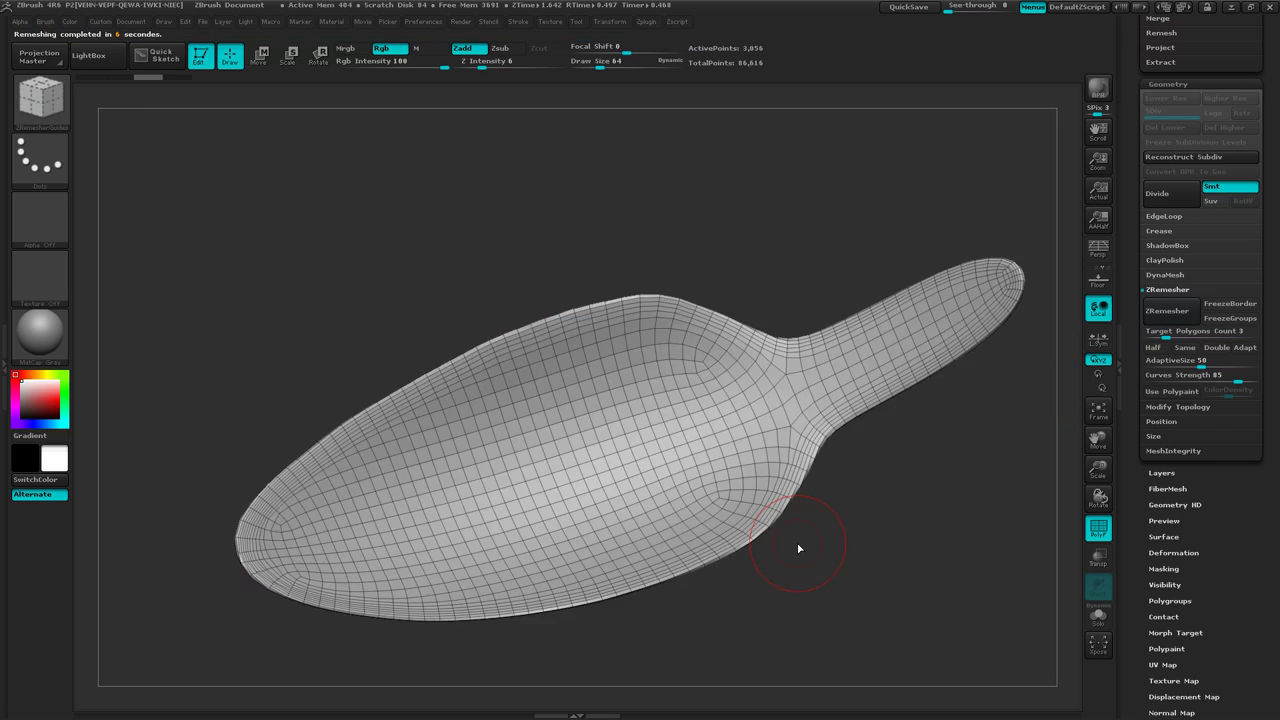
Inspect the new remesh's edge flow across the bowl and preview the blade in a BPR render without the polyframe.
drag(838, 548, 756, 465)
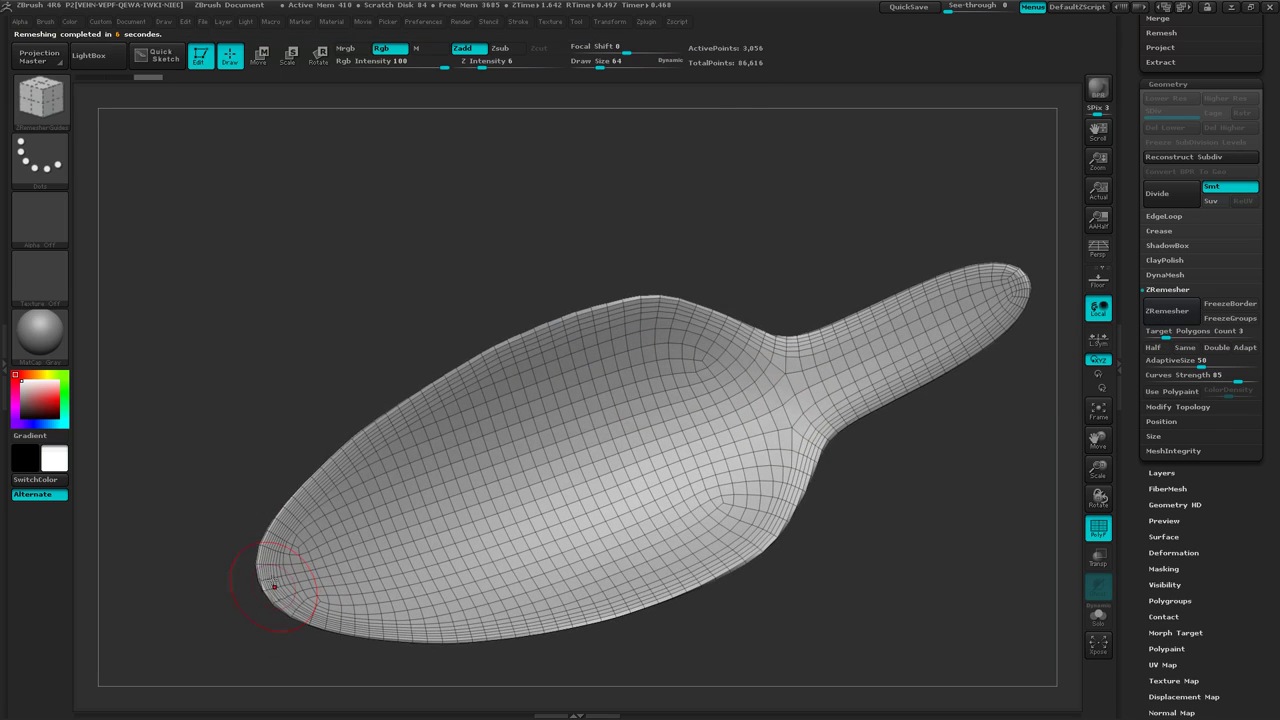
drag(357, 650, 410, 585)
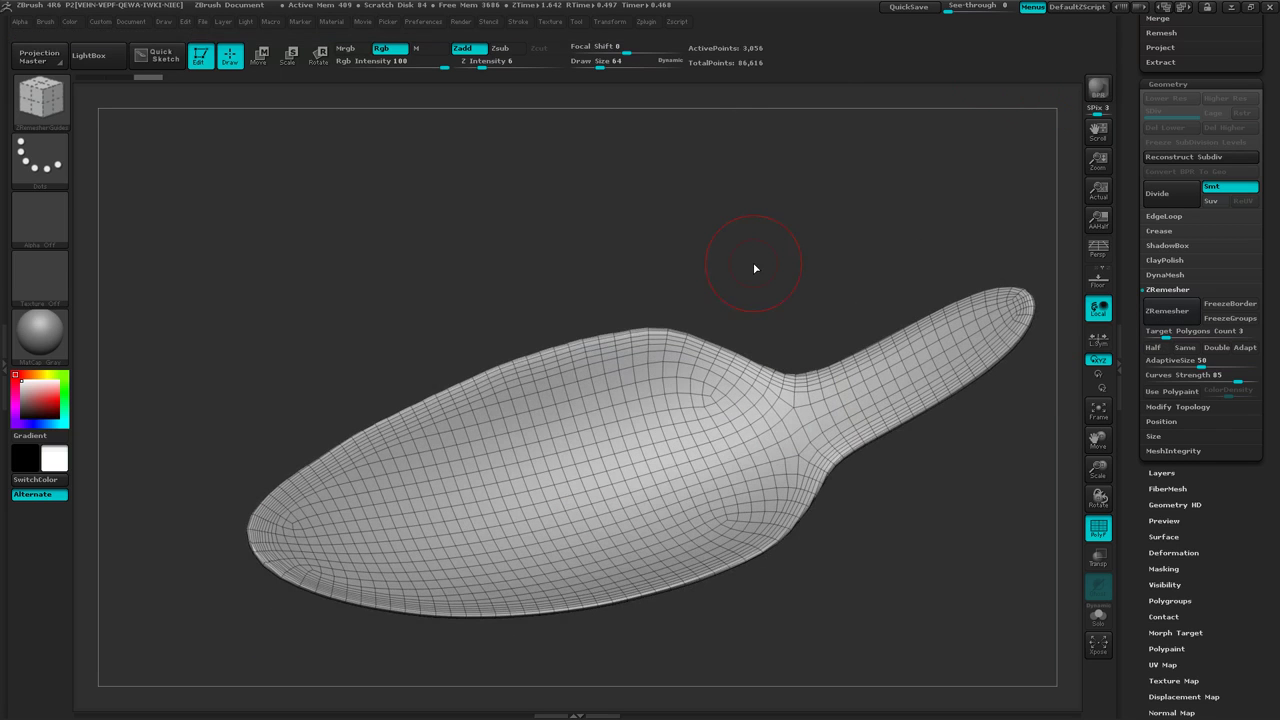
key(shift+f)
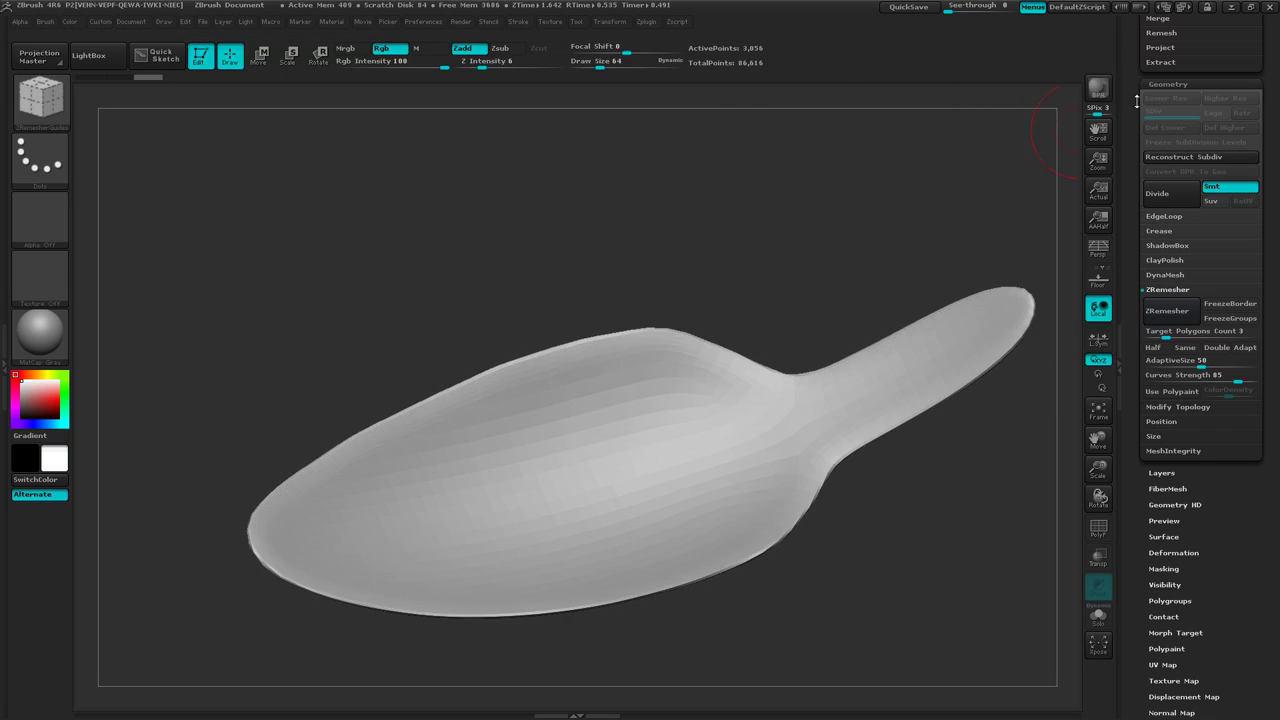
click(1099, 91)
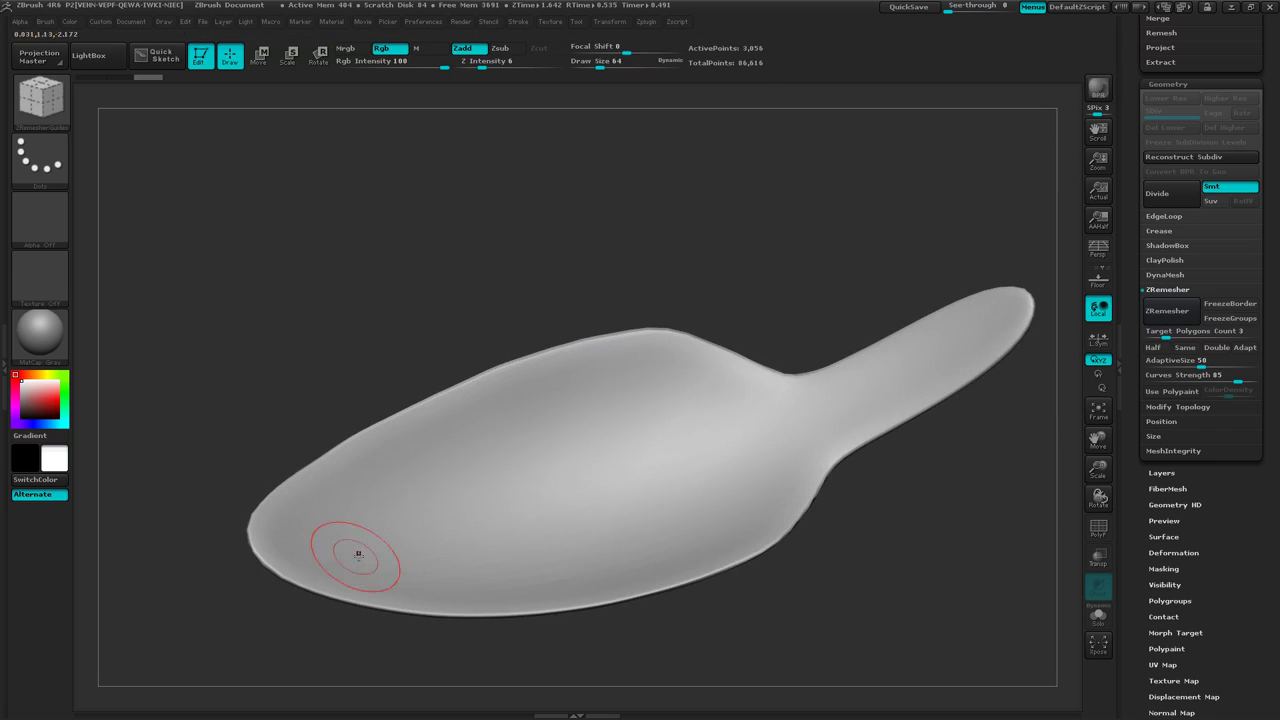
right_drag(542, 482, 560, 427)
drag(560, 427, 551, 477)
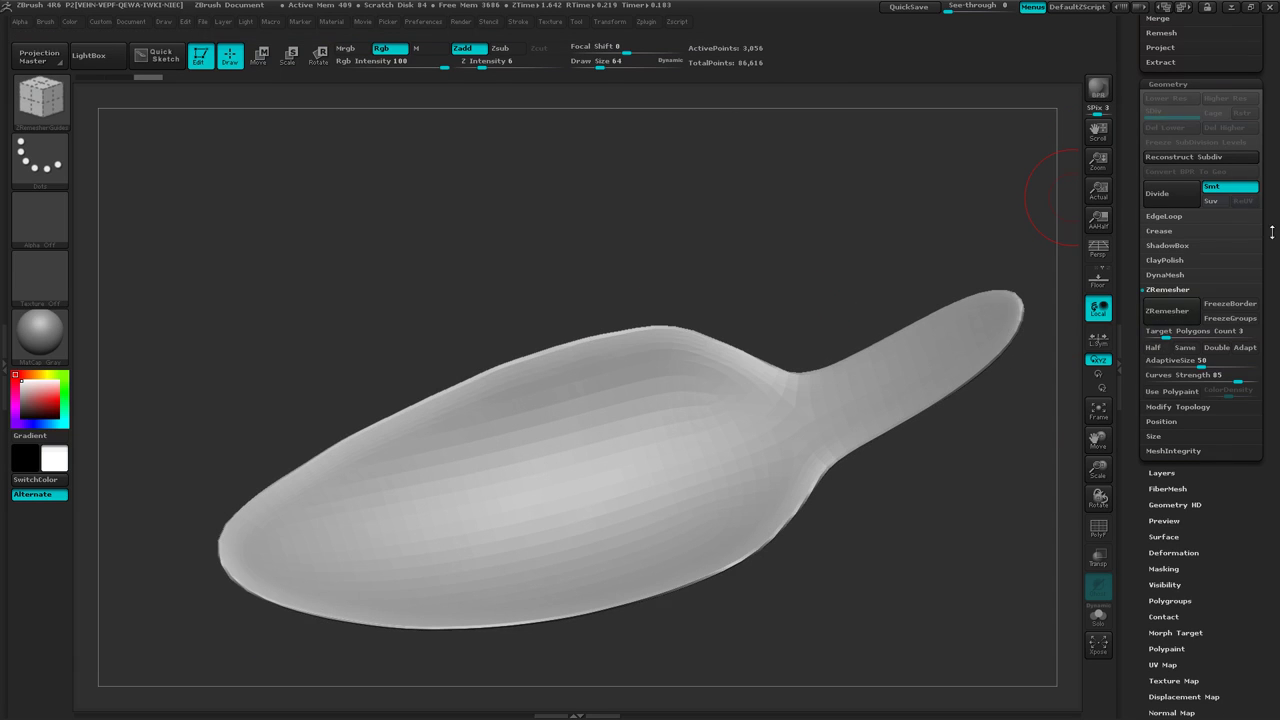
Make the Handle-front1 subtool active, hide the Blade1 subtool and centre the front handle in the view.
drag(1272, 232, 1276, 402)
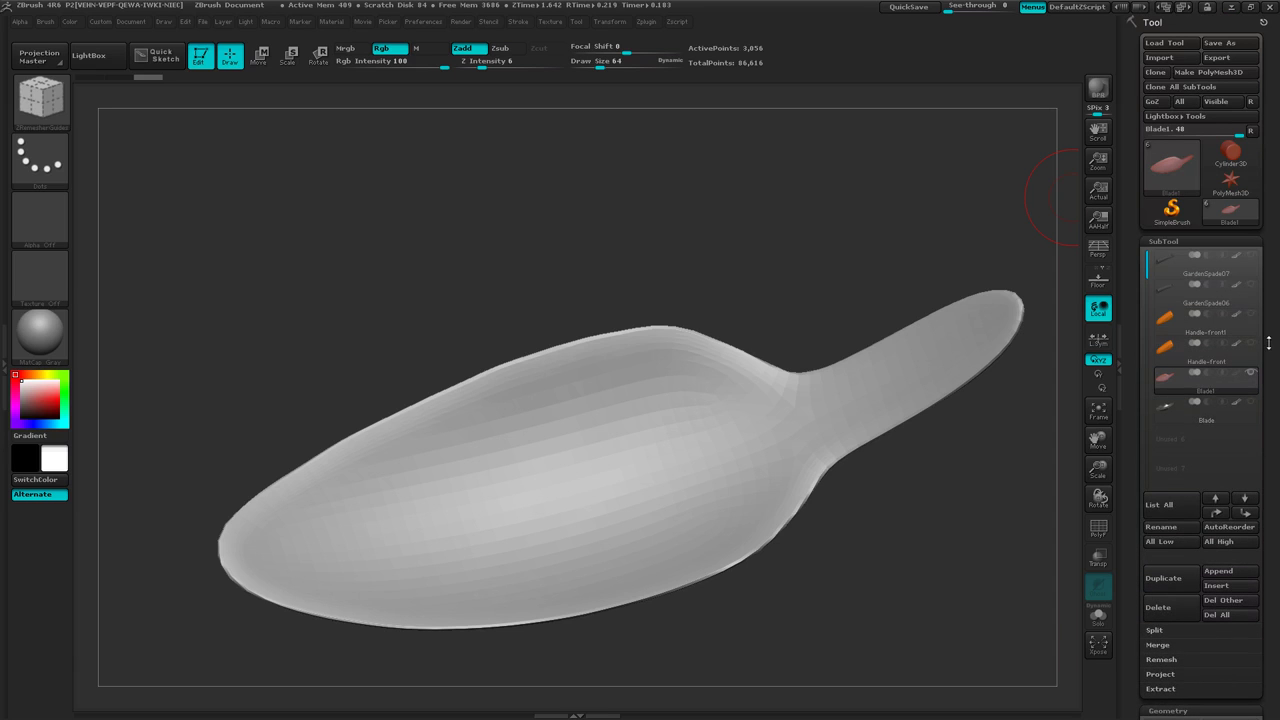
mouse_move(1167, 360)
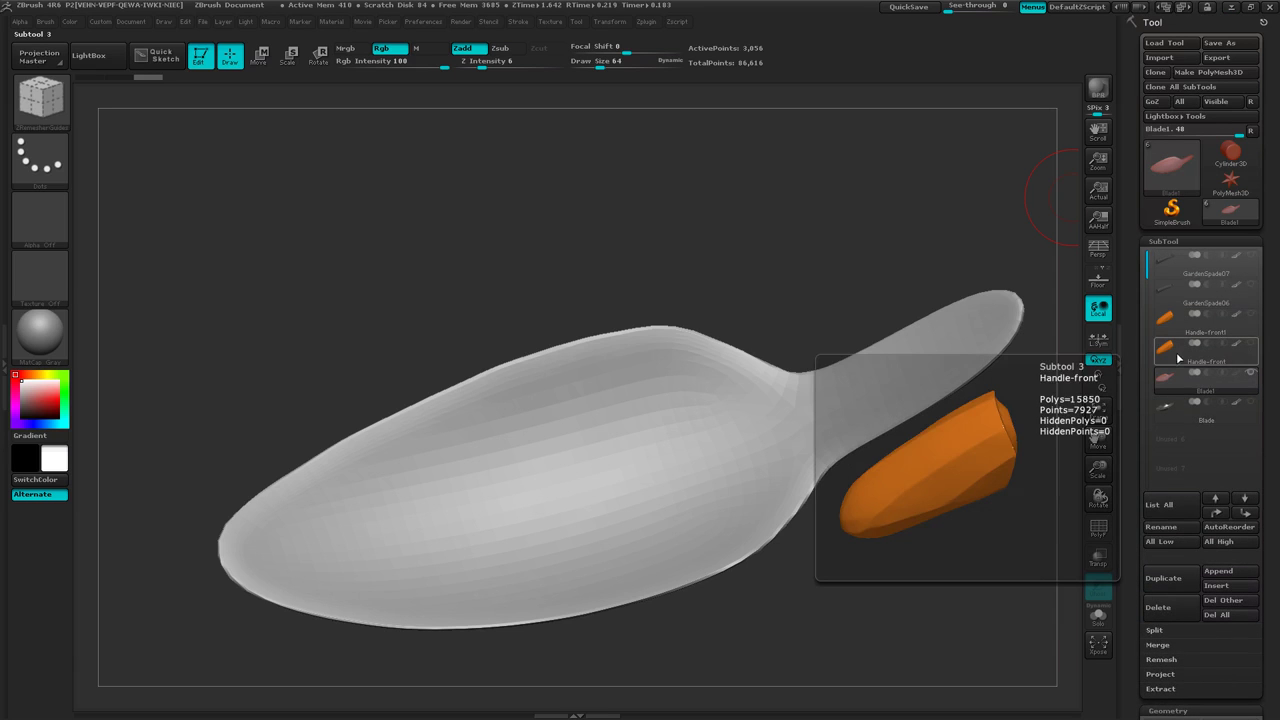
mouse_move(1171, 287)
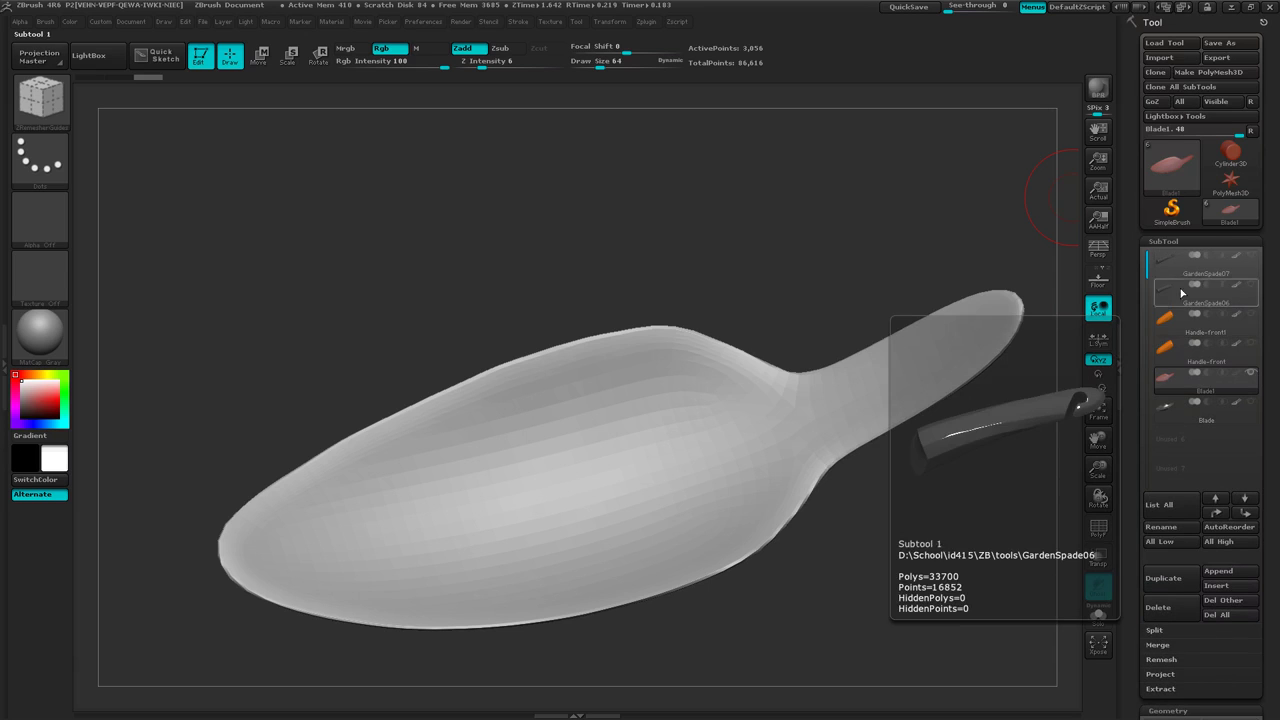
click(1173, 264)
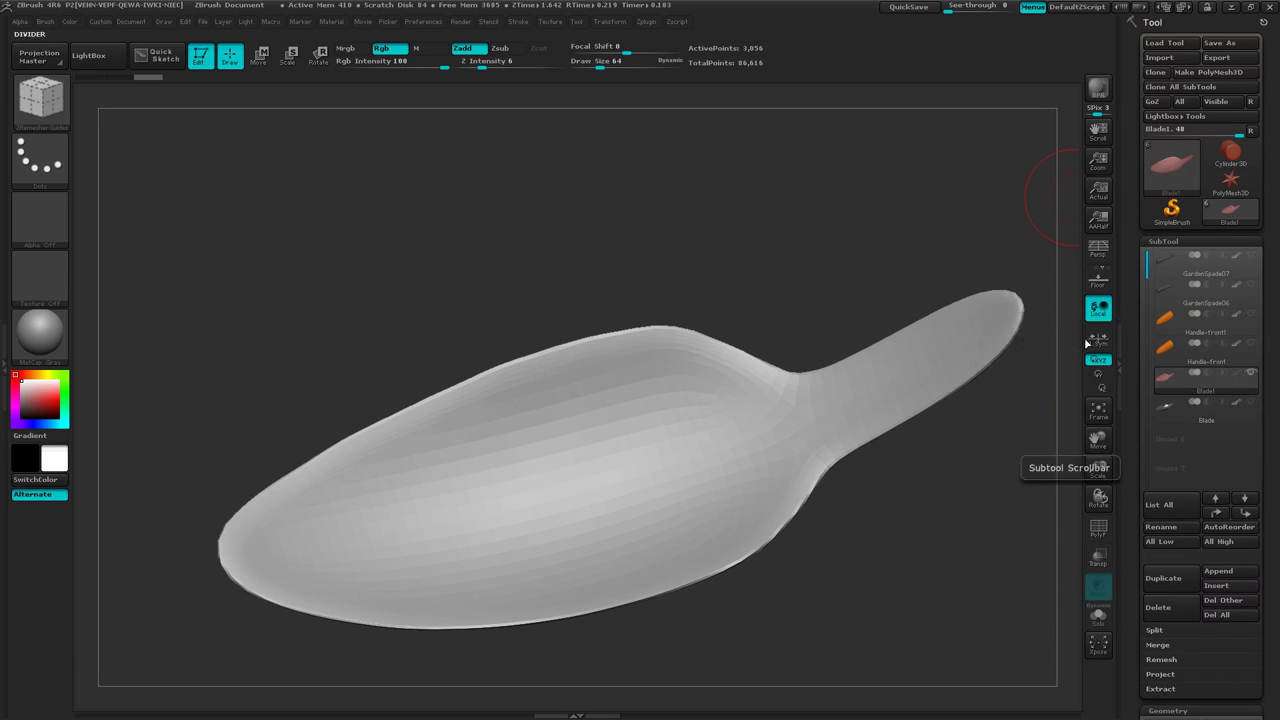
click(1258, 330)
click(1255, 355)
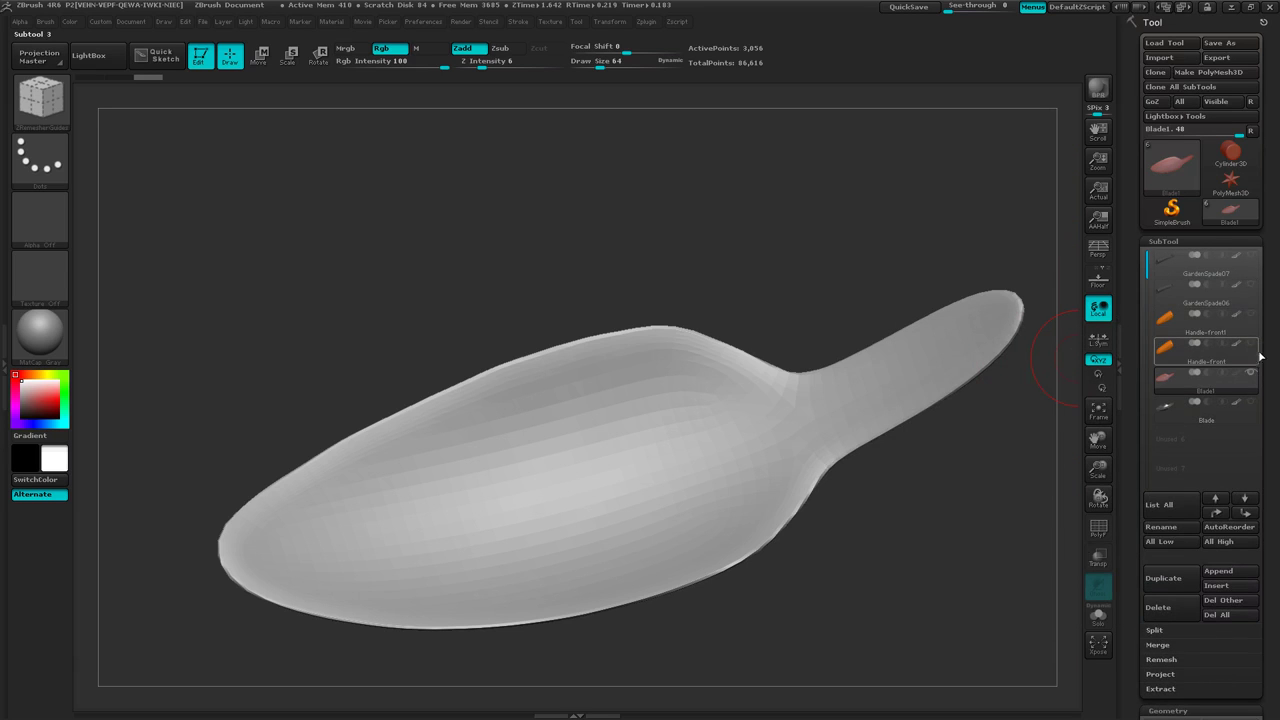
mouse_move(1255, 362)
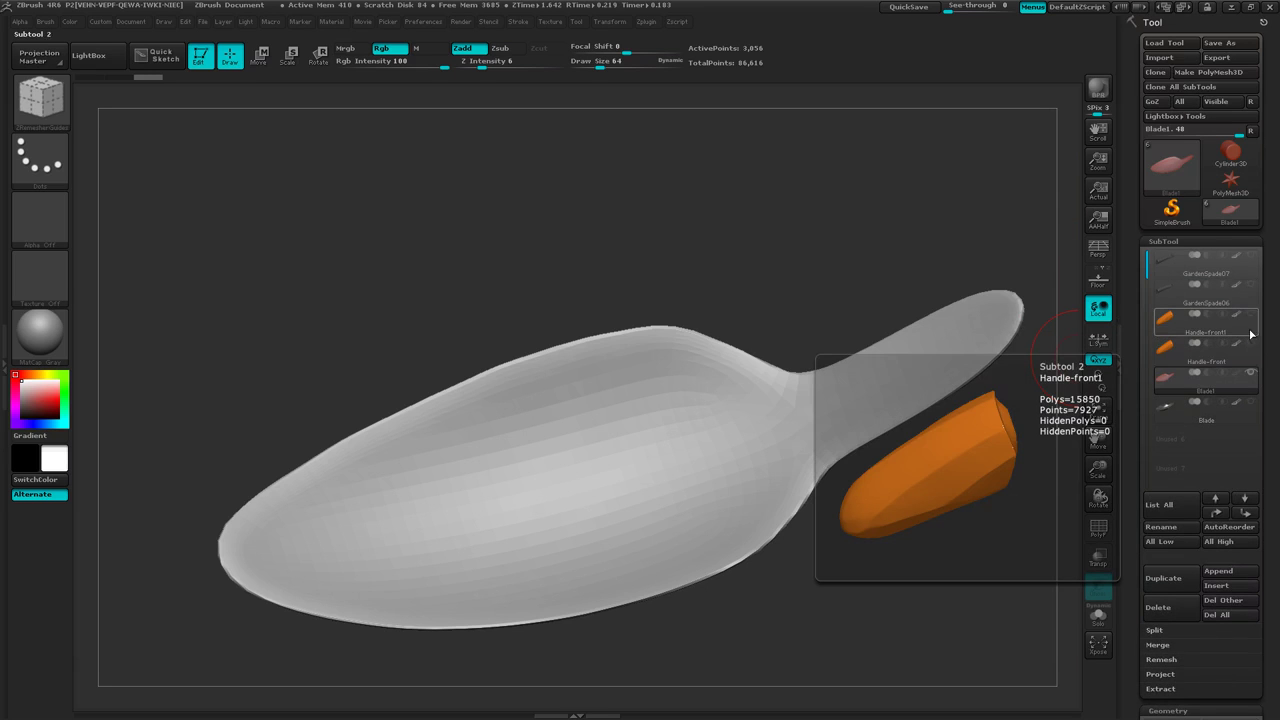
click(1253, 333)
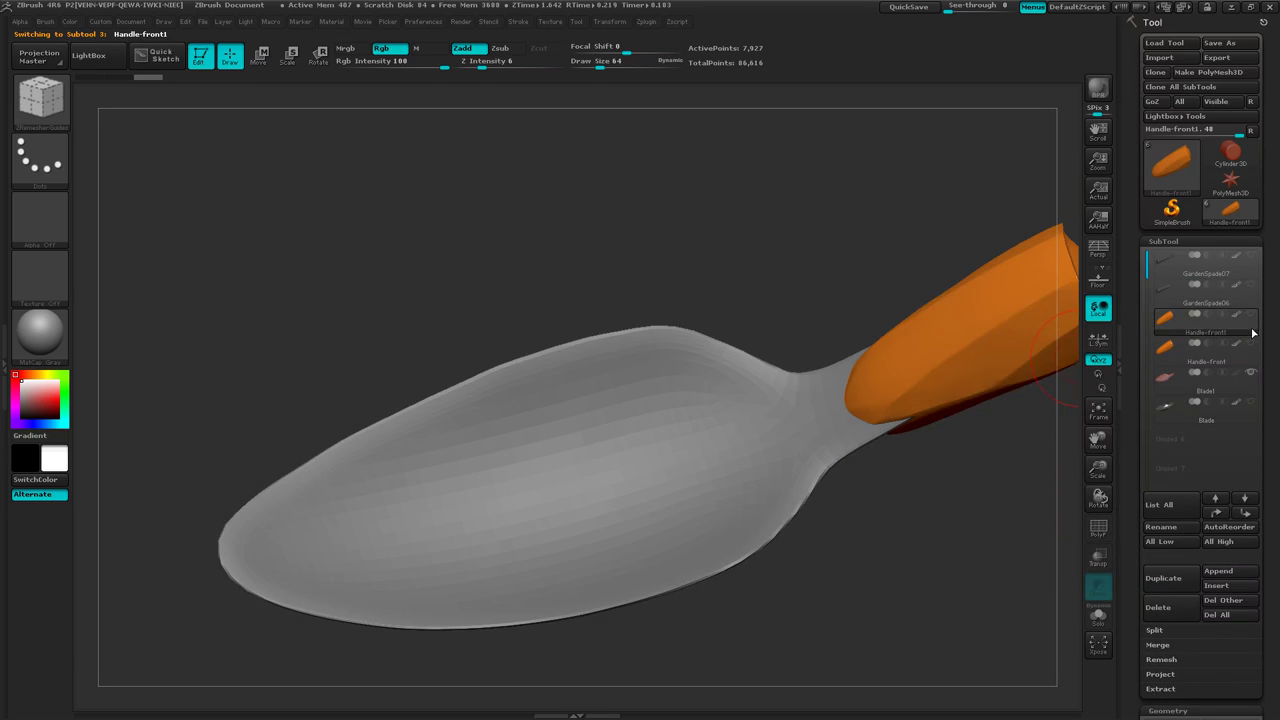
mouse_move(1252, 320)
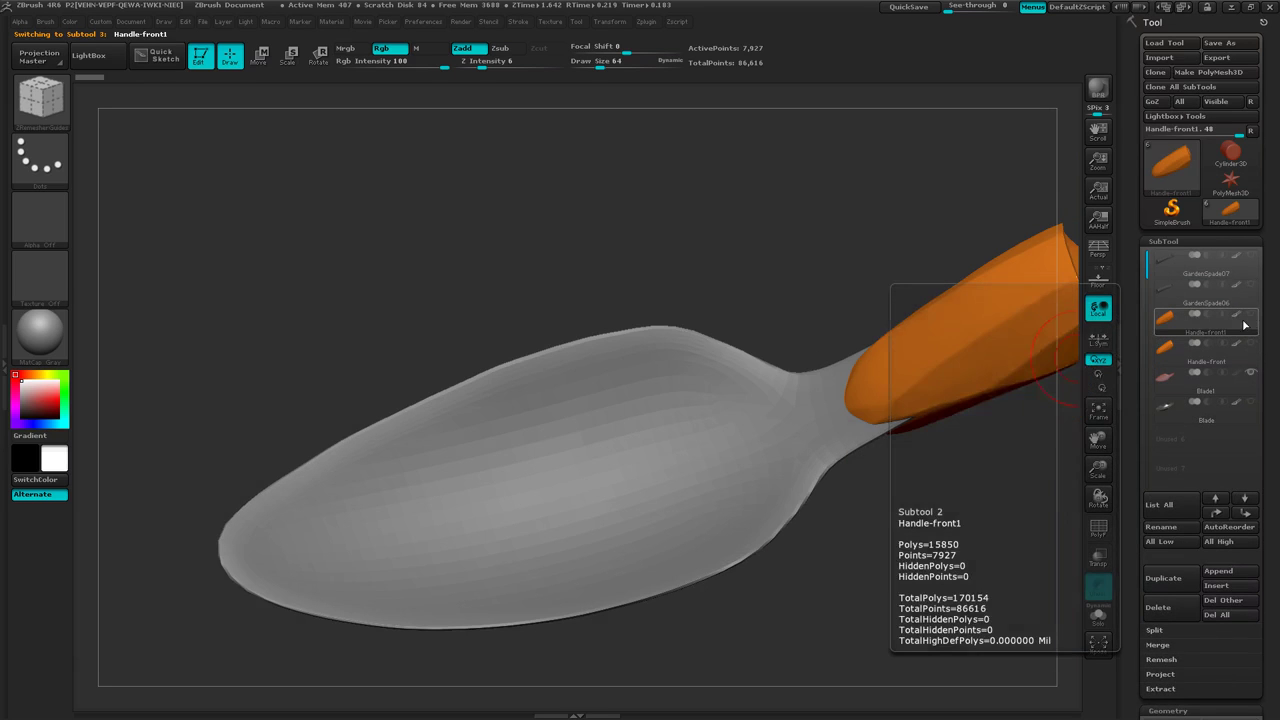
click(1251, 373)
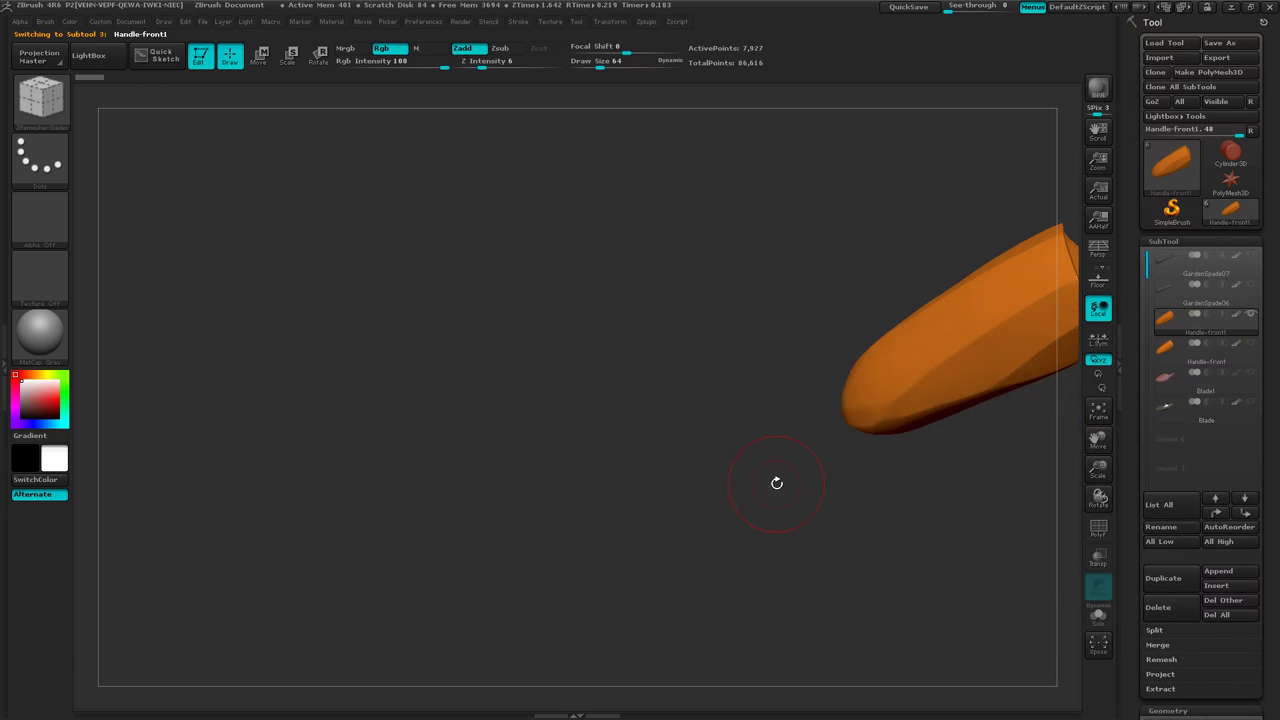
alt+drag(774, 480, 441, 517)
mouse_move(644, 491)
mouse_down()
mouse_move(663, 457)
mouse_move(668, 476)
mouse_up()
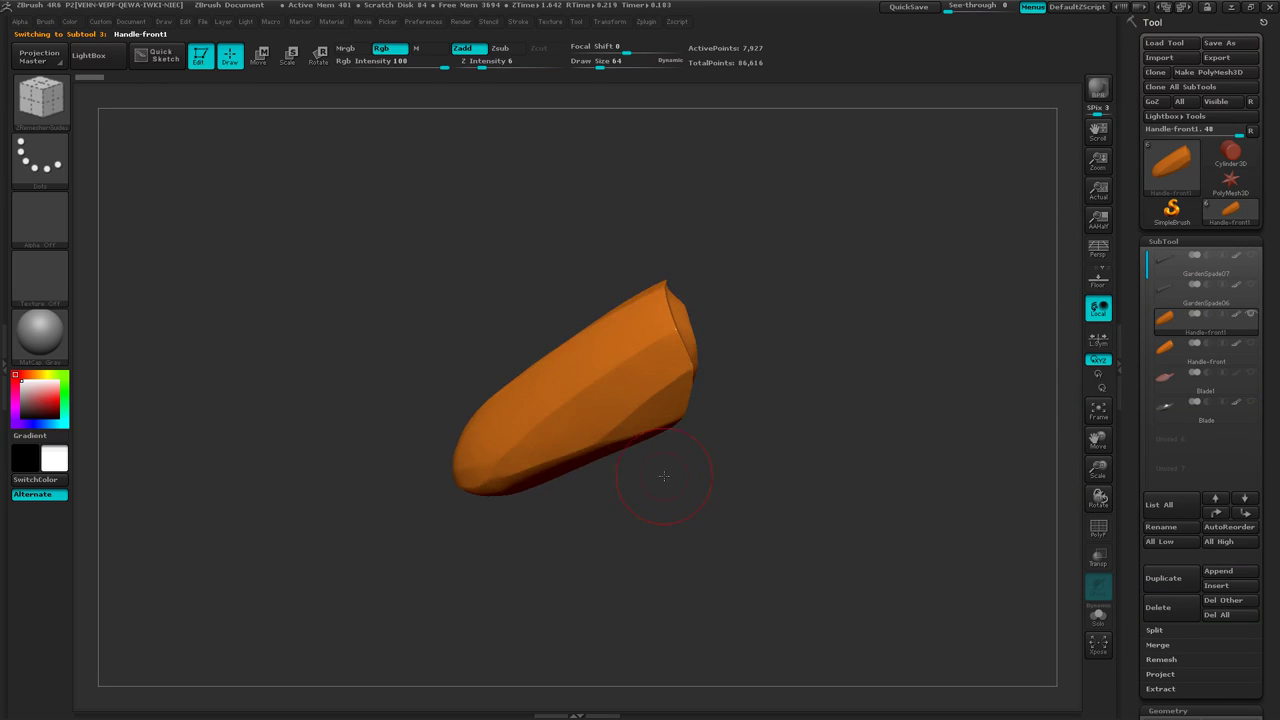
Show the polyframe on the front handle and draw a lengthwise guide curve looping around its middle from the tip.
key(shift)
key(shift+f)
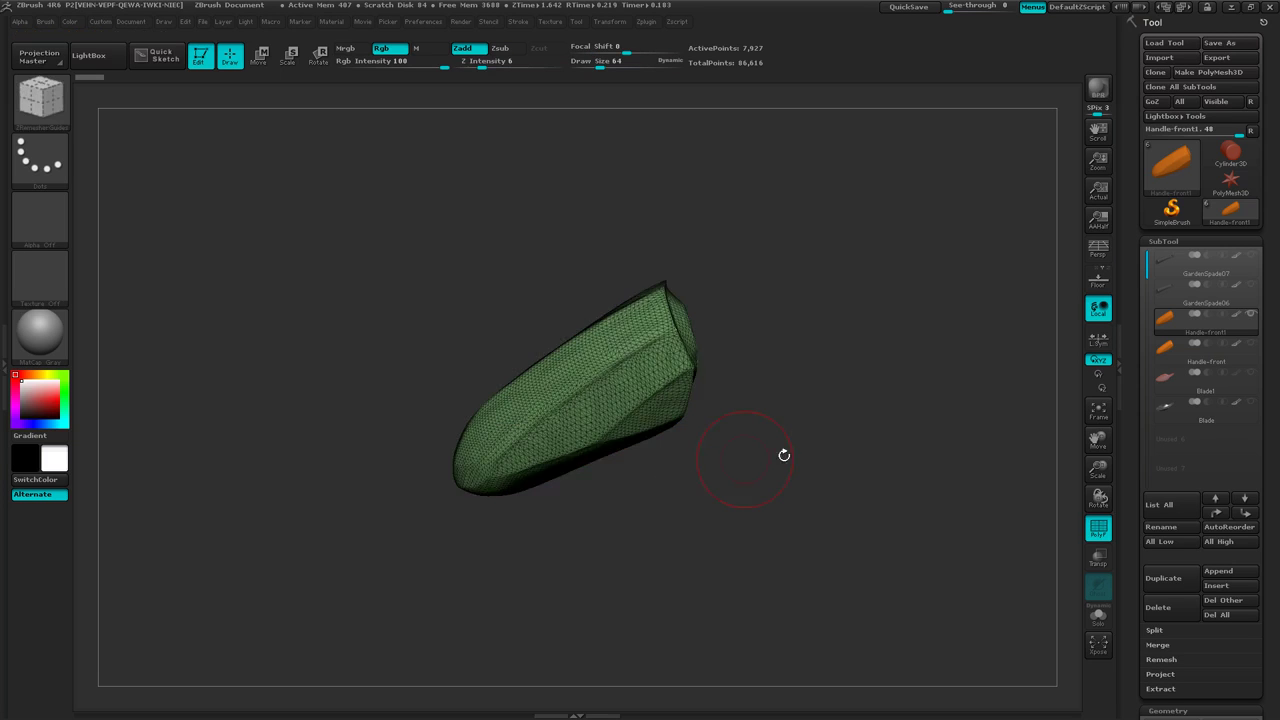
drag(783, 451, 658, 457)
ctrl+right_drag(658, 457, 740, 440)
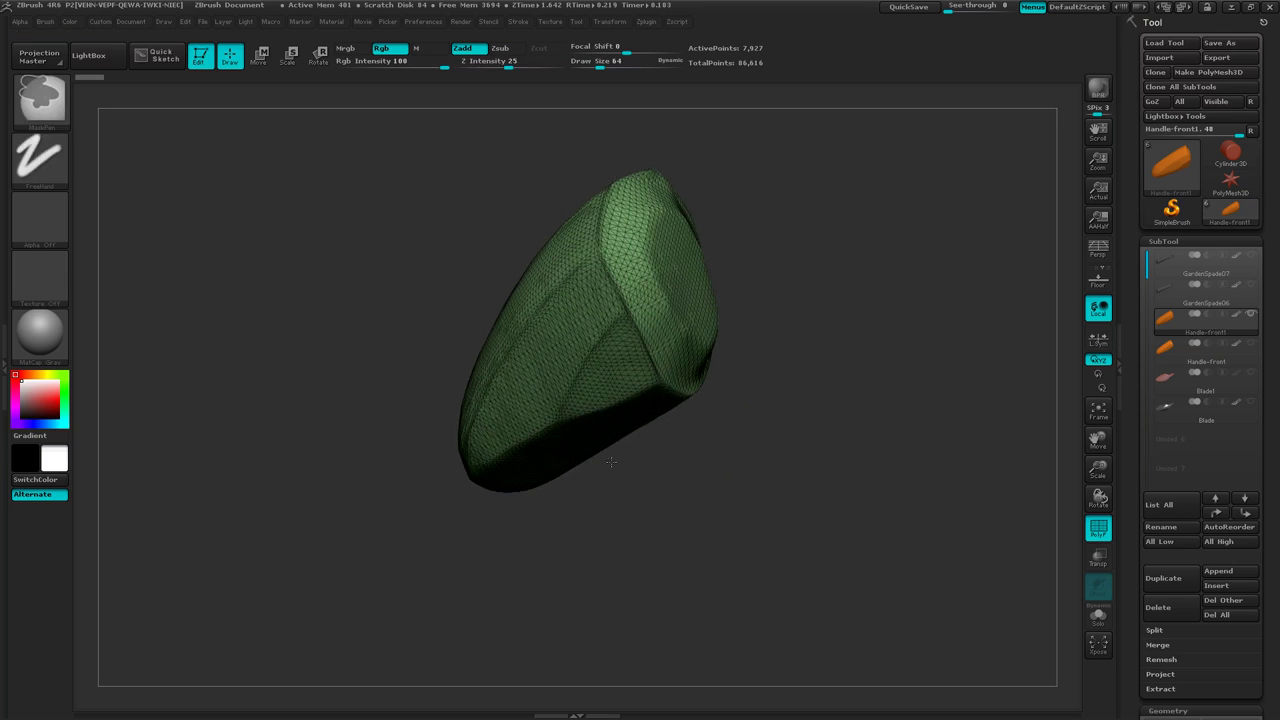
mouse_move(740, 440)
mouse_down()
mouse_move(740, 464)
mouse_move(752, 440)
mouse_up()
right_drag(783, 439, 845, 400)
drag(757, 316, 797, 279)
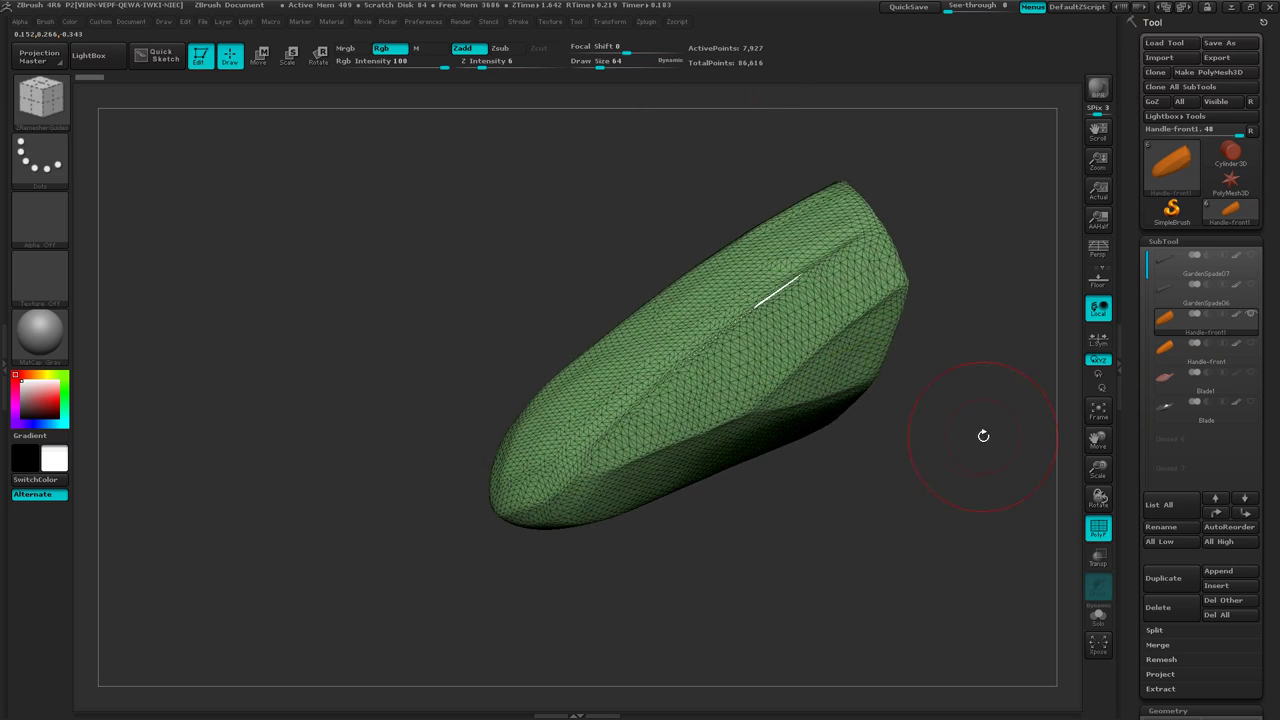
drag(887, 471, 850, 525)
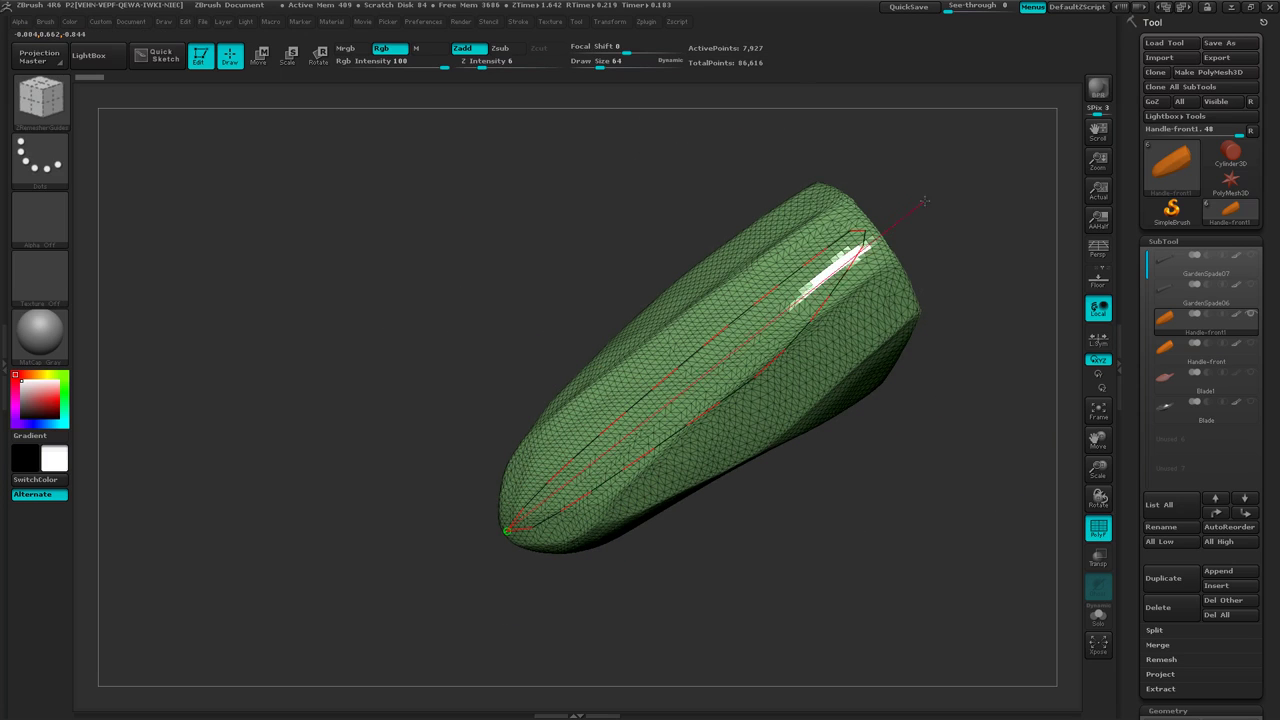
mouse_move(925, 201)
mouse_down()
mouse_move(837, 171)
mouse_move(891, 180)
mouse_up()
Try a second guide curve as a ring across the middle of the front handle.
drag(1002, 131, 855, 459)
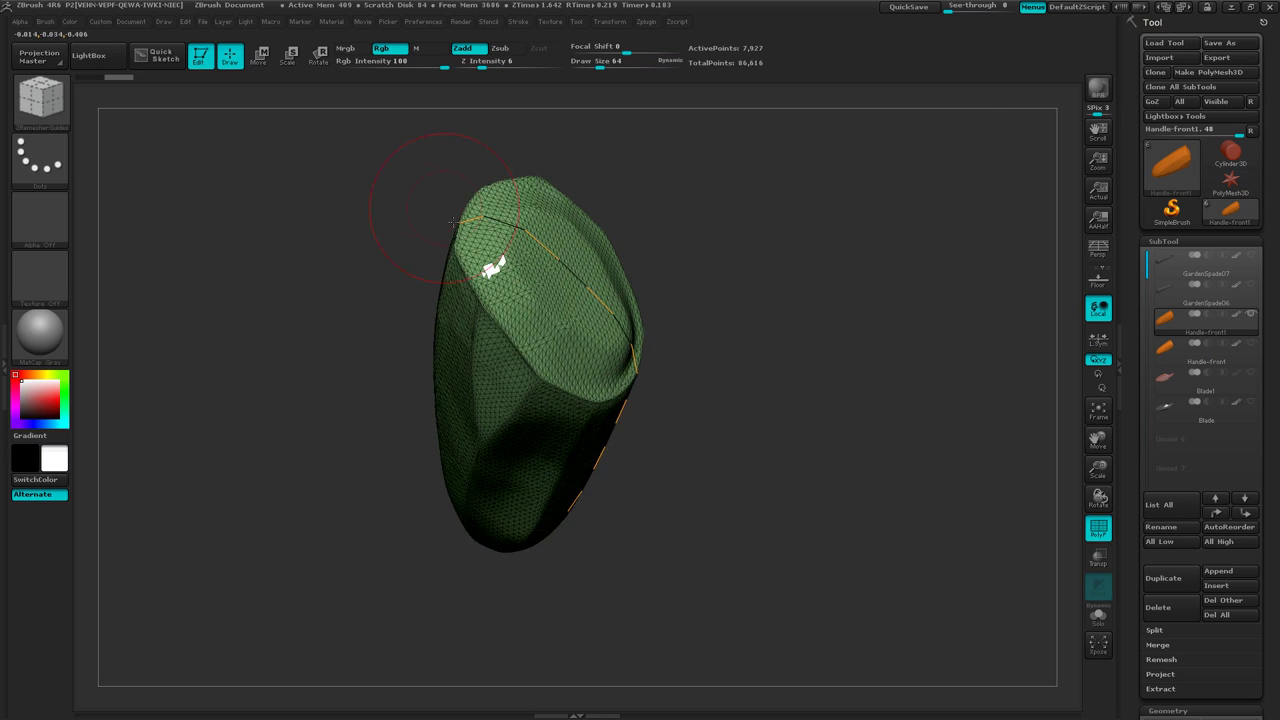
drag(742, 437, 822, 446)
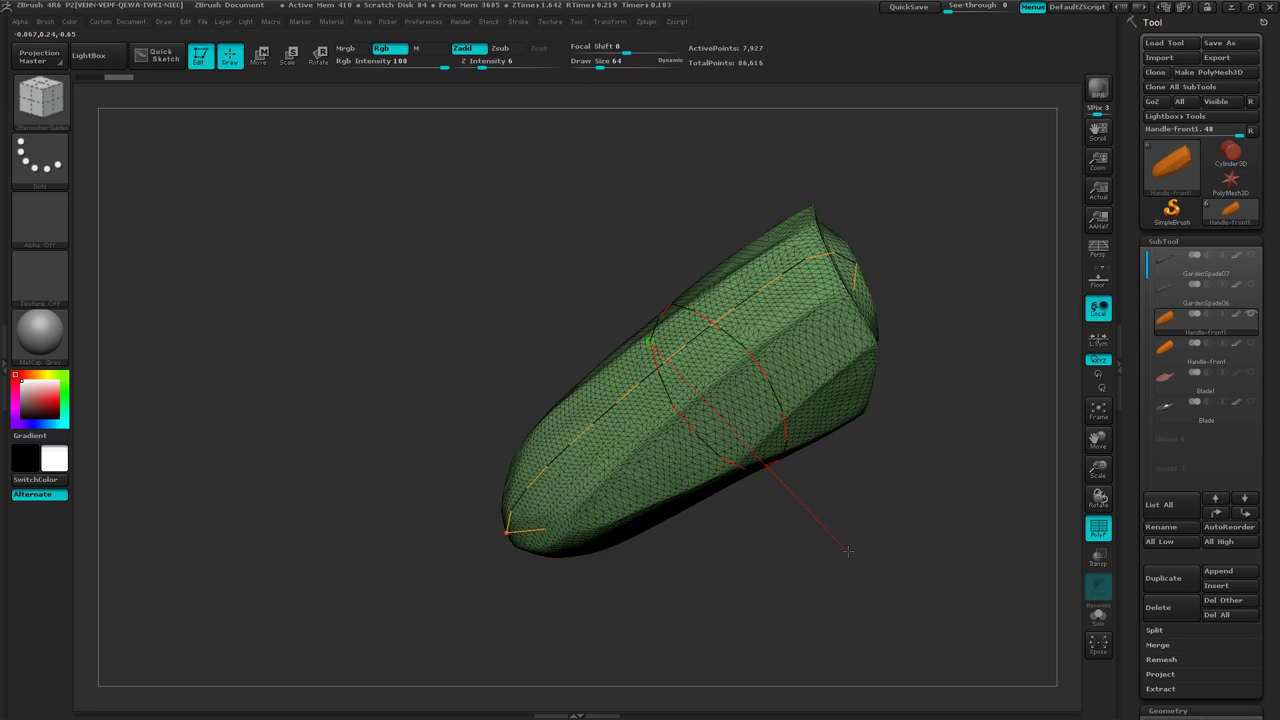
mouse_move(760, 560)
mouse_down()
mouse_move(777, 597)
mouse_move(831, 608)
mouse_move(795, 553)
mouse_move(788, 578)
mouse_move(780, 543)
mouse_move(706, 526)
mouse_move(789, 583)
mouse_move(722, 378)
mouse_up()
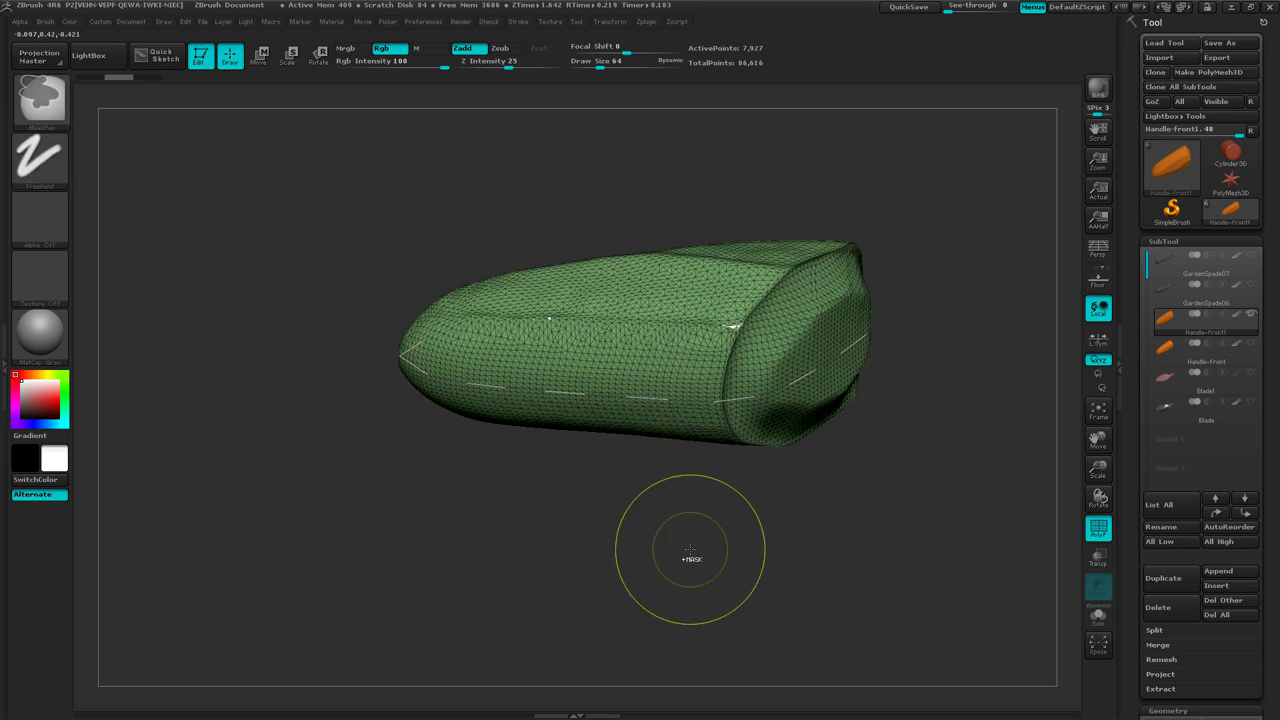
Lower the CurveStep in the stroke's curve settings so that new guide curves get more closely spaced points.
mouse_move(686, 549)
mouse_down()
mouse_move(635, 612)
mouse_move(610, 562)
mouse_move(680, 400)
mouse_up()
mouse_move(691, 380)
ctrl+right_down()
mouse_move(760, 405)
mouse_move(827, 208)
ctrl+right_up()
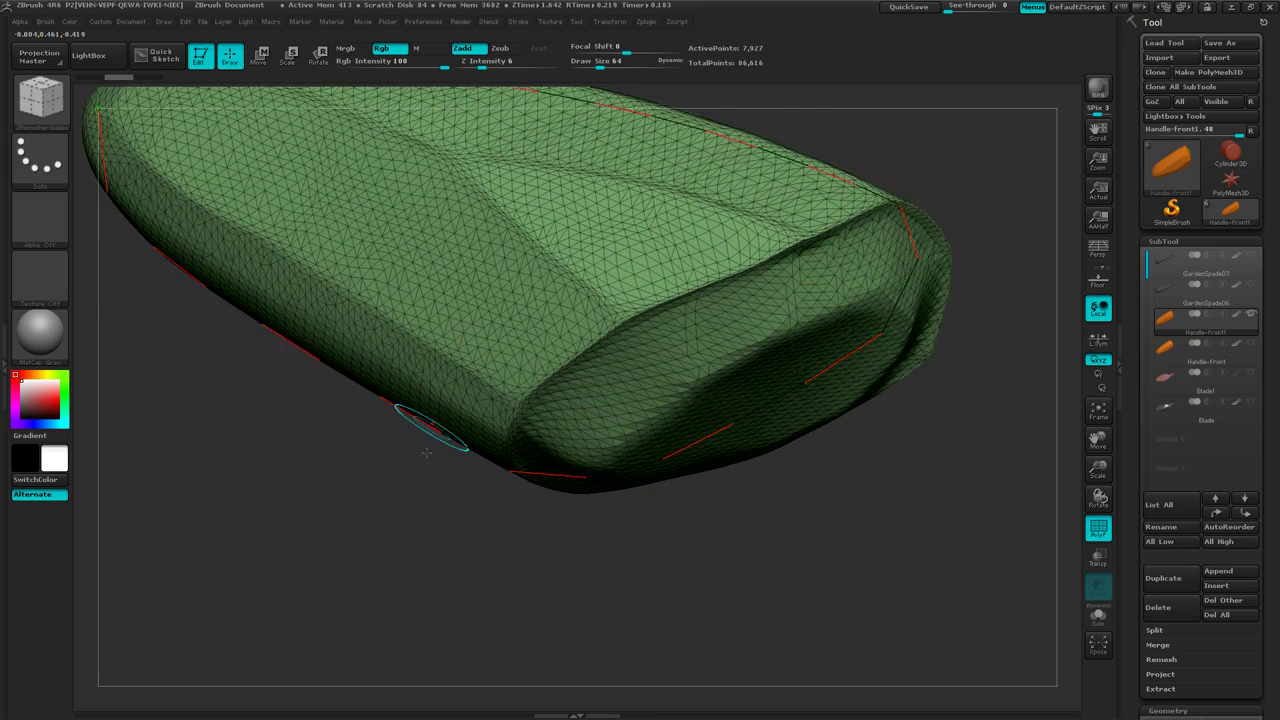
drag(531, 494, 535, 455)
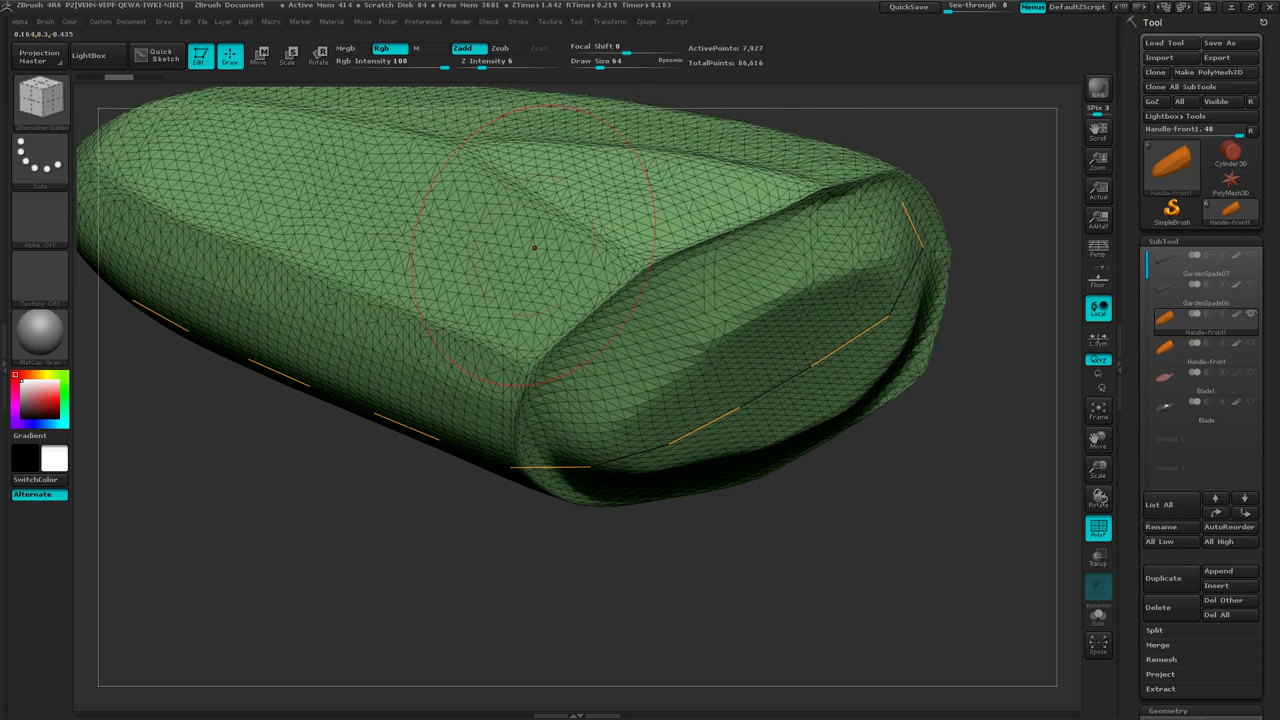
click(519, 22)
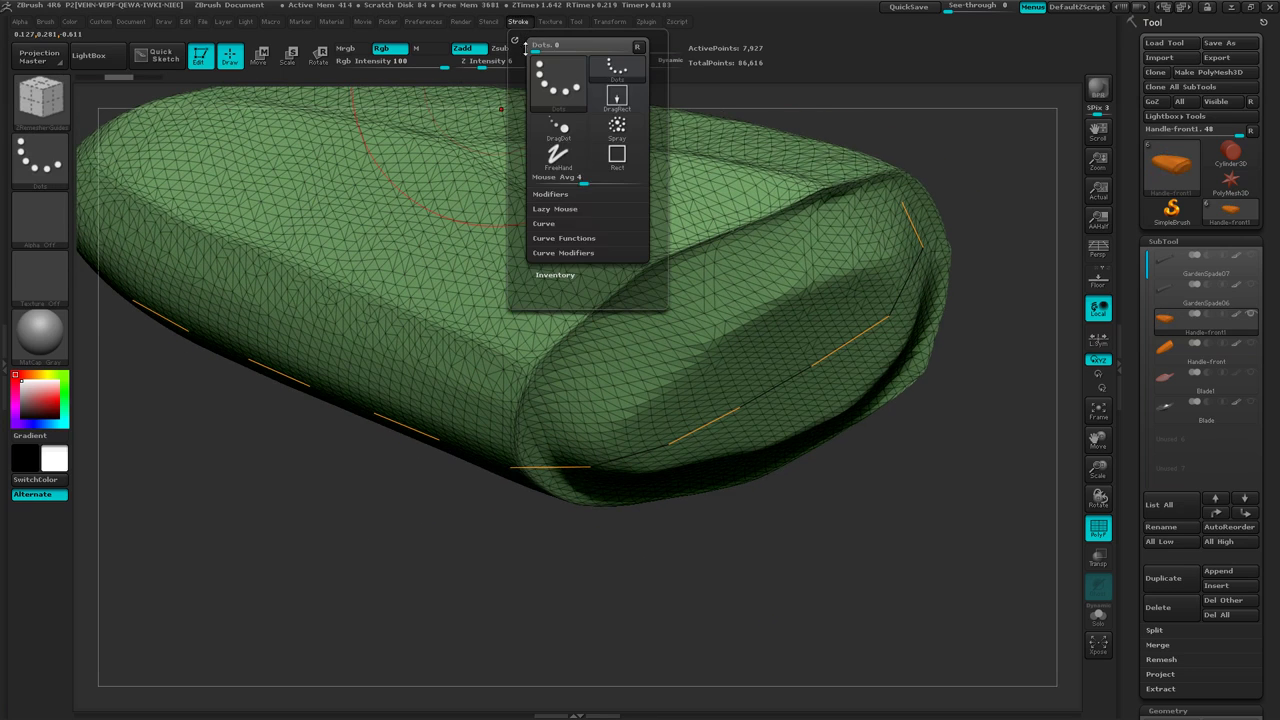
click(545, 223)
click(558, 238)
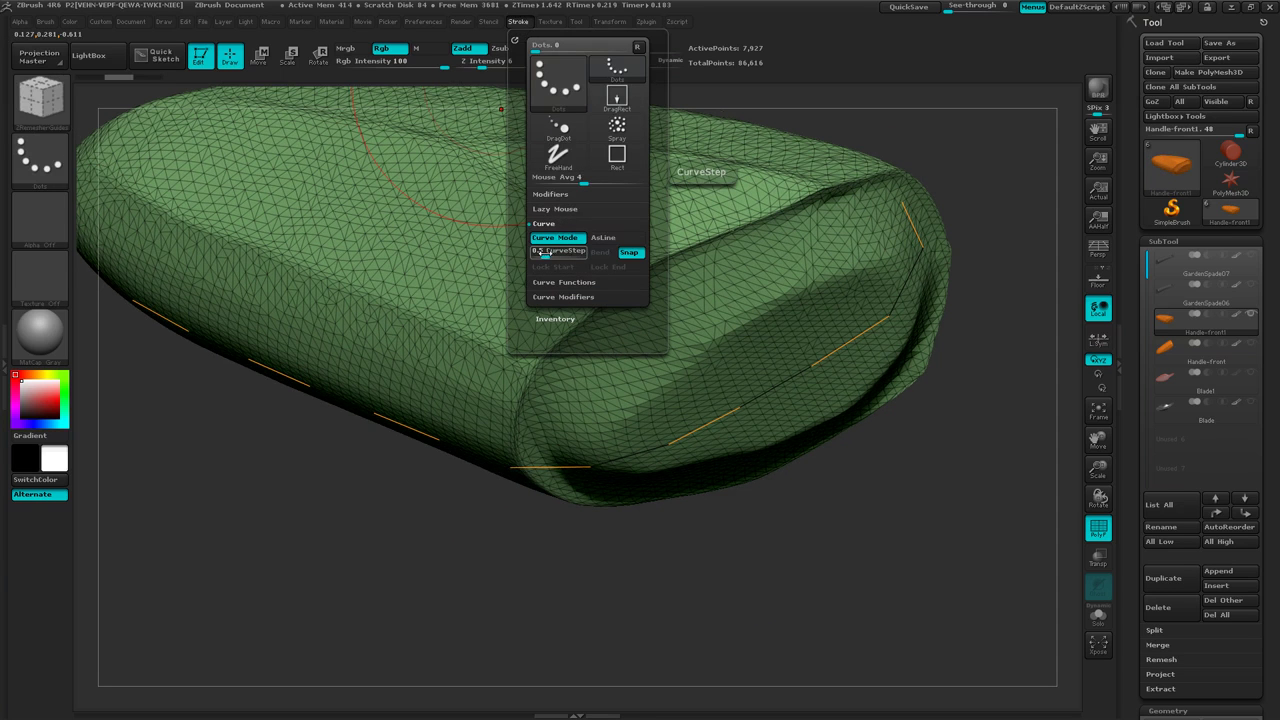
click(545, 253)
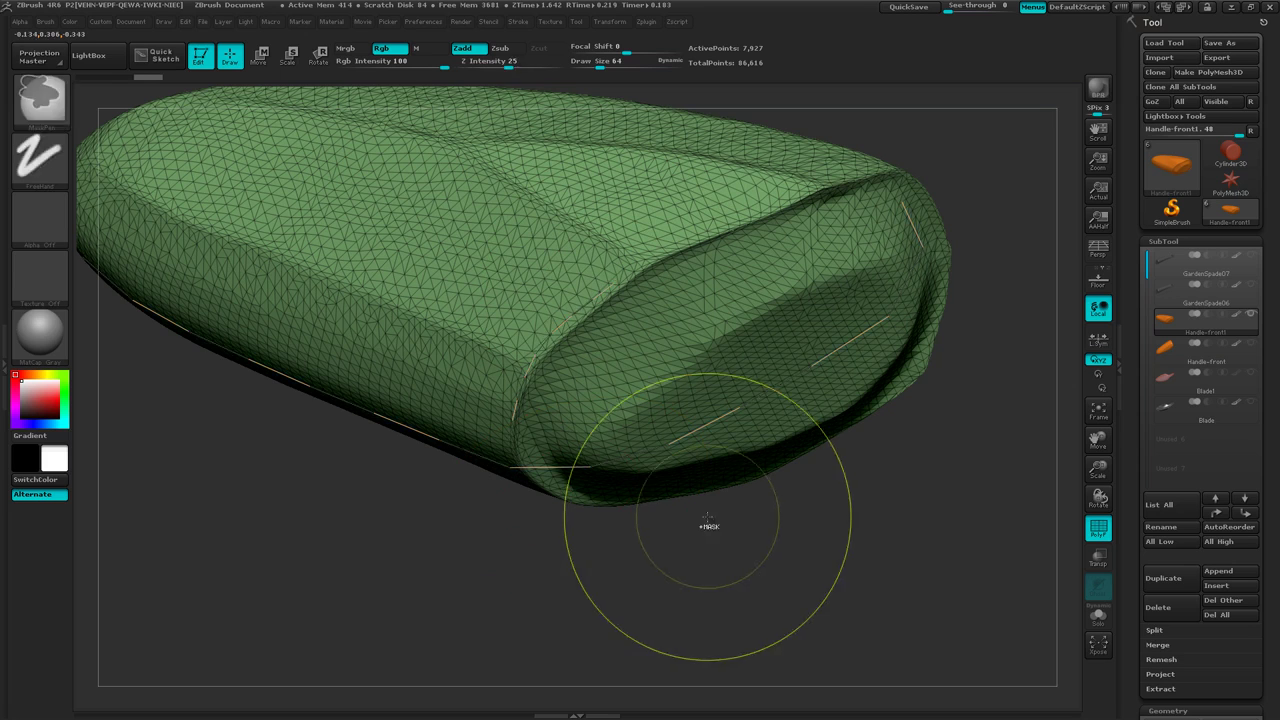
Draw a guide curve along the rim of the handle's back end, redrawing its continuation down the side.
mouse_move(706, 529)
mouse_down()
mouse_move(640, 392)
mouse_move(650, 430)
mouse_move(749, 262)
mouse_up()
mouse_move(749, 262)
right_down()
mouse_move(822, 262)
mouse_move(785, 268)
mouse_move(806, 310)
right_up()
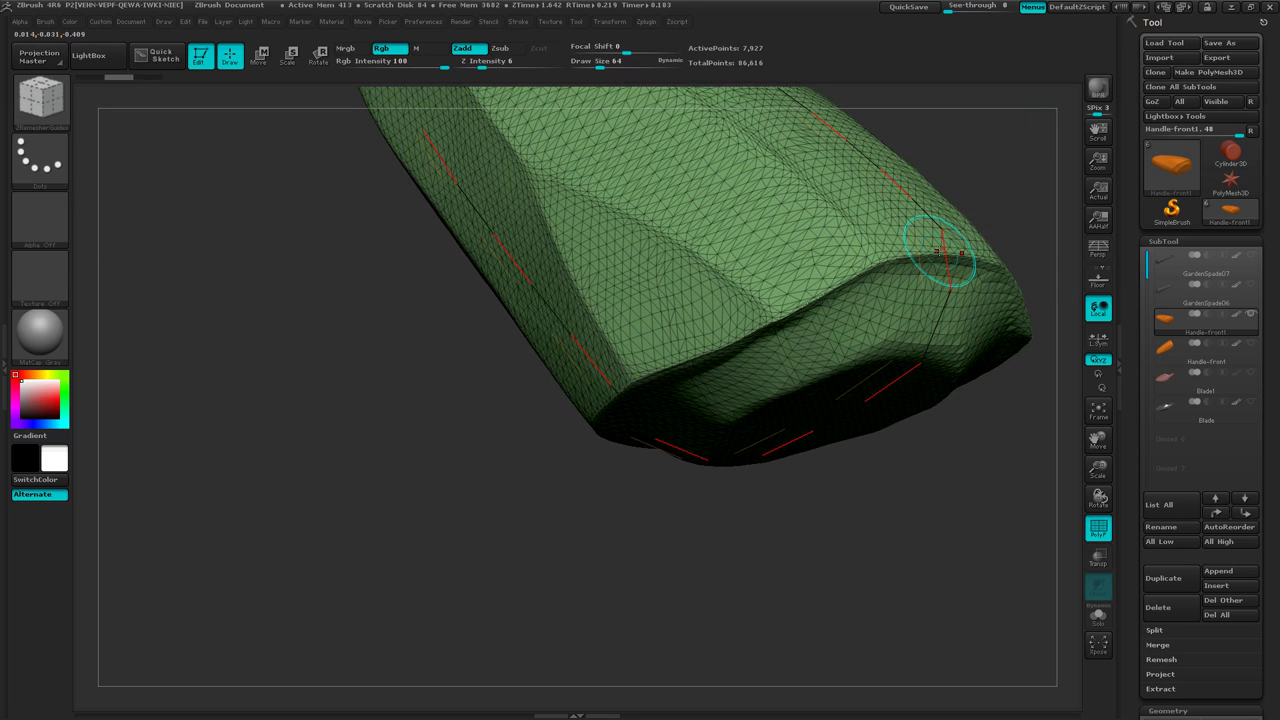
drag(939, 251, 906, 256)
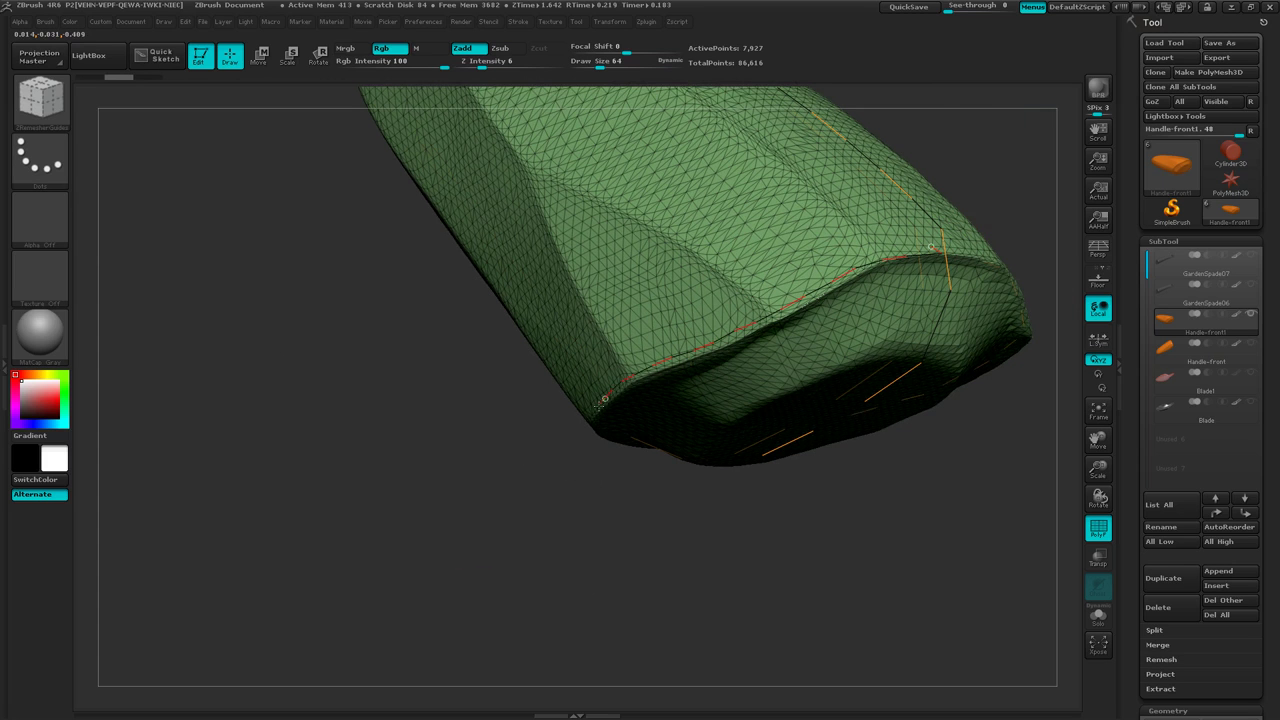
mouse_move(605, 398)
mouse_down()
mouse_move(603, 411)
mouse_move(754, 241)
mouse_up()
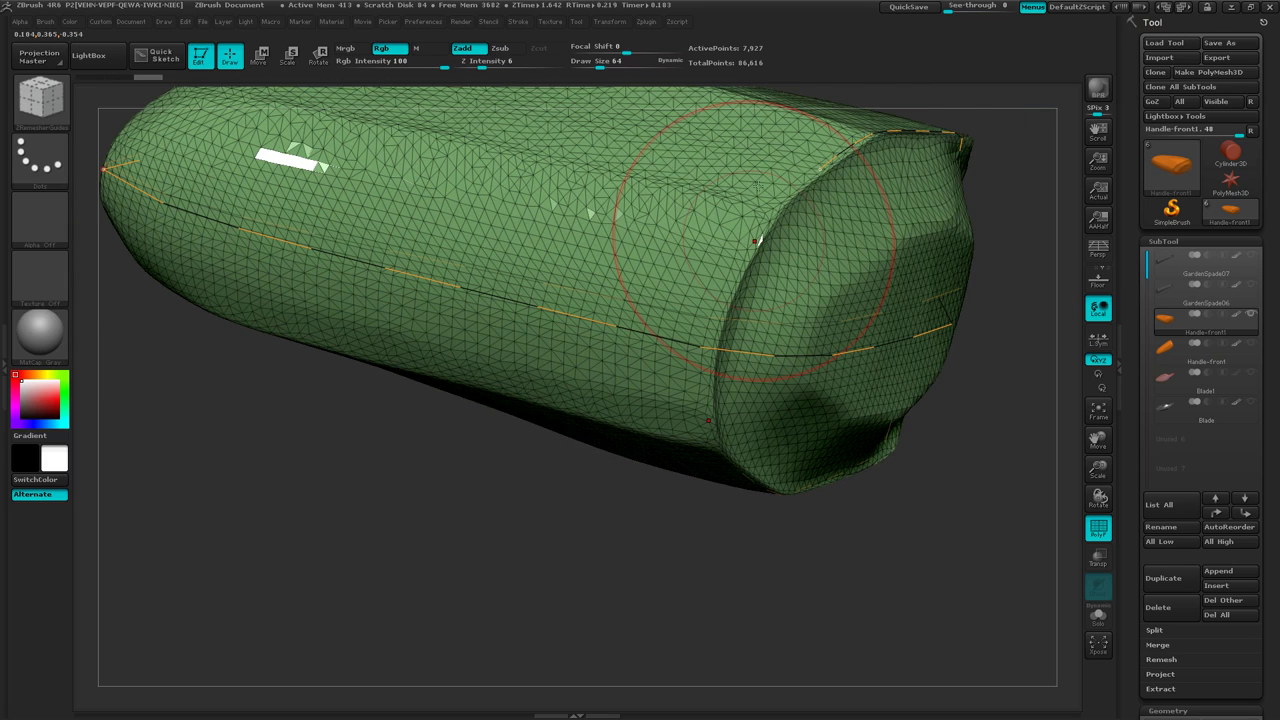
drag(818, 169, 799, 181)
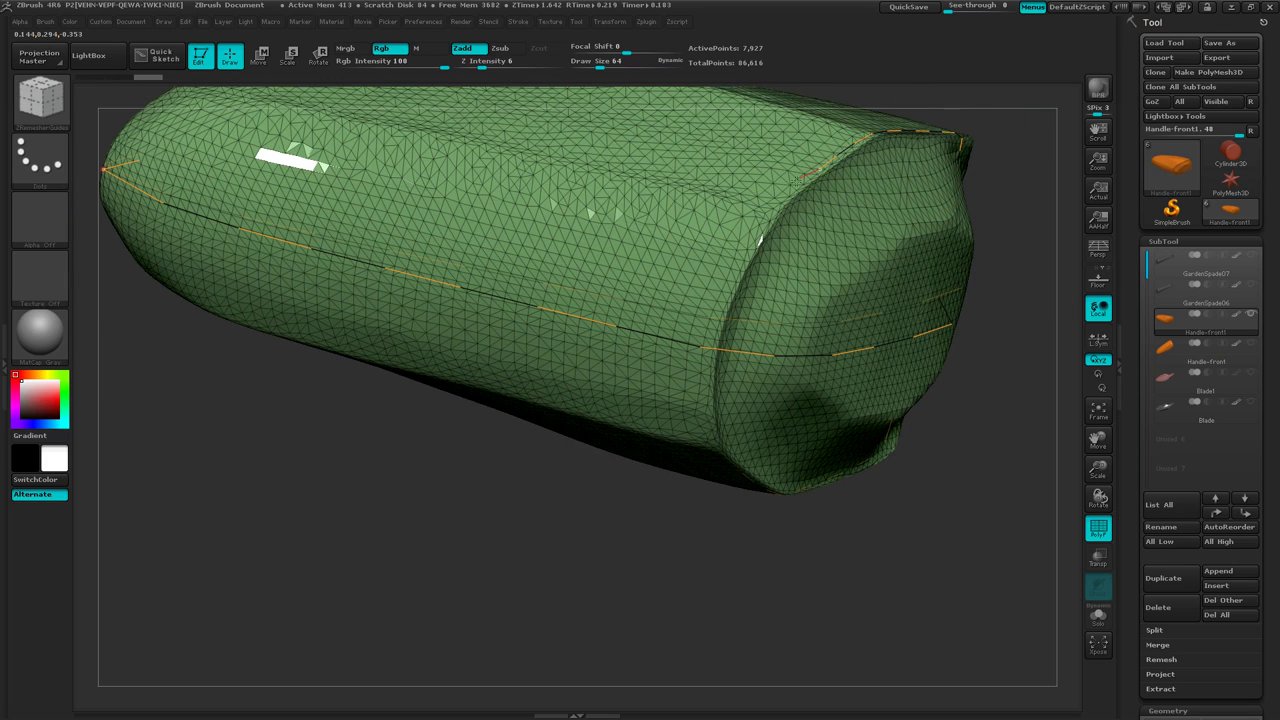
key(ctrl+z)
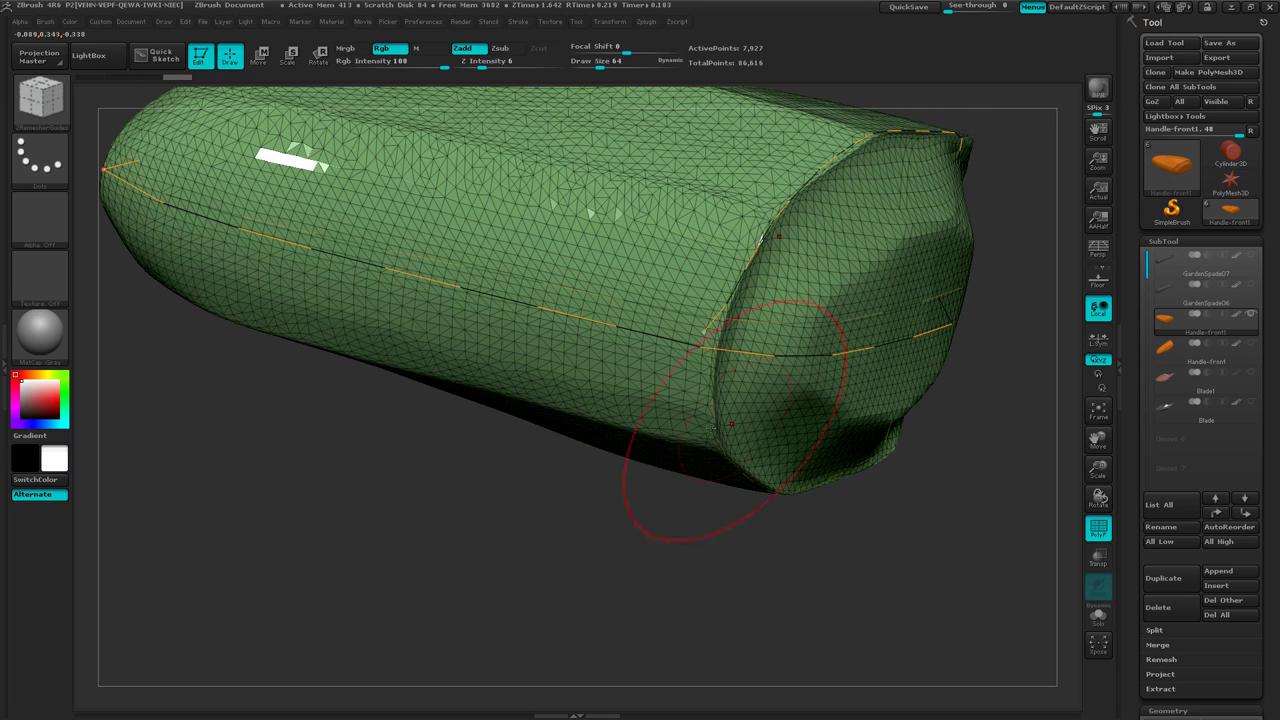
drag(720, 457, 690, 406)
key(ctrl)
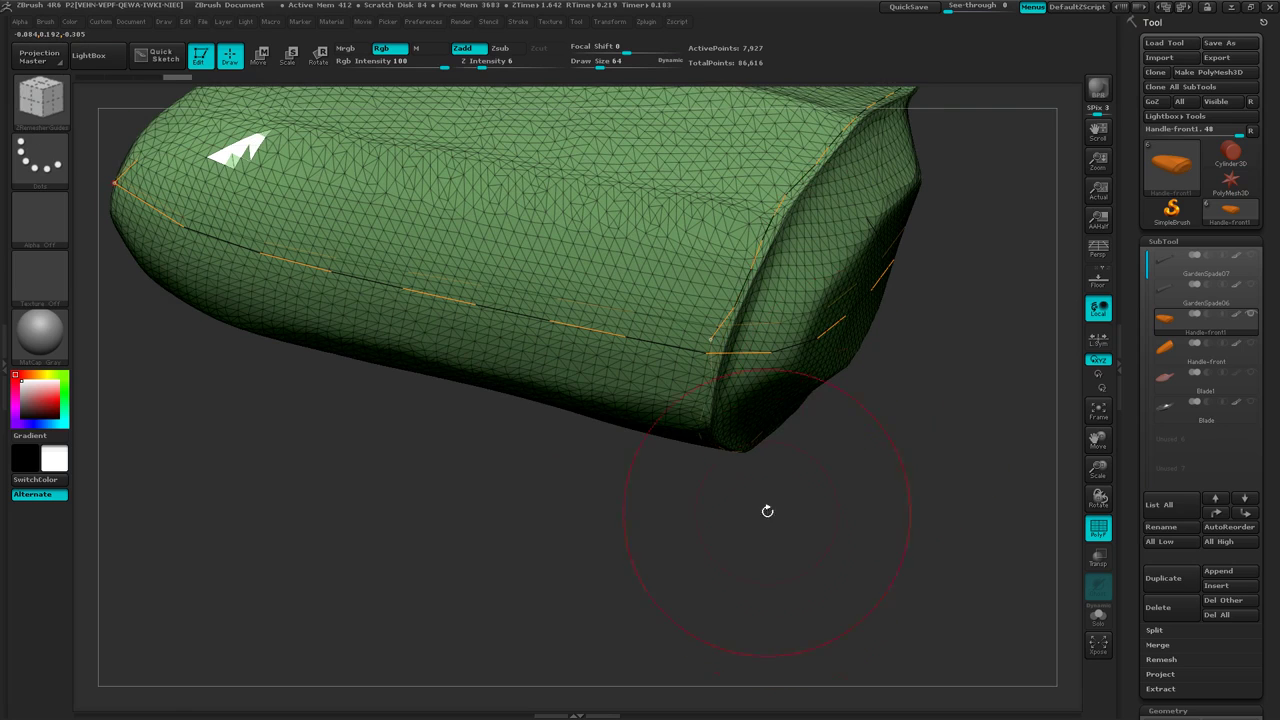
drag(766, 511, 454, 376)
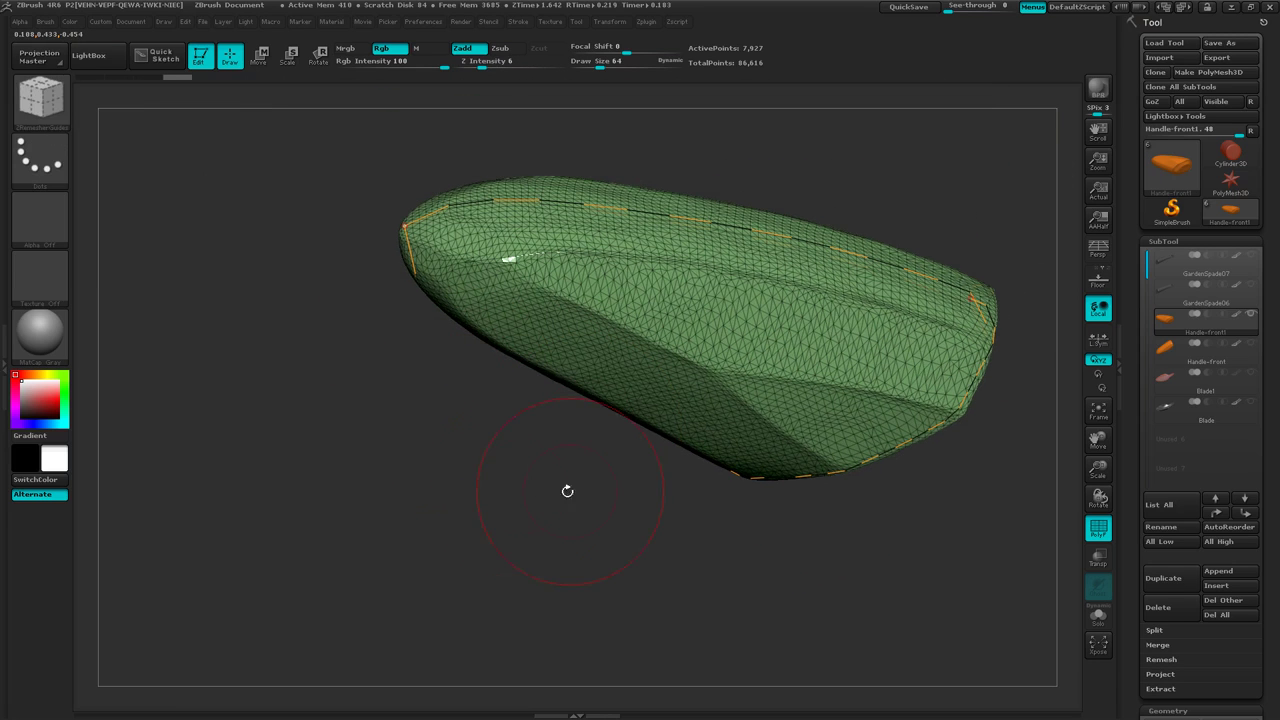
Draw guide curves along the handle's side ridge and along the facet edges that branch towards the back rim.
drag(438, 464, 427, 432)
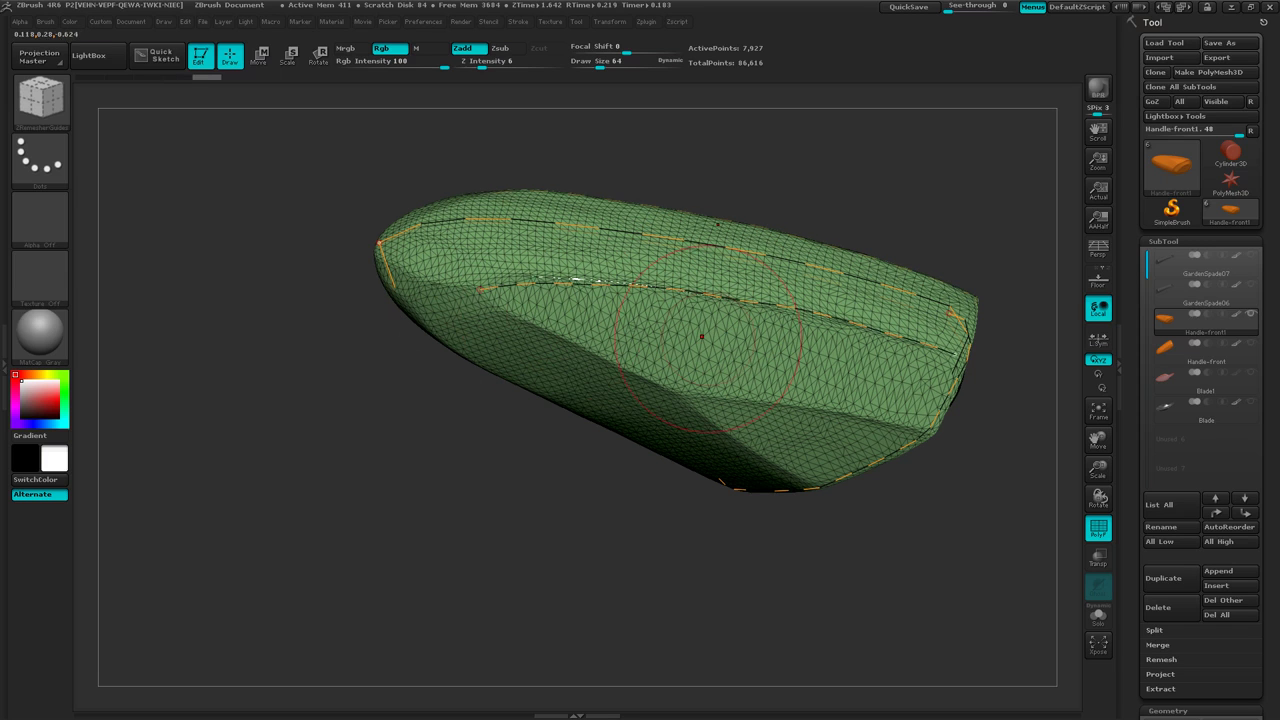
drag(481, 291, 523, 322)
click(684, 395)
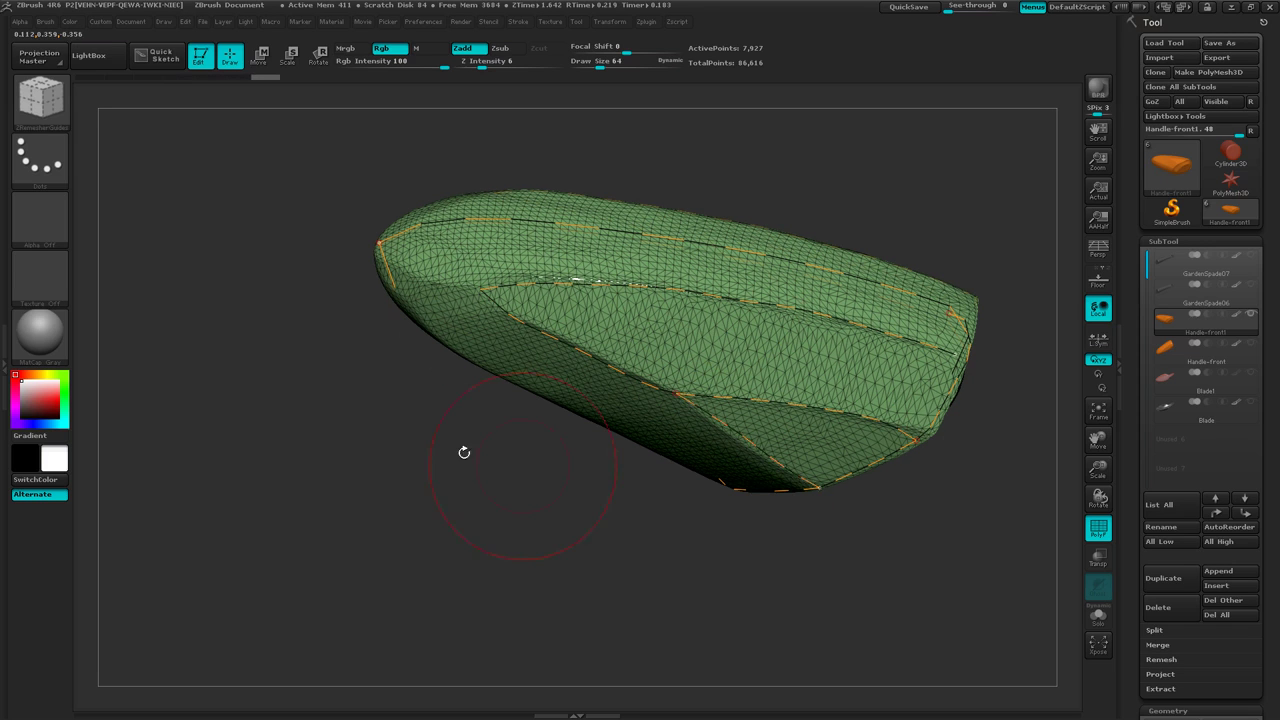
Draw a guide curve around the rounded front, connecting the start of the side ridge to the handle's tip.
mouse_move(463, 449)
mouse_down()
mouse_move(558, 343)
mouse_move(559, 322)
mouse_up()
drag(474, 276, 472, 274)
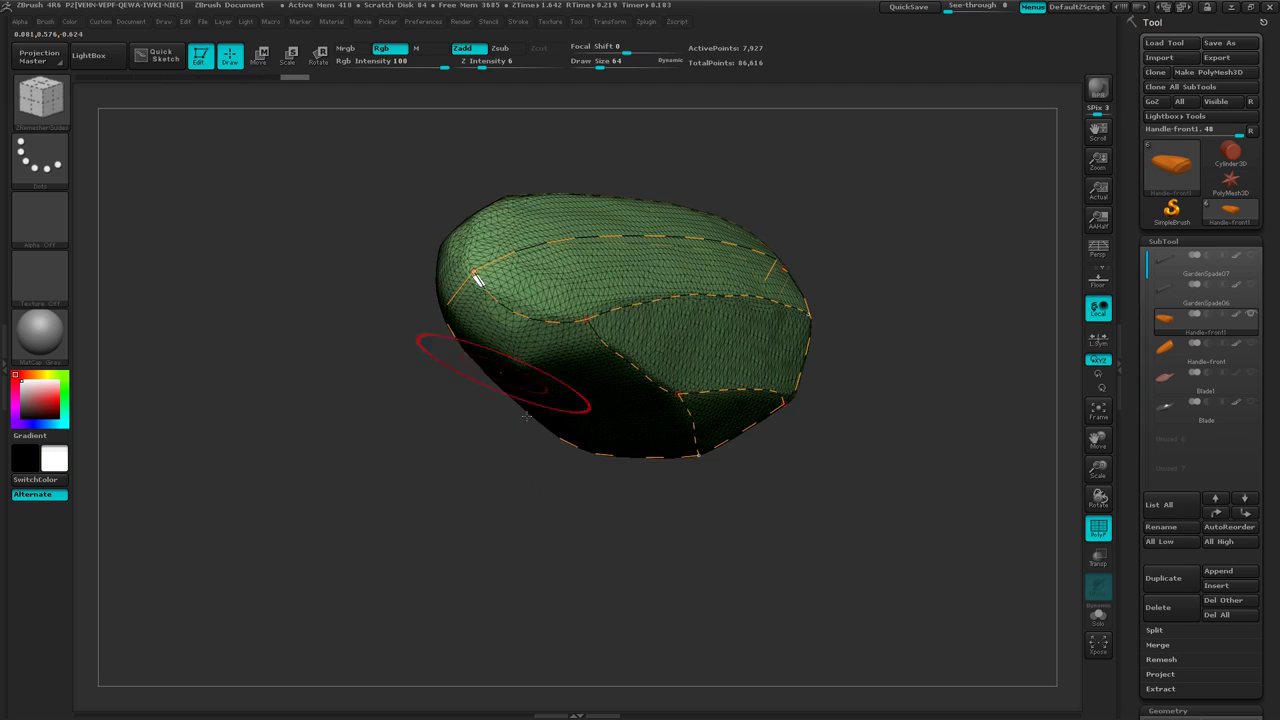
mouse_move(581, 500)
mouse_down()
mouse_move(483, 449)
mouse_move(660, 460)
mouse_move(545, 534)
mouse_move(654, 503)
mouse_move(661, 469)
mouse_move(571, 534)
mouse_move(481, 509)
mouse_move(473, 546)
mouse_move(500, 548)
mouse_up()
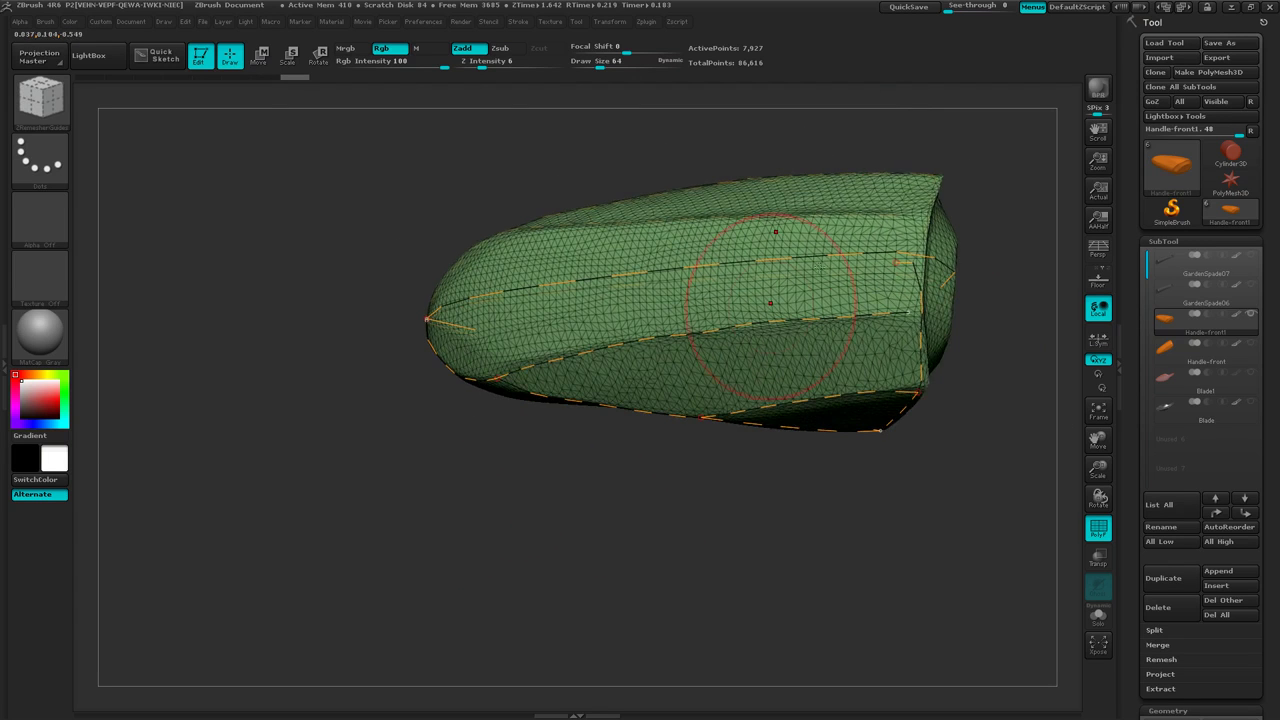
Try to draw a short guide curve joining the side ridge curve to the rim curve at the back end.
ctrl+right_drag(834, 357, 914, 314)
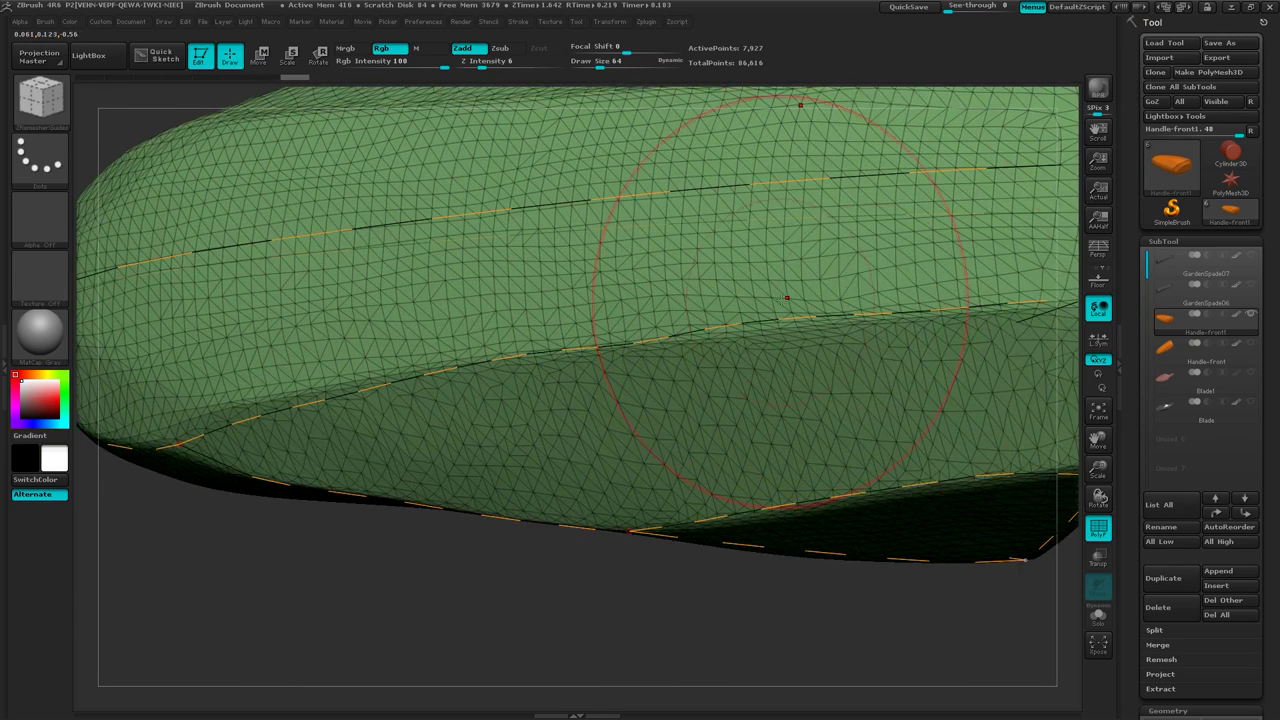
mouse_move(825, 276)
alt+right_down()
mouse_move(714, 330)
mouse_move(264, 455)
alt+right_up()
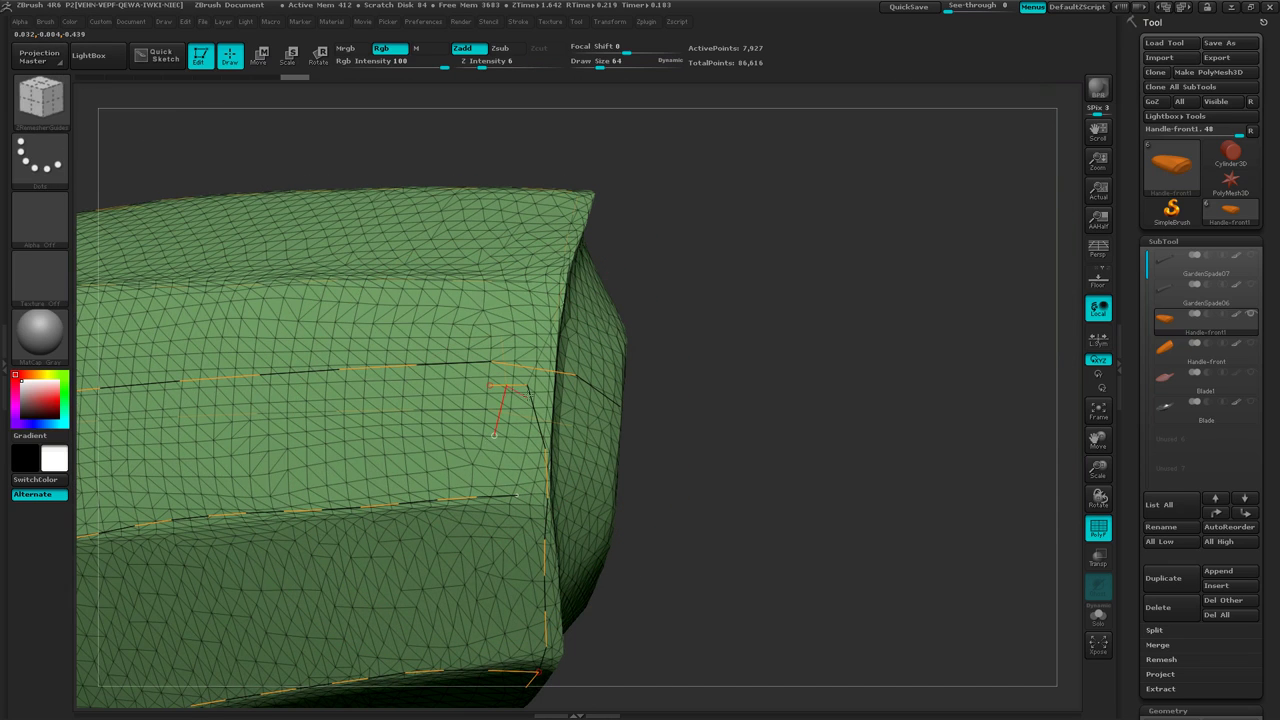
drag(527, 394, 529, 385)
key(ctrl+z)
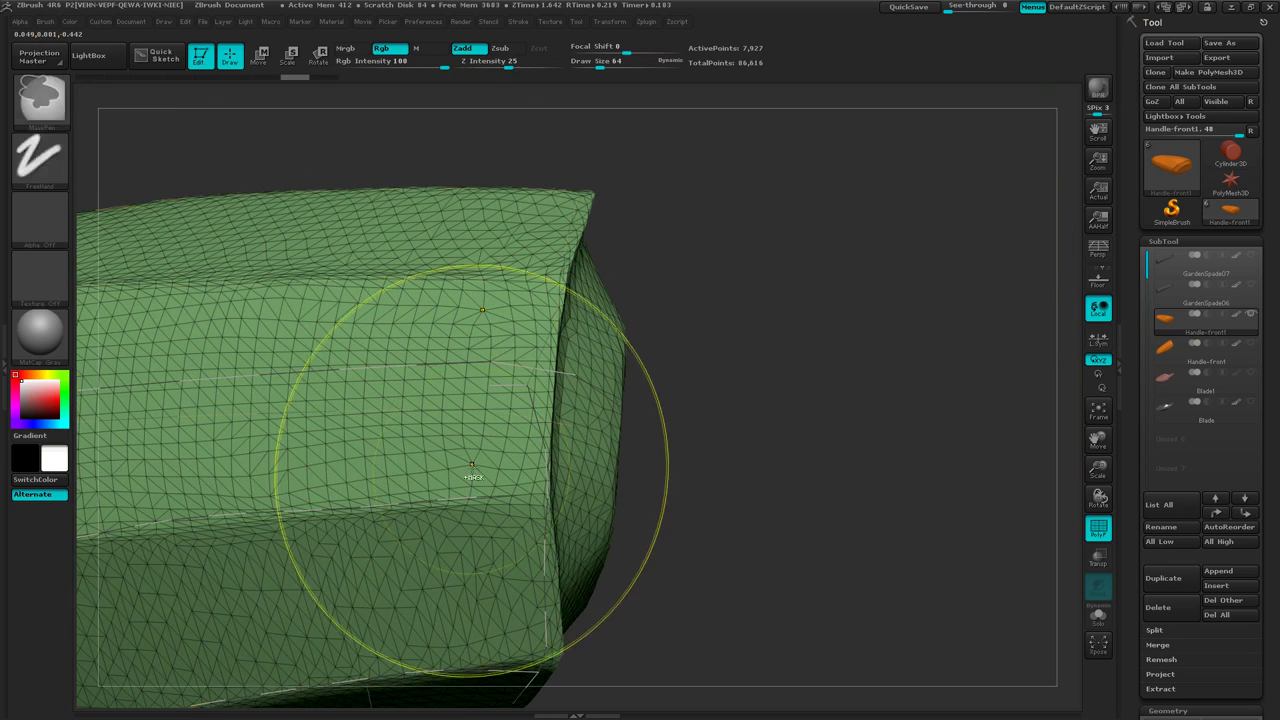
drag(472, 458, 524, 420)
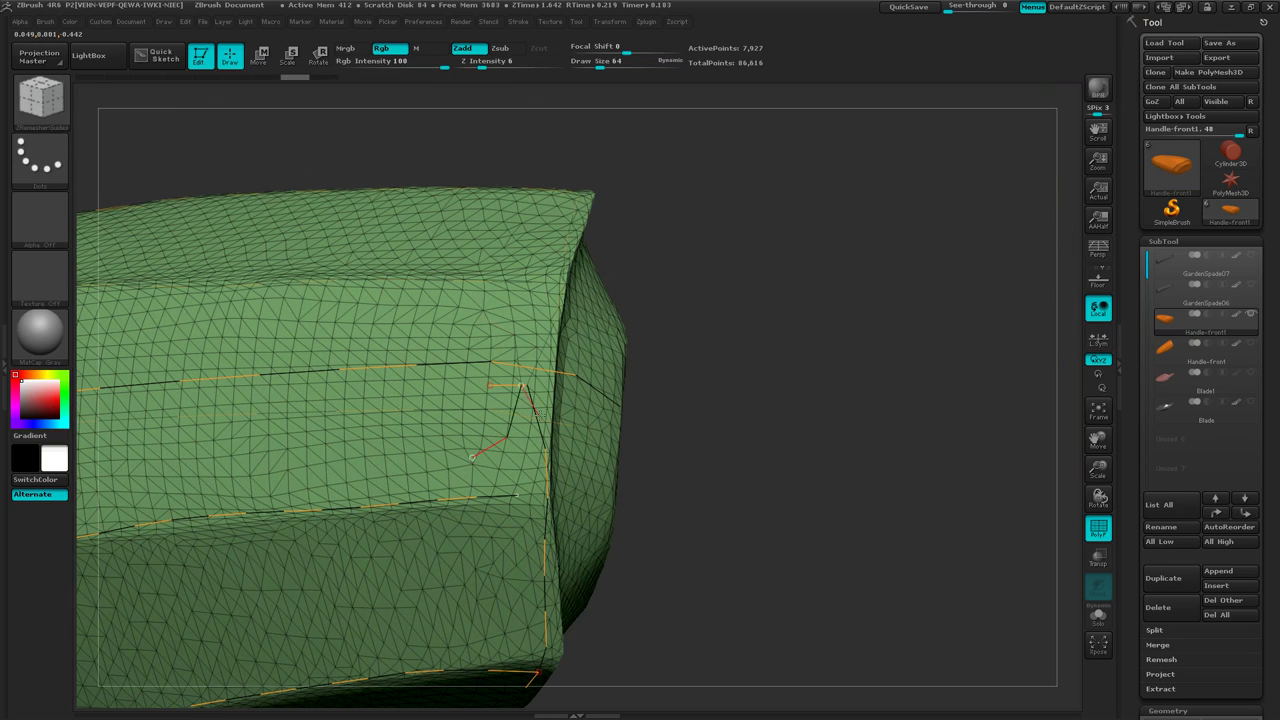
key(shift)
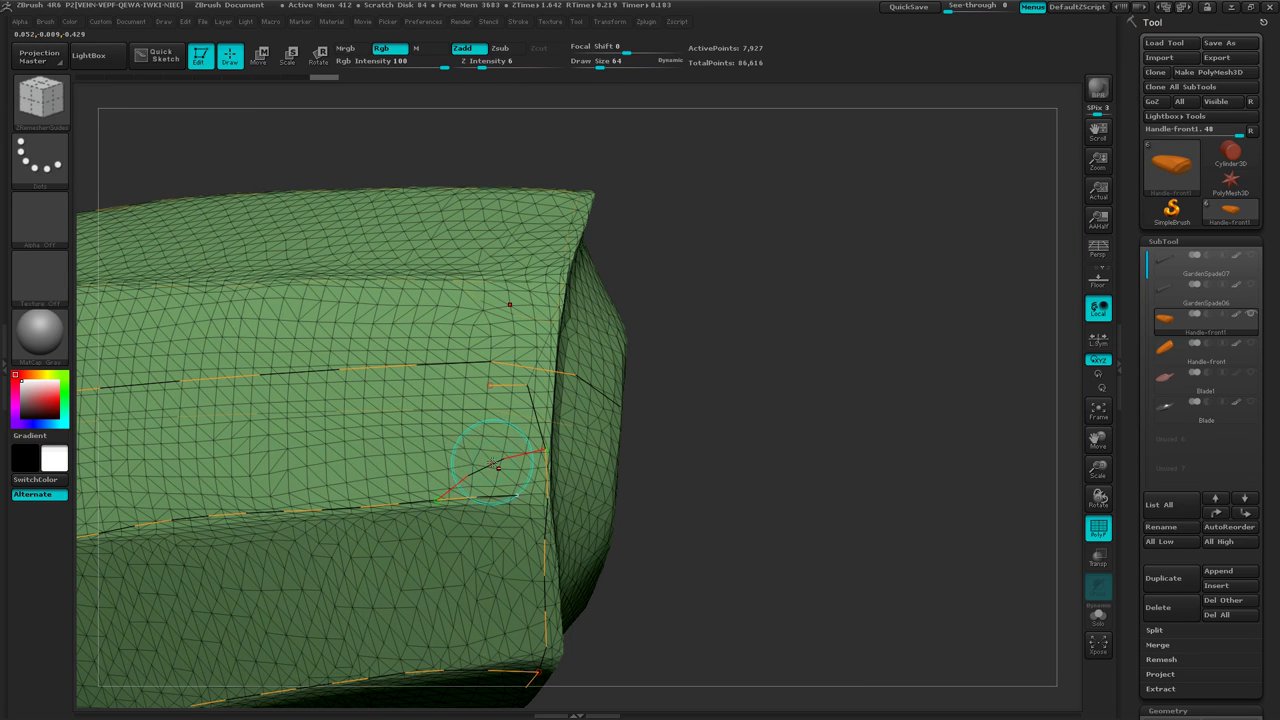
Try adjusting the short joining curve with a draw size of 30, and undo back to the earlier guide curves.
key(ctrl)
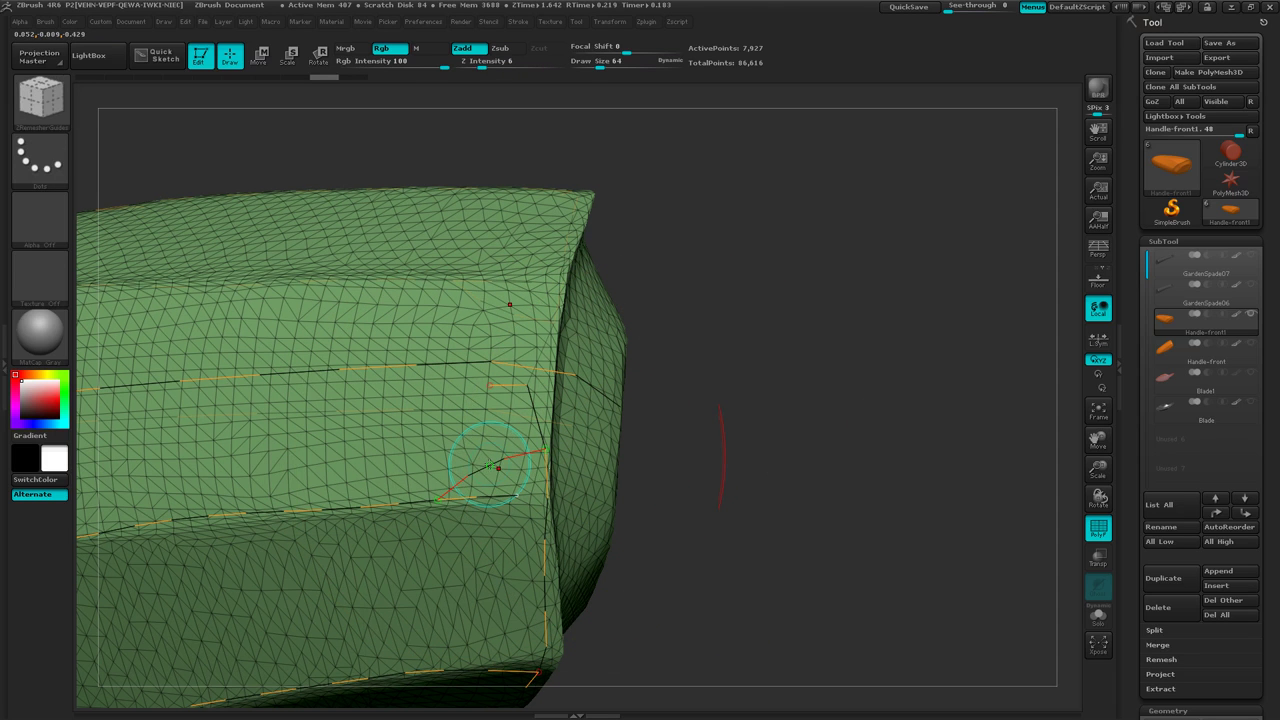
key(s)
drag(492, 467, 478, 467)
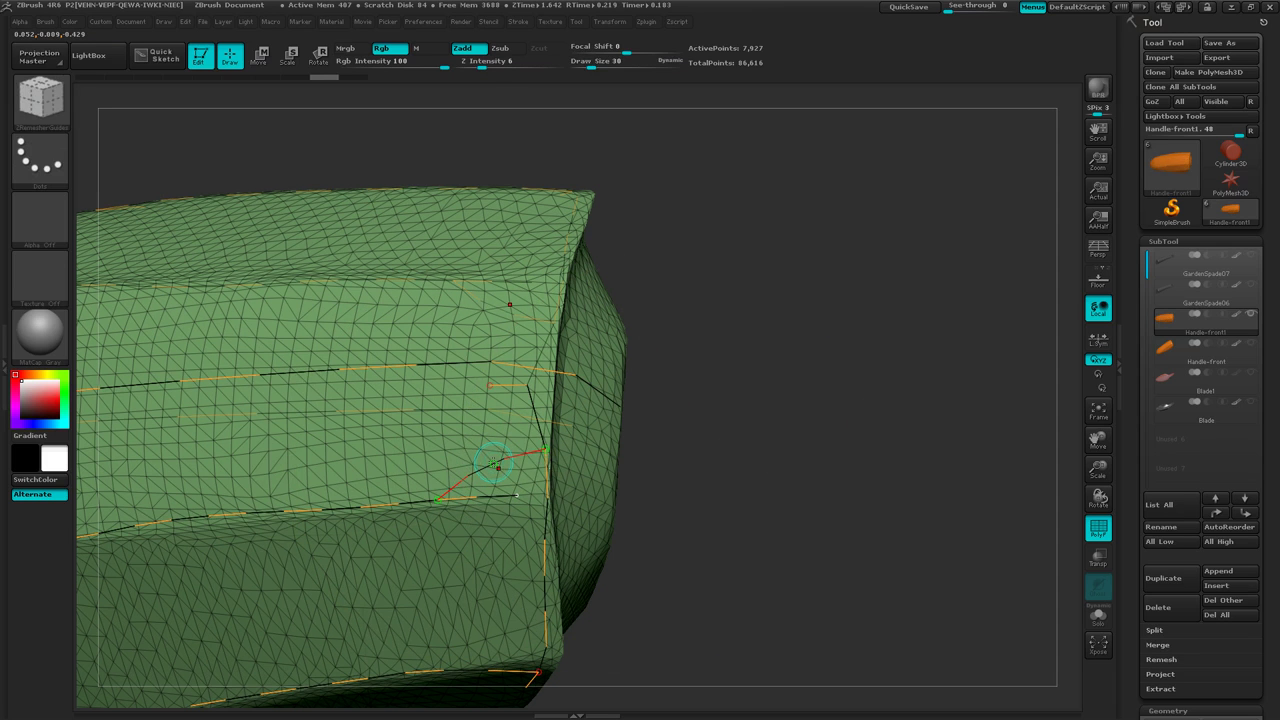
click(497, 465)
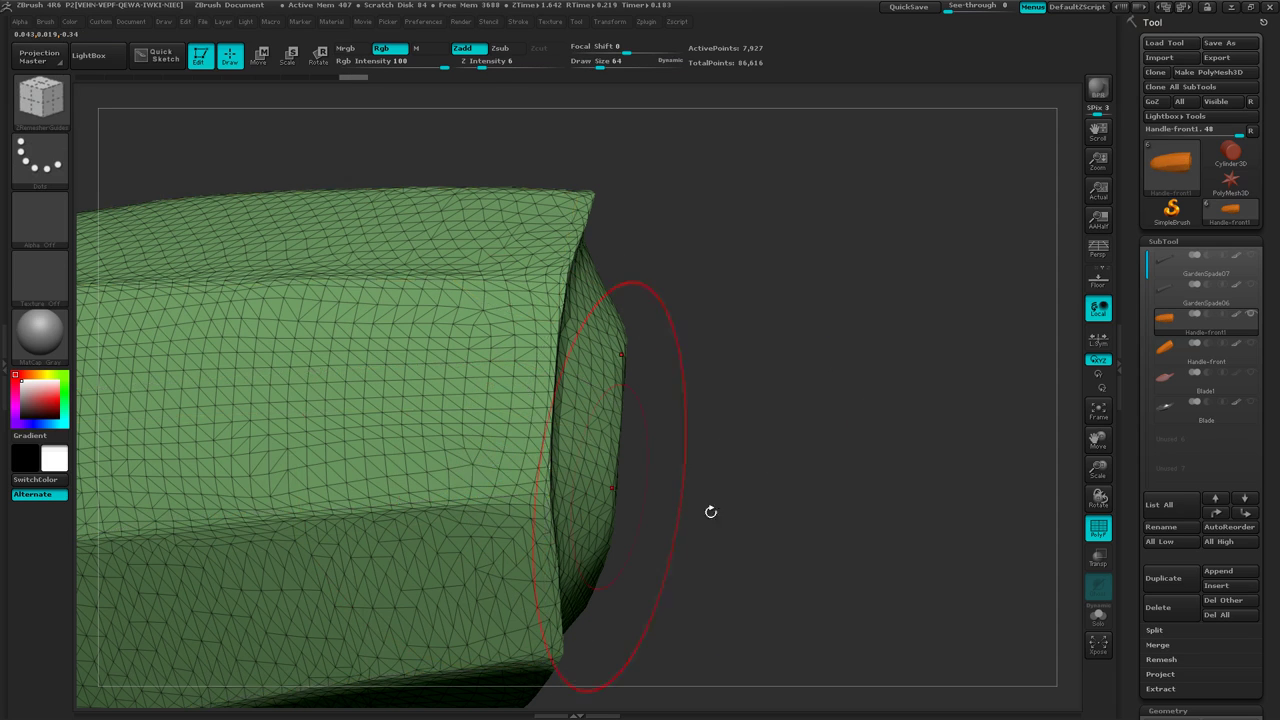
drag(712, 512, 730, 463)
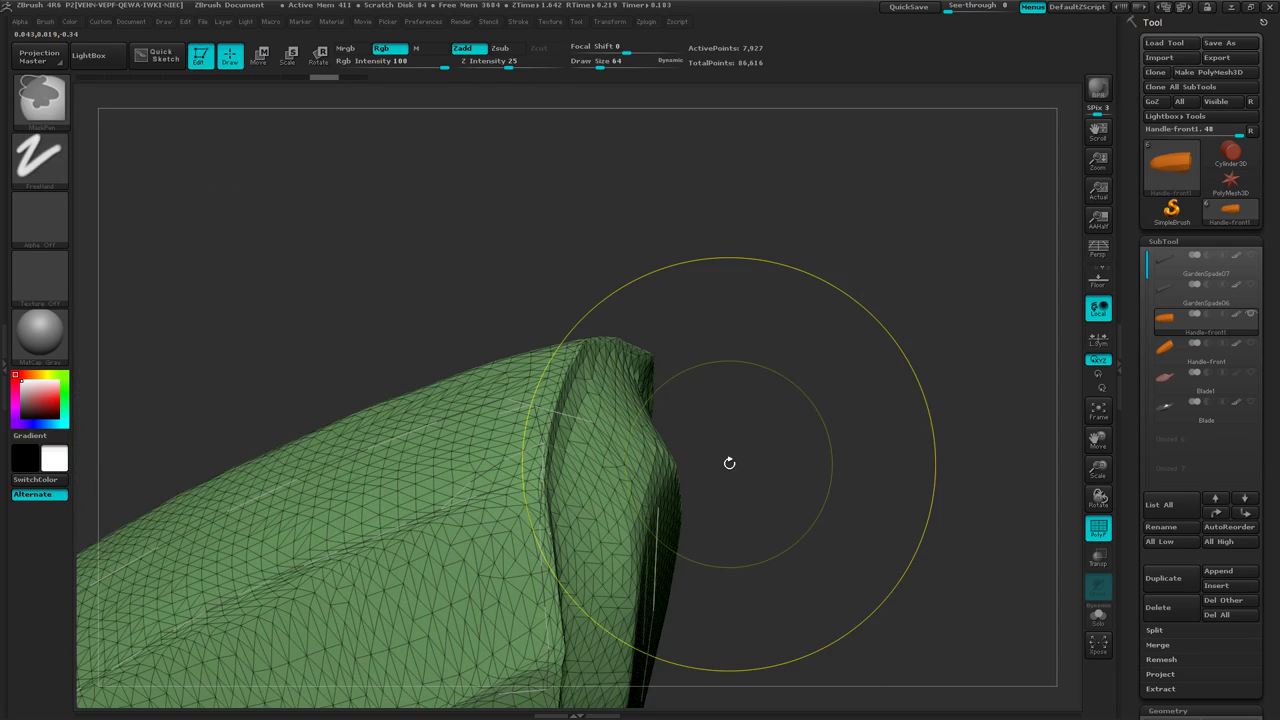
mouse_move(729, 463)
ctrl+right_down()
mouse_move(749, 494)
mouse_move(566, 471)
mouse_move(530, 500)
mouse_move(519, 557)
mouse_move(524, 543)
mouse_move(563, 591)
mouse_move(538, 572)
mouse_move(737, 497)
mouse_move(711, 514)
ctrl+right_up()
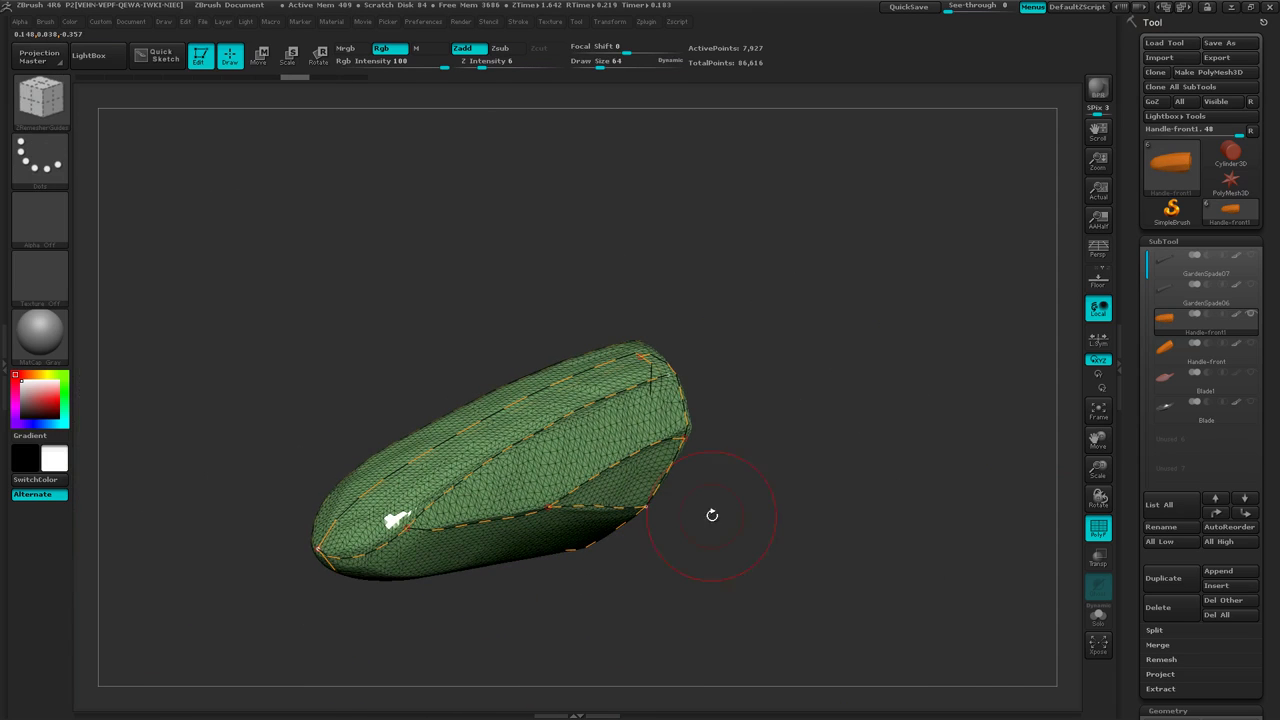
Remesh the front handle along its guide curves with ZRemesher, using target polygon count 1.5, adaptive density off and curves strength 91.
drag(1277, 538, 1260, 407)
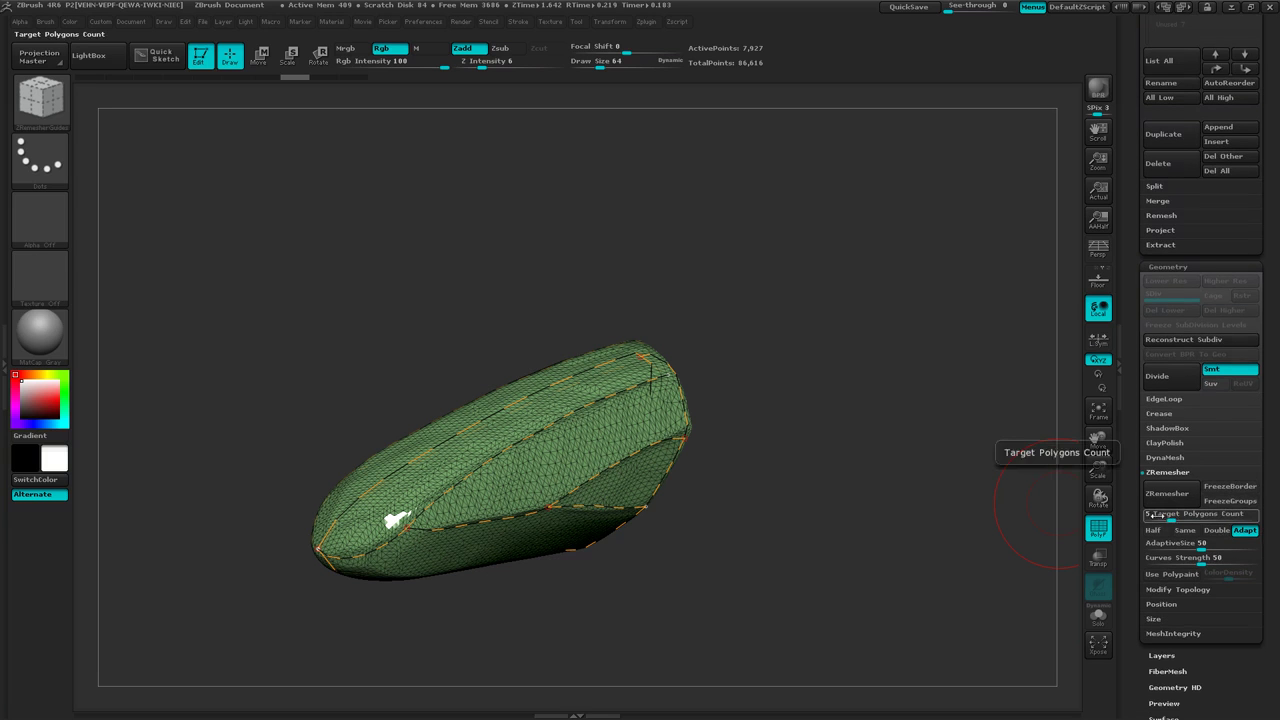
click(1157, 516)
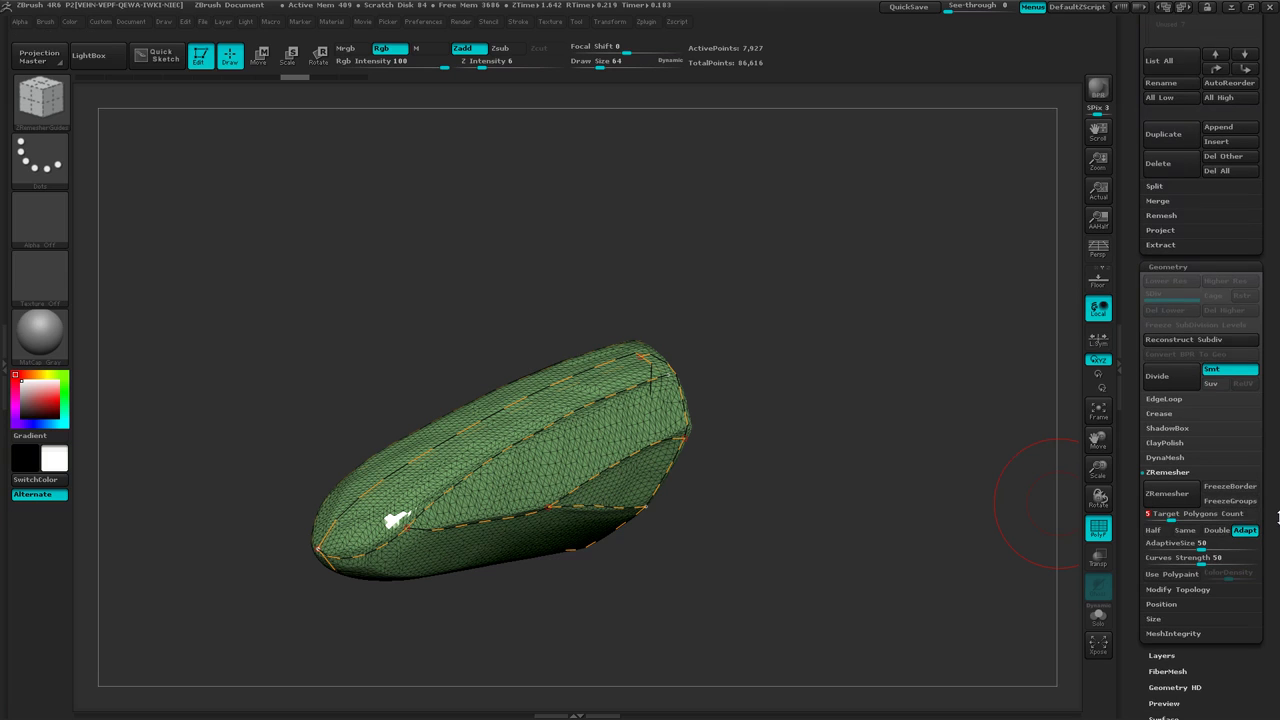
text(1.5)
click(1250, 531)
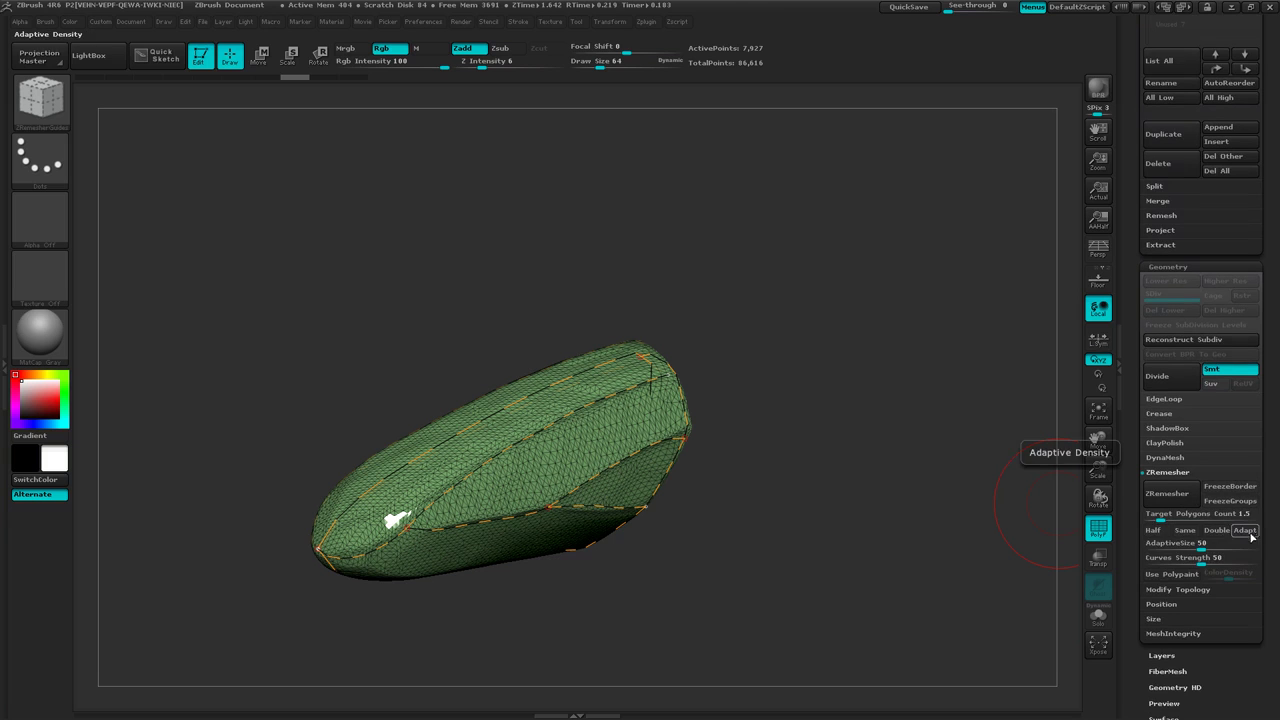
drag(1200, 564, 1245, 563)
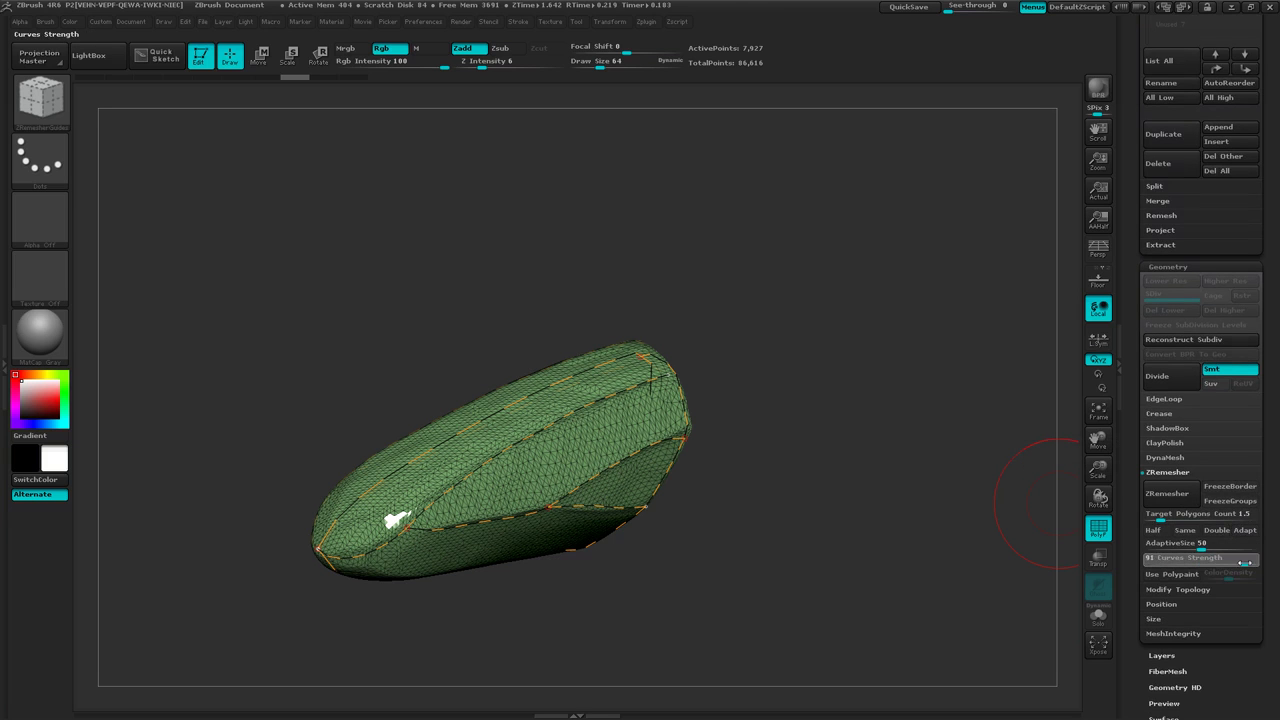
click(1167, 493)
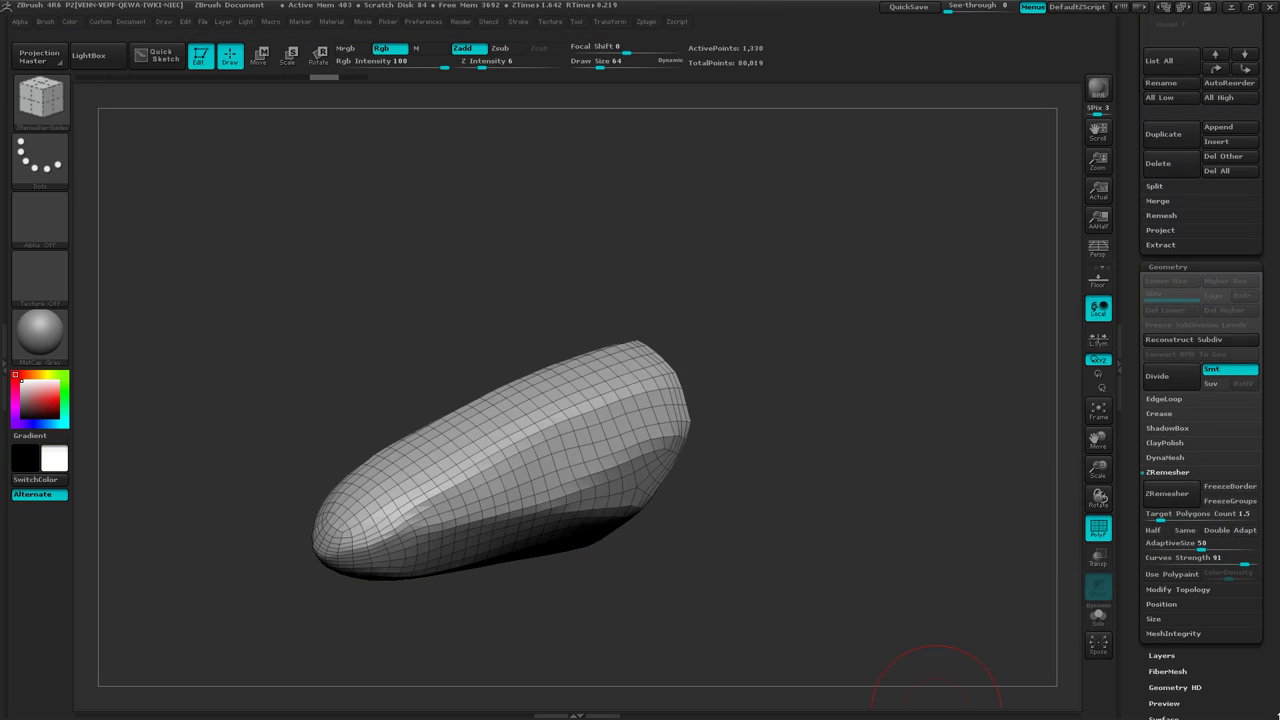
Try deleting nonessential edge loops from the remeshed front handle at the 45 angle tolerance, and undo the deletion.
mouse_move(741, 529)
mouse_down()
mouse_move(786, 612)
mouse_move(625, 455)
mouse_move(700, 612)
mouse_move(800, 462)
mouse_move(678, 492)
mouse_move(640, 540)
mouse_move(789, 512)
mouse_move(762, 506)
mouse_move(766, 406)
mouse_move(737, 354)
mouse_move(760, 466)
mouse_move(749, 497)
mouse_move(720, 400)
mouse_move(686, 380)
mouse_move(737, 423)
mouse_move(636, 343)
mouse_move(681, 467)
mouse_move(671, 445)
mouse_move(556, 435)
mouse_up()
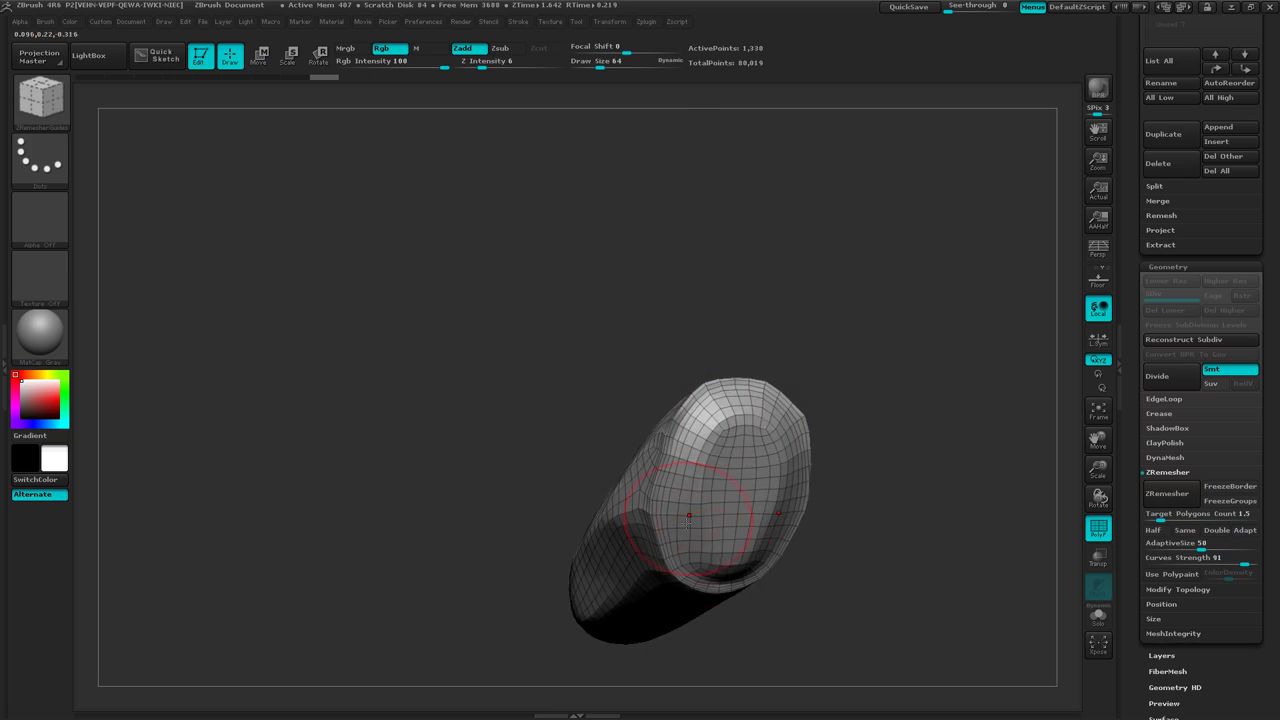
ctrl+right_drag(684, 524, 803, 493)
key(b)
key(z)
key(r)
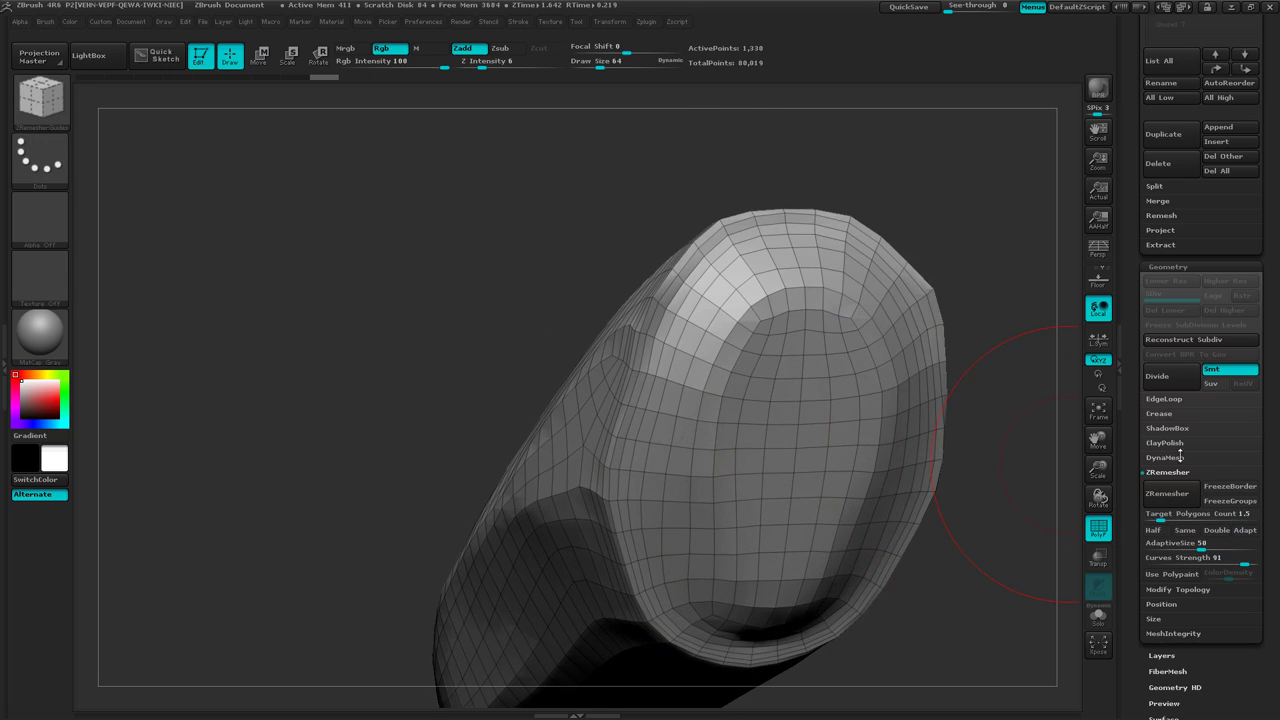
click(1201, 399)
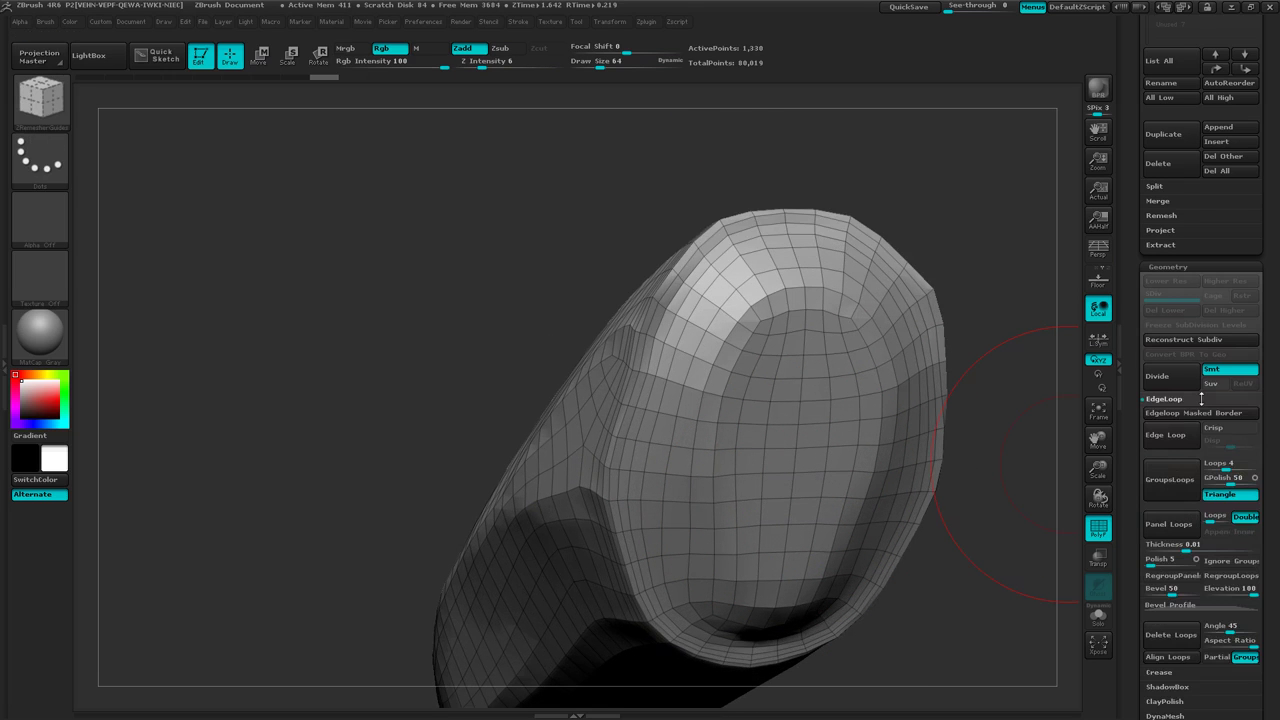
drag(1267, 470, 1264, 388)
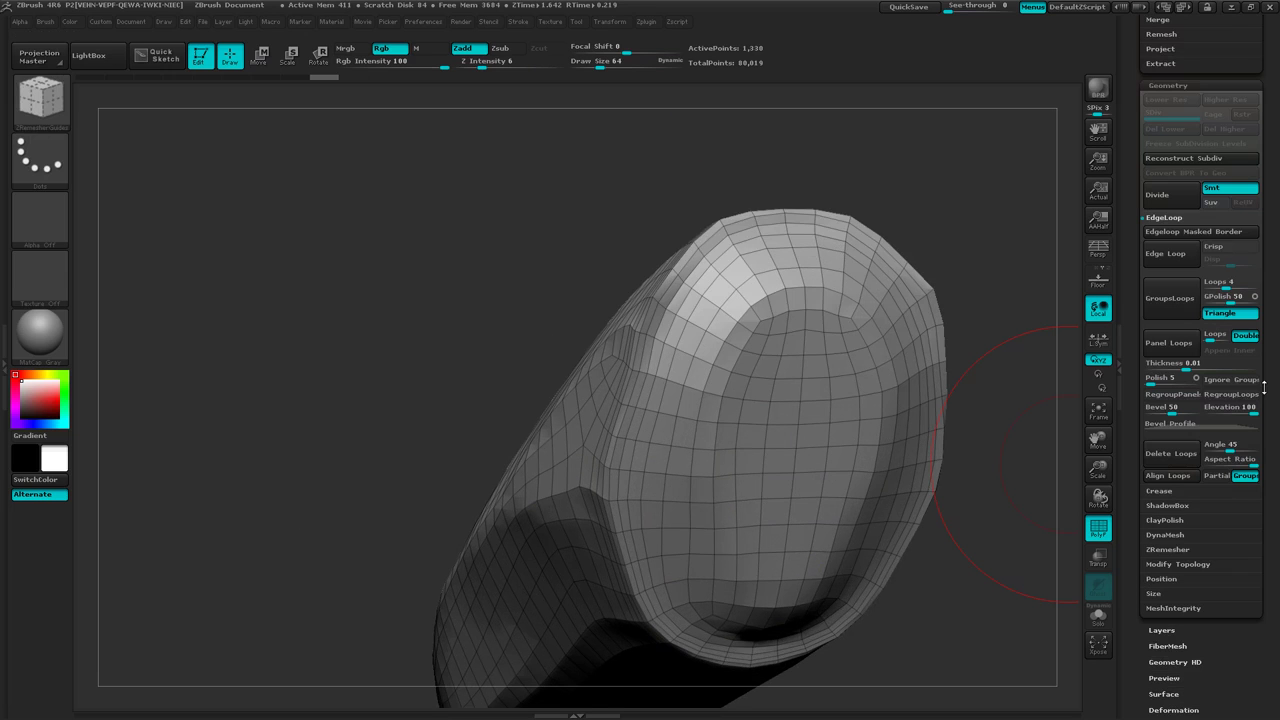
click(1177, 458)
key(ctrl+z)
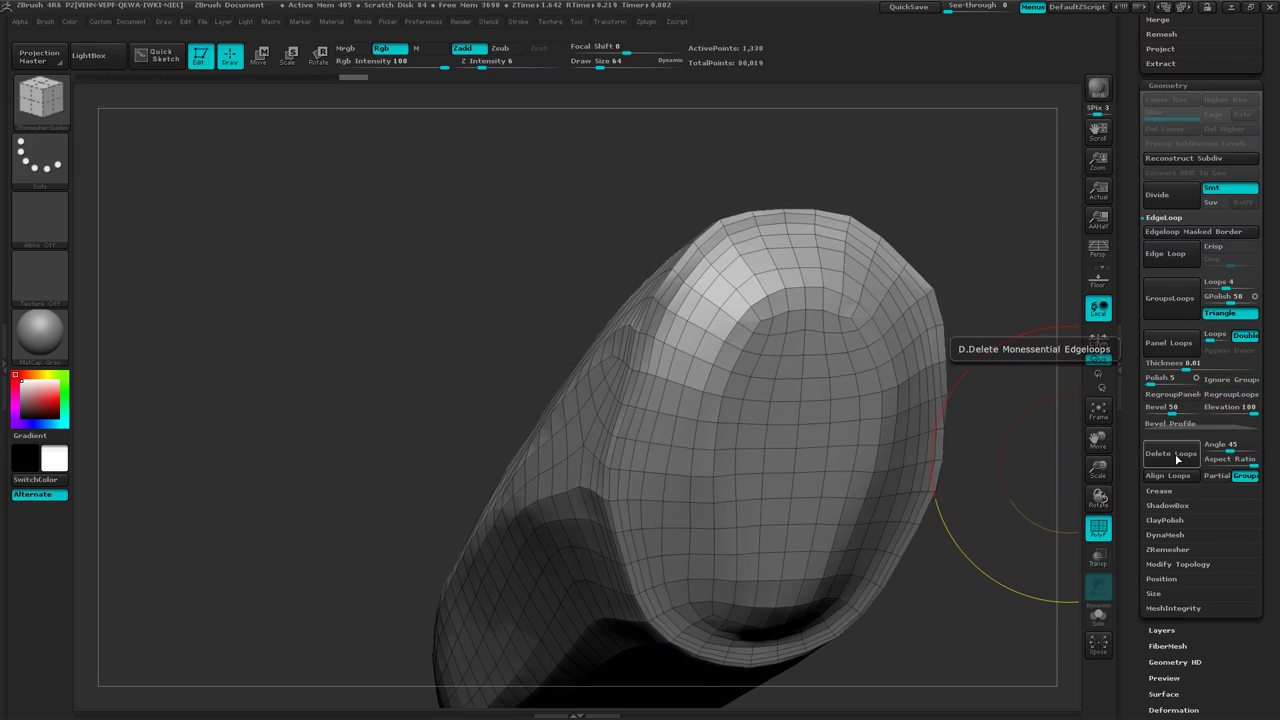
Try deleting the front handle's edge loops with an angle tolerance of 10, check the mesh from the side, and undo it.
drag(1224, 451, 1218, 451)
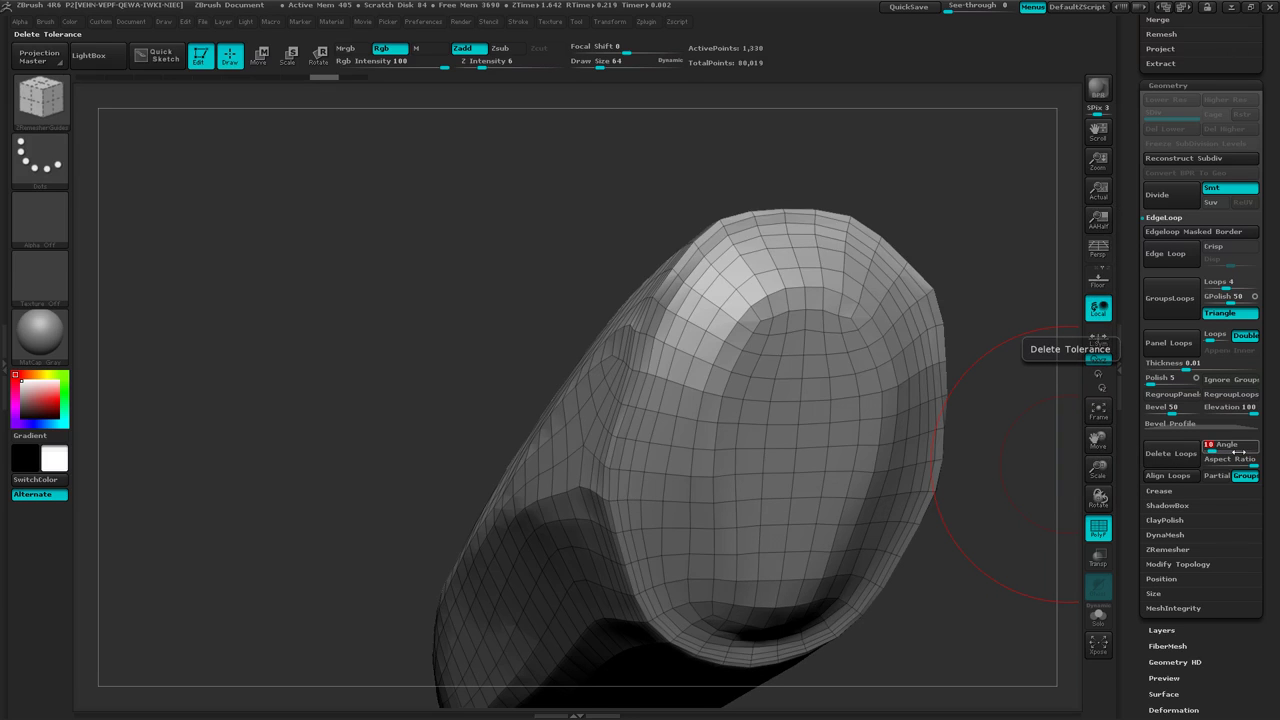
click(1171, 455)
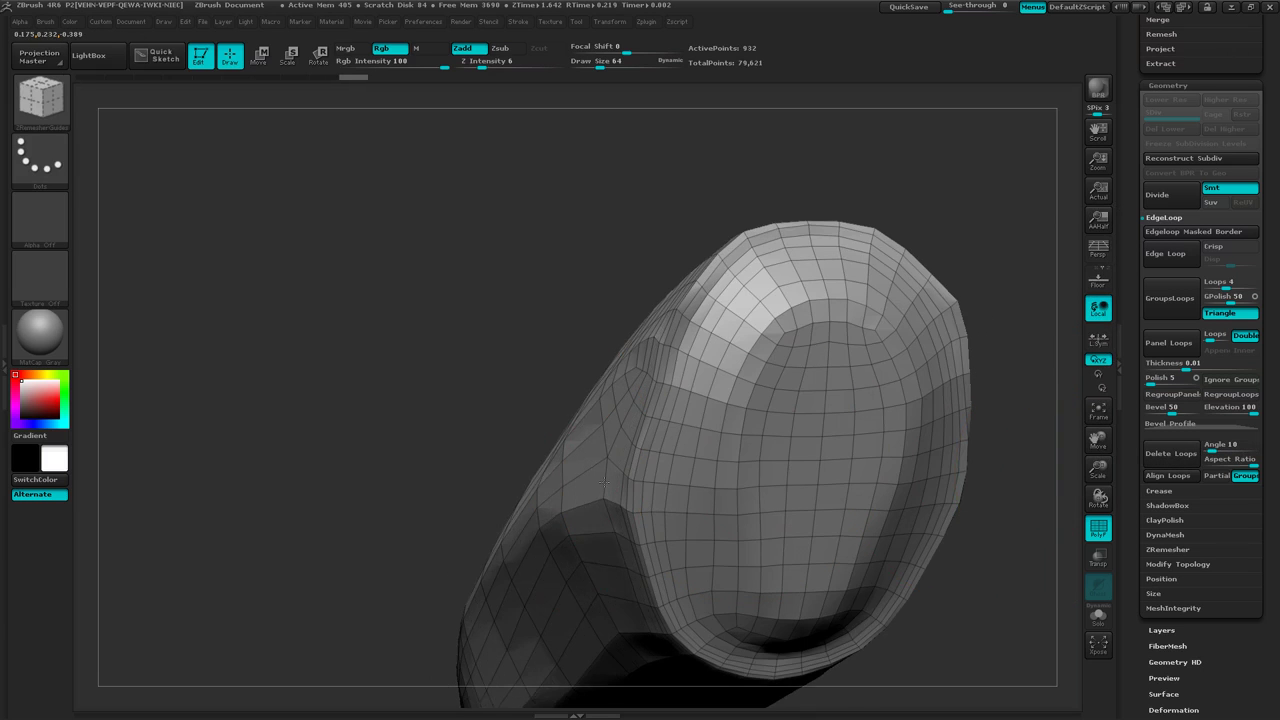
mouse_move(605, 482)
right_down()
mouse_move(531, 363)
mouse_move(580, 396)
mouse_move(530, 374)
right_up()
alt+right_drag(424, 382, 514, 418)
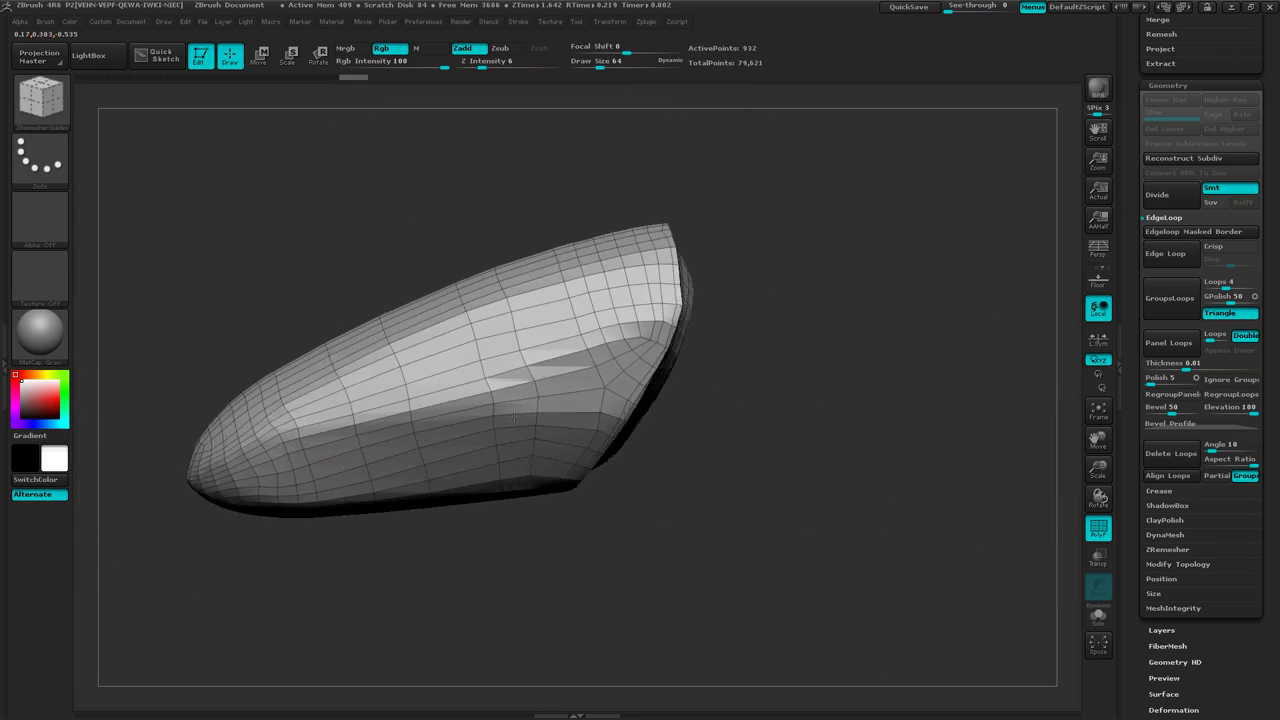
key(ctrl+z)
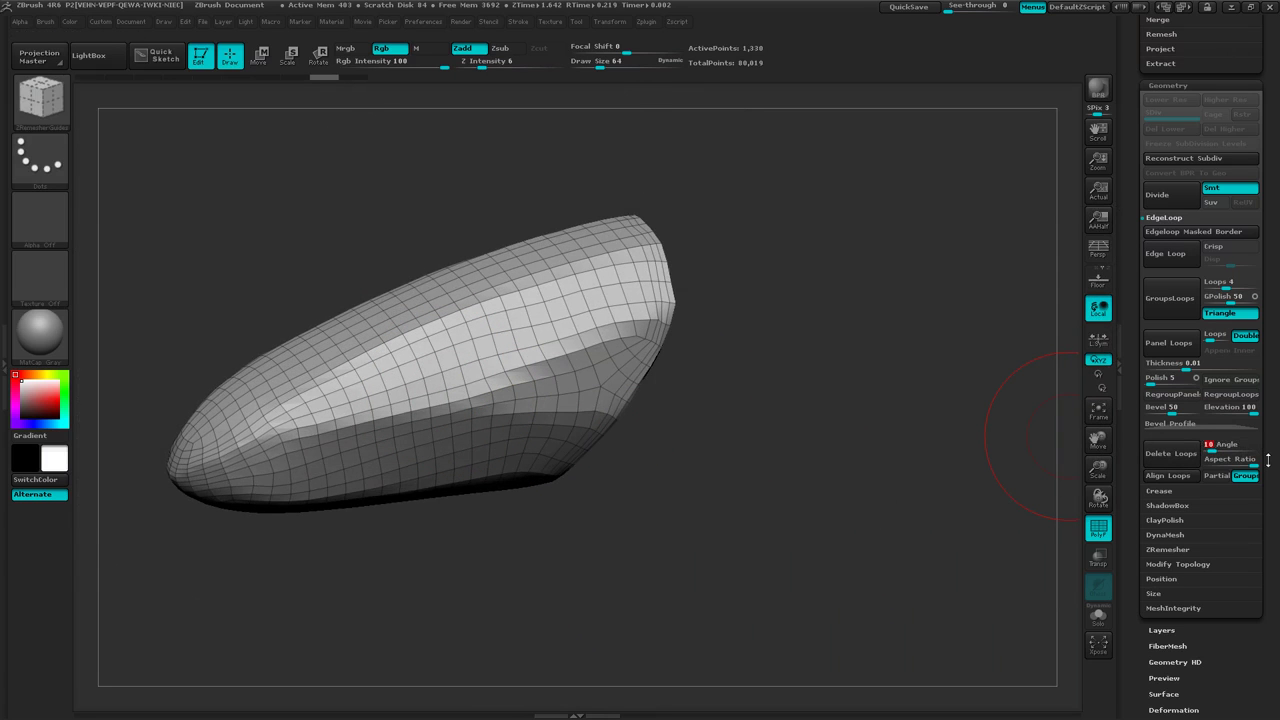
Try deleting the edge loops with an angle tolerance of 5, undo it, and examine the topology around the back end.
click(1170, 453)
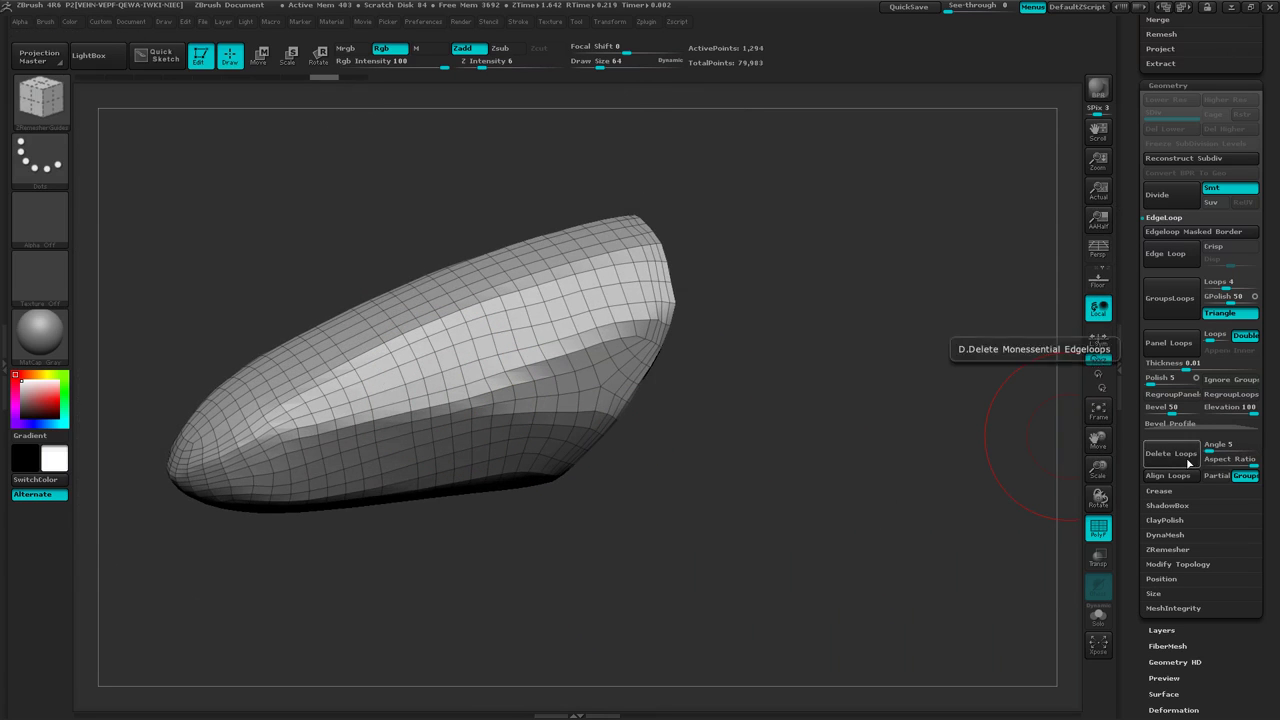
drag(708, 513, 613, 281)
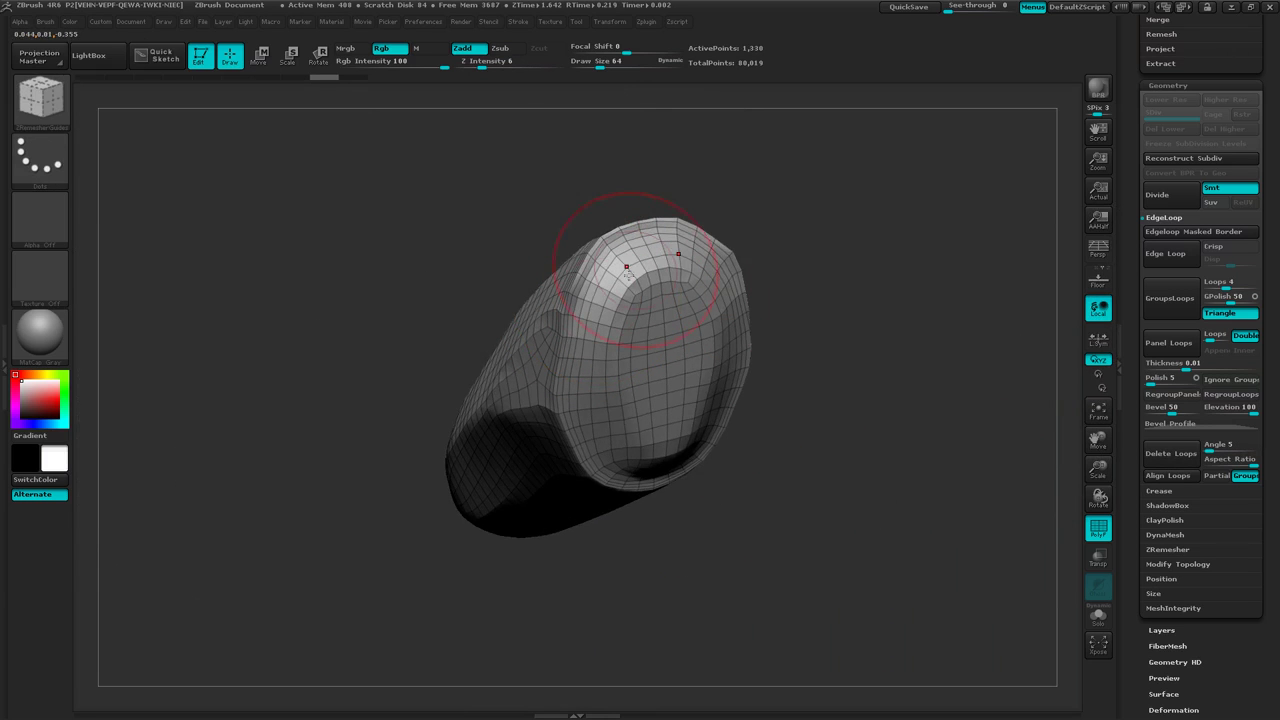
drag(746, 586, 700, 536)
ctrl+right_drag(700, 536, 746, 514)
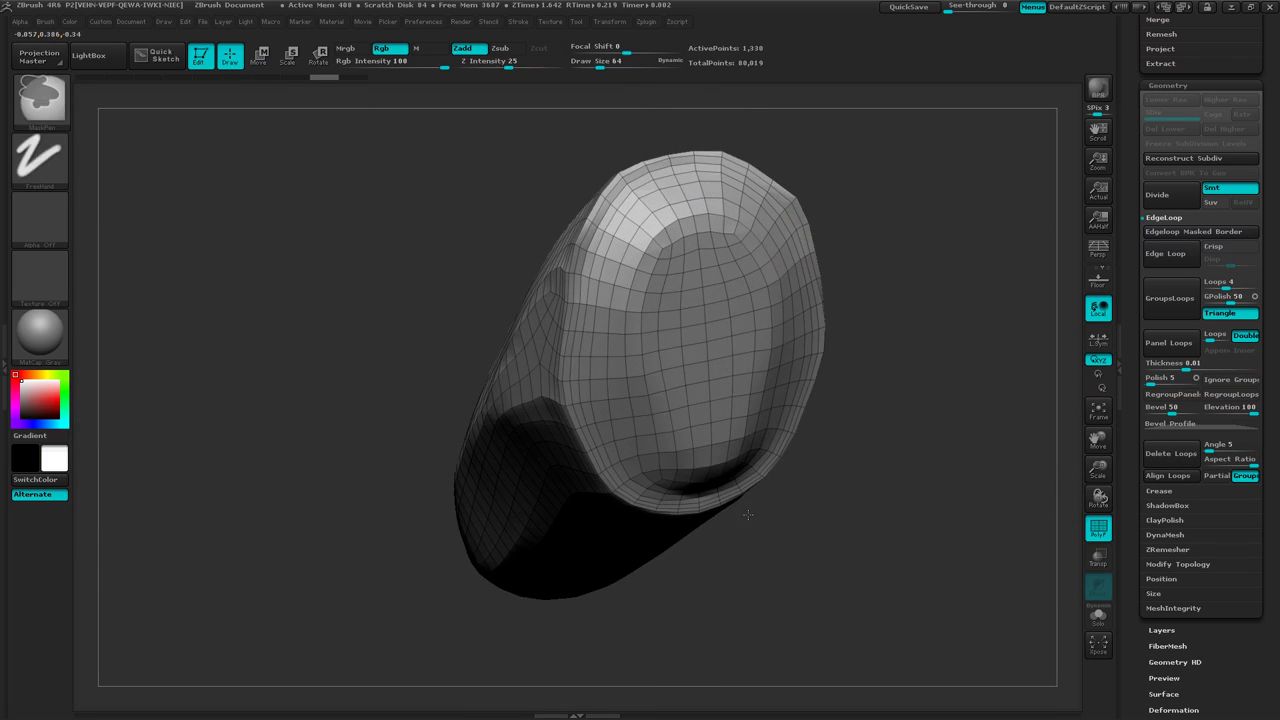
drag(465, 370, 565, 386)
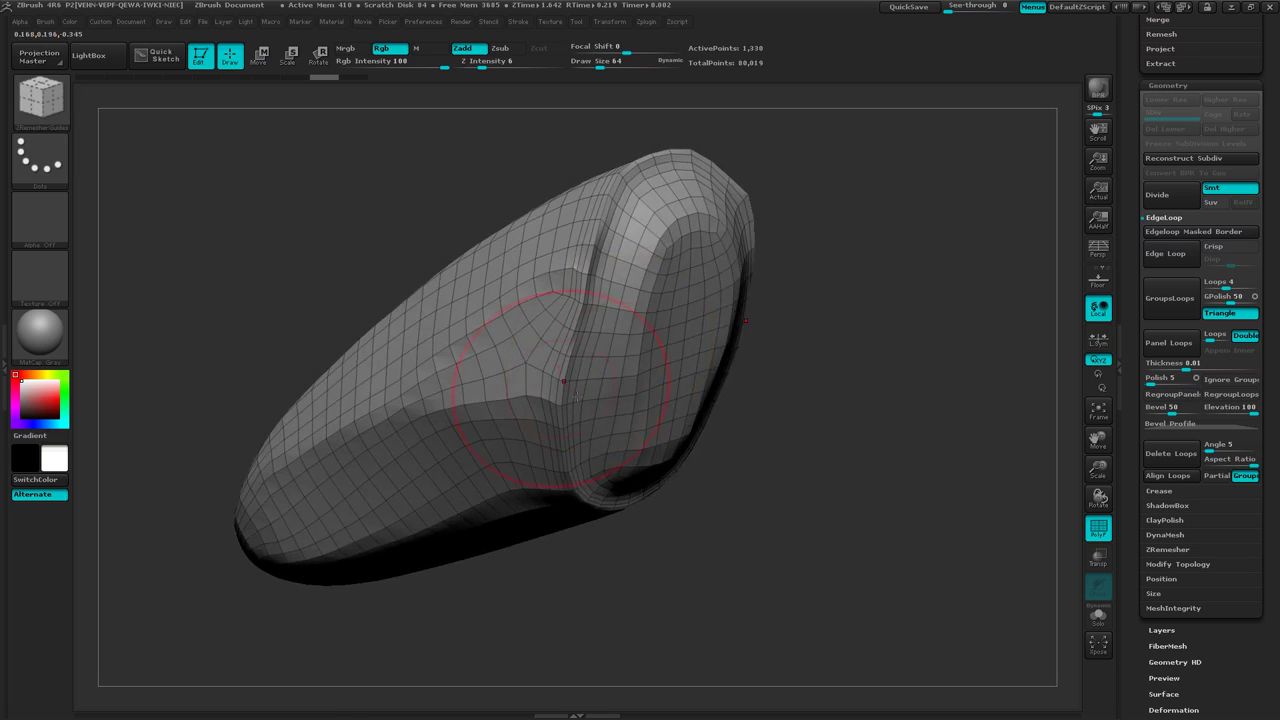
drag(880, 436, 976, 471)
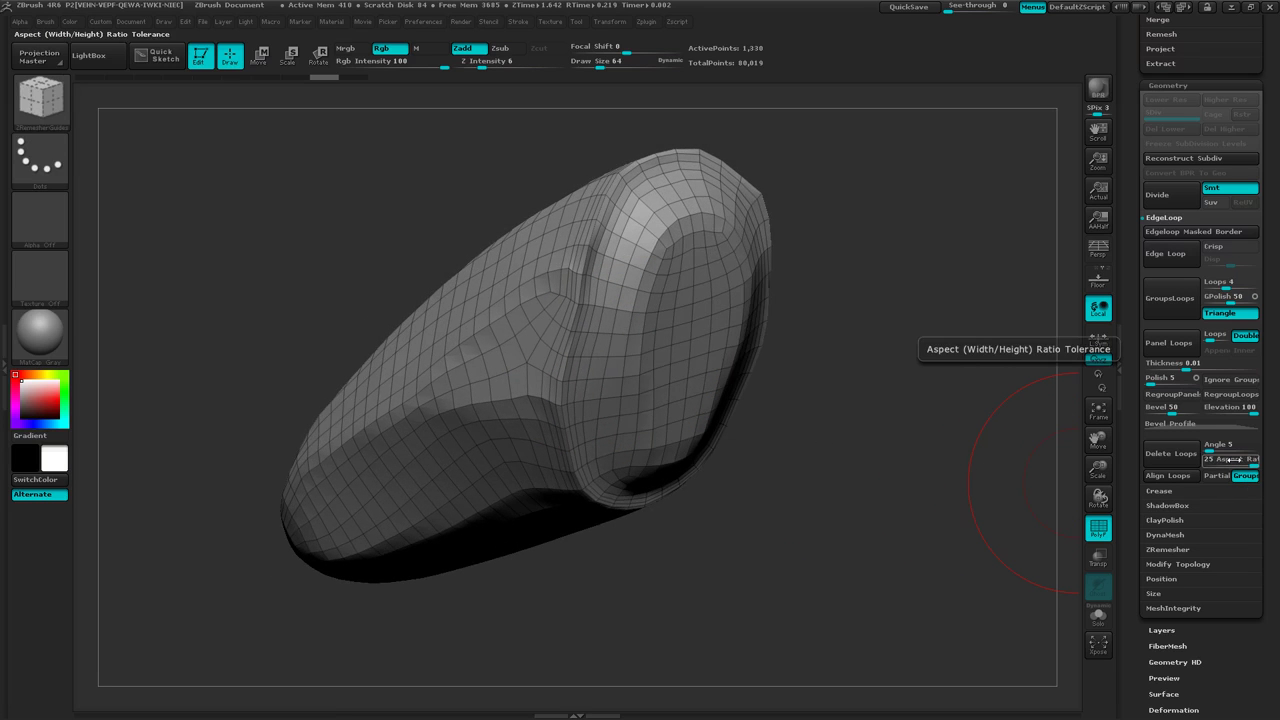
Try deleting edge loops with aspect ratio tolerance 10 and angle 10.8, undo it, and examine the handle's back and side.
drag(1250, 463, 1241, 462)
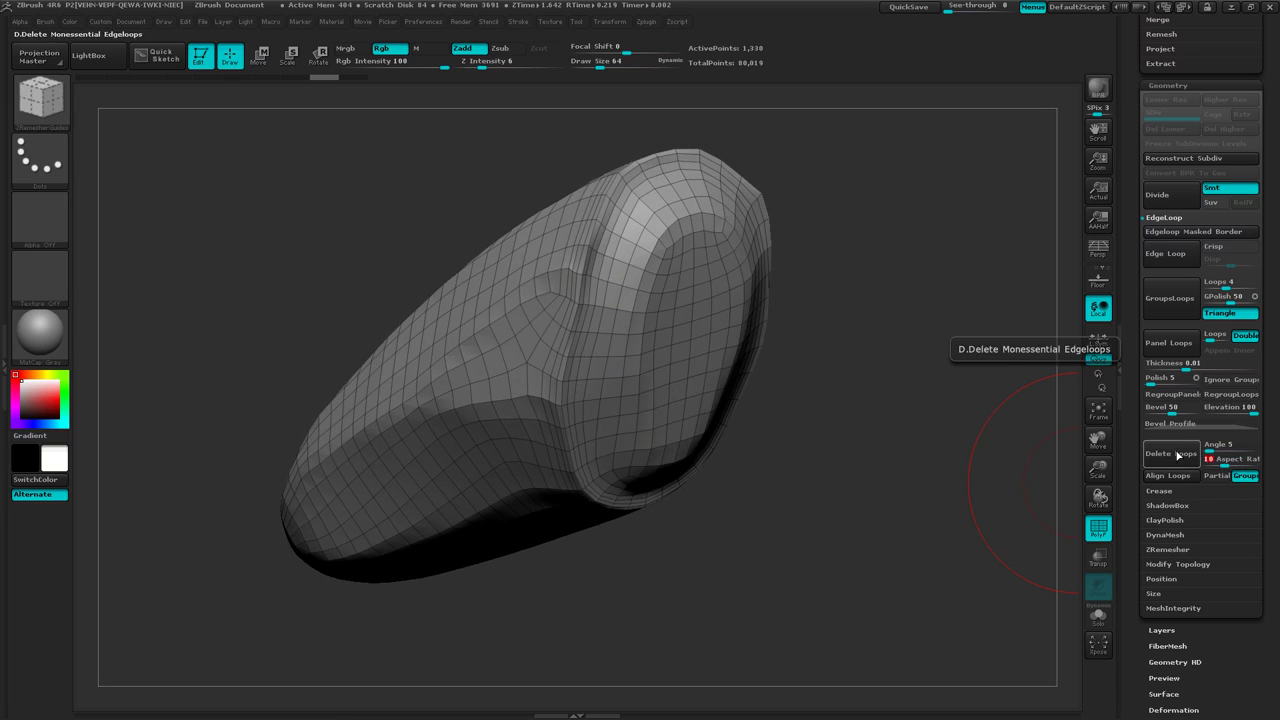
drag(1211, 451, 1215, 452)
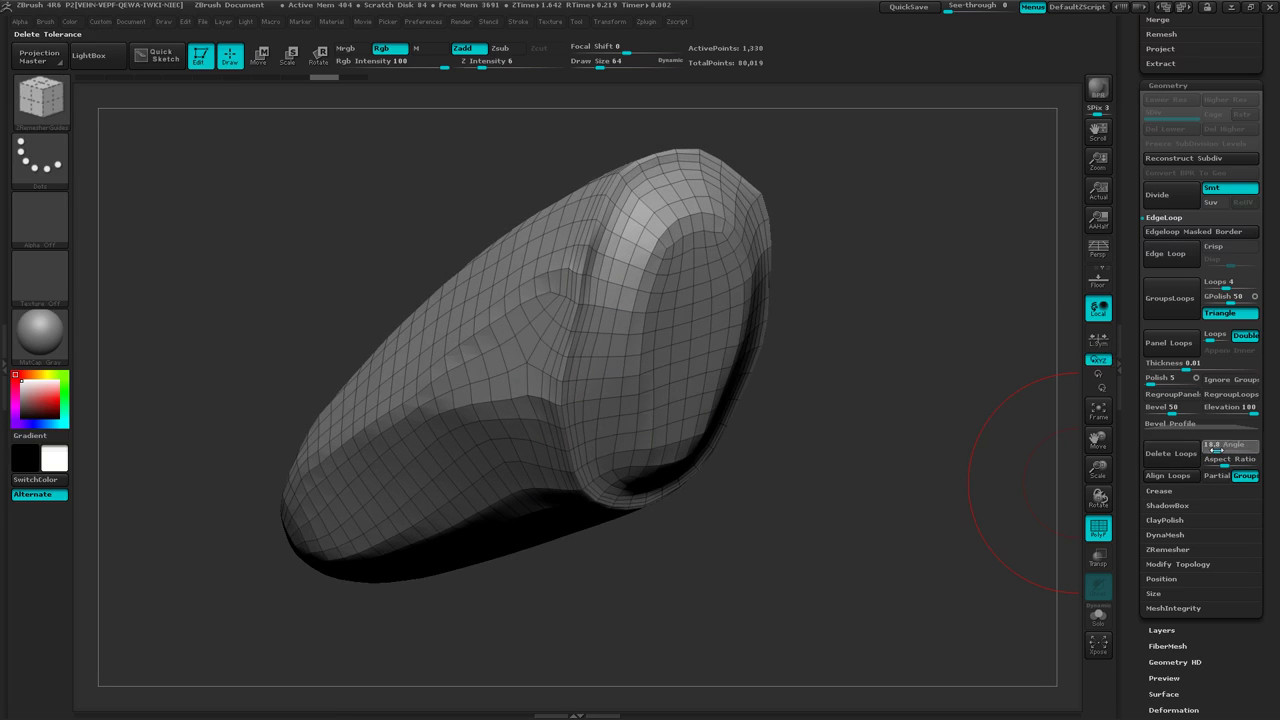
click(1185, 454)
key(ctrl+z)
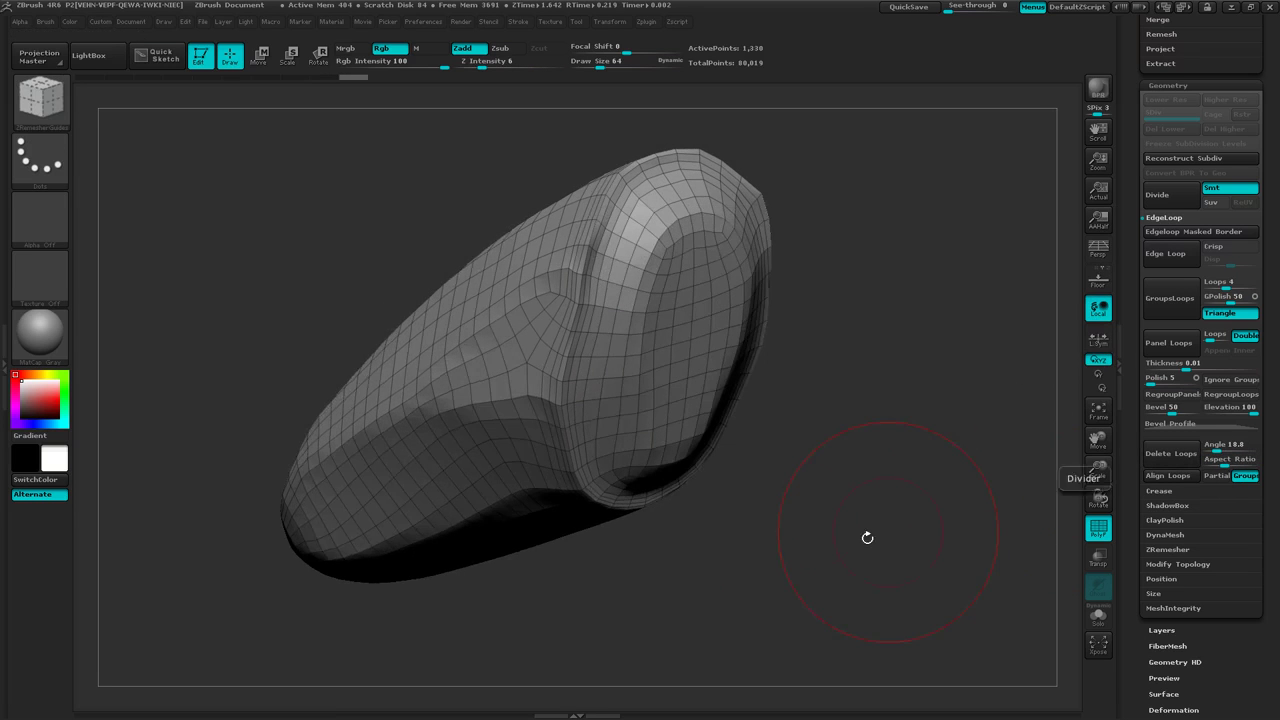
mouse_move(866, 534)
mouse_down()
mouse_move(920, 531)
mouse_move(824, 465)
mouse_move(700, 422)
mouse_up()
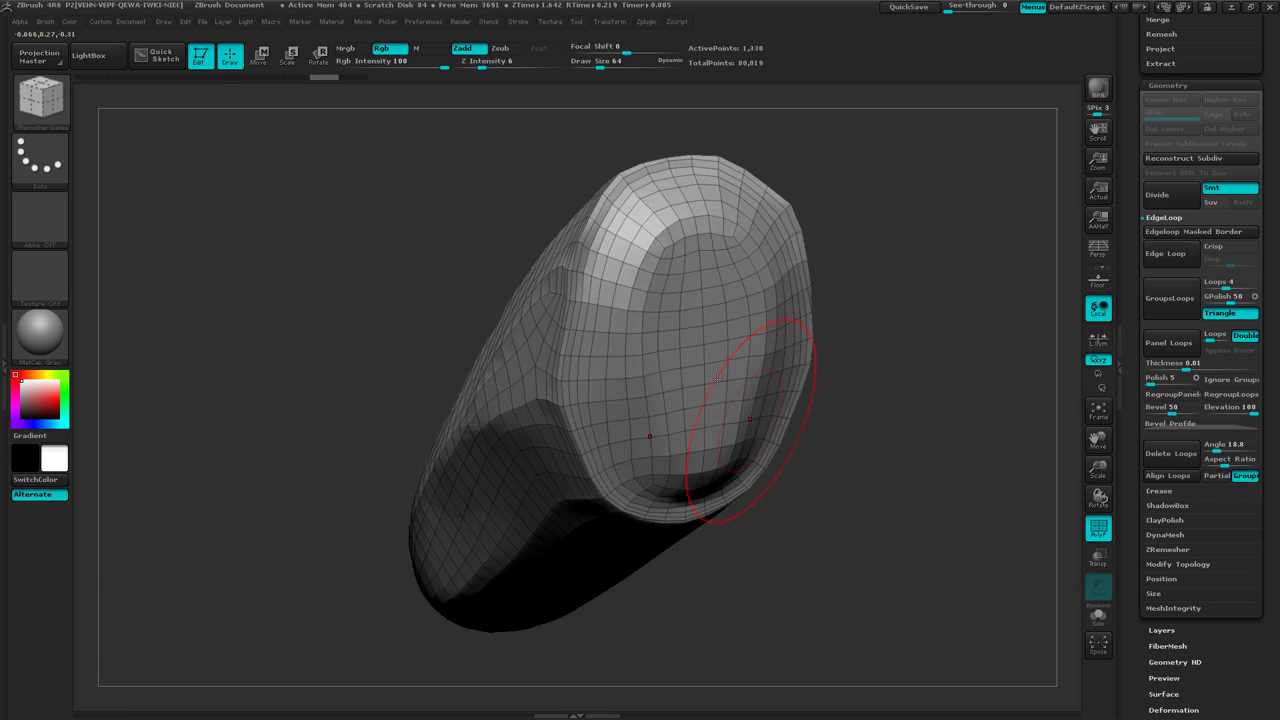
mouse_move(731, 525)
mouse_down()
mouse_move(786, 508)
mouse_move(769, 520)
mouse_move(786, 537)
mouse_move(771, 540)
mouse_up()
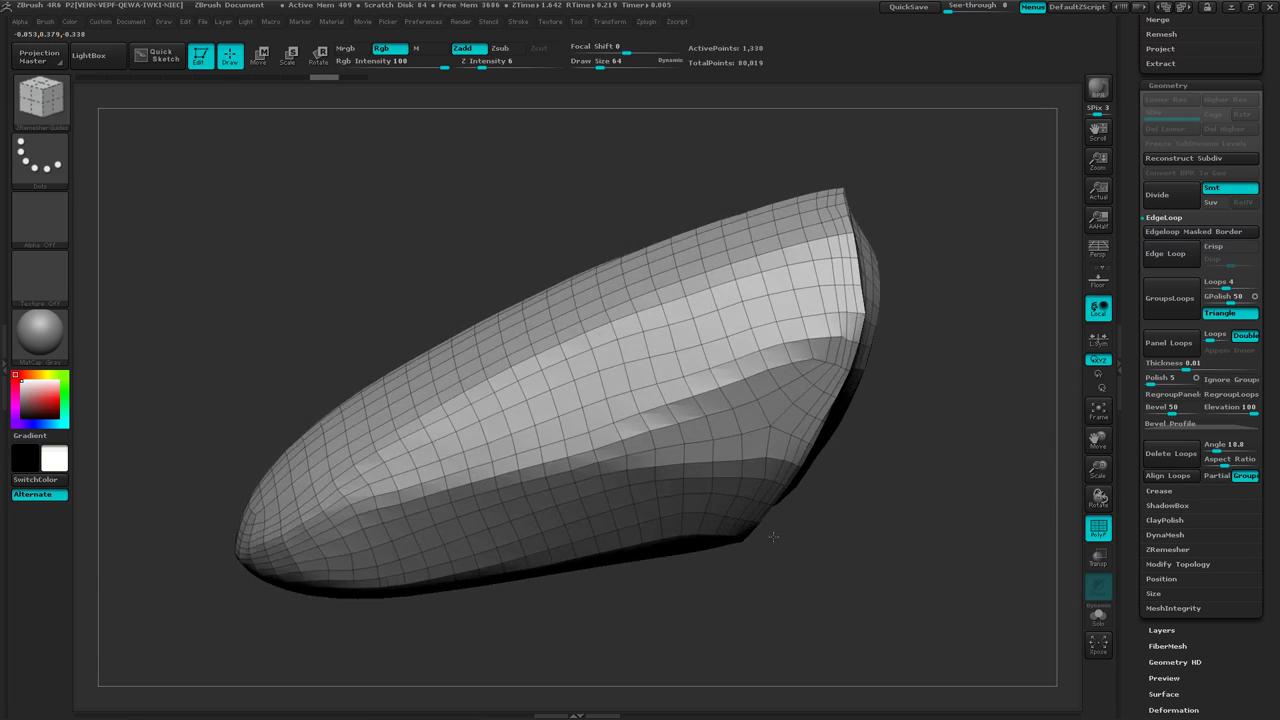
mouse_move(832, 560)
ctrl+right_down()
mouse_move(809, 533)
mouse_move(822, 548)
ctrl+right_up()
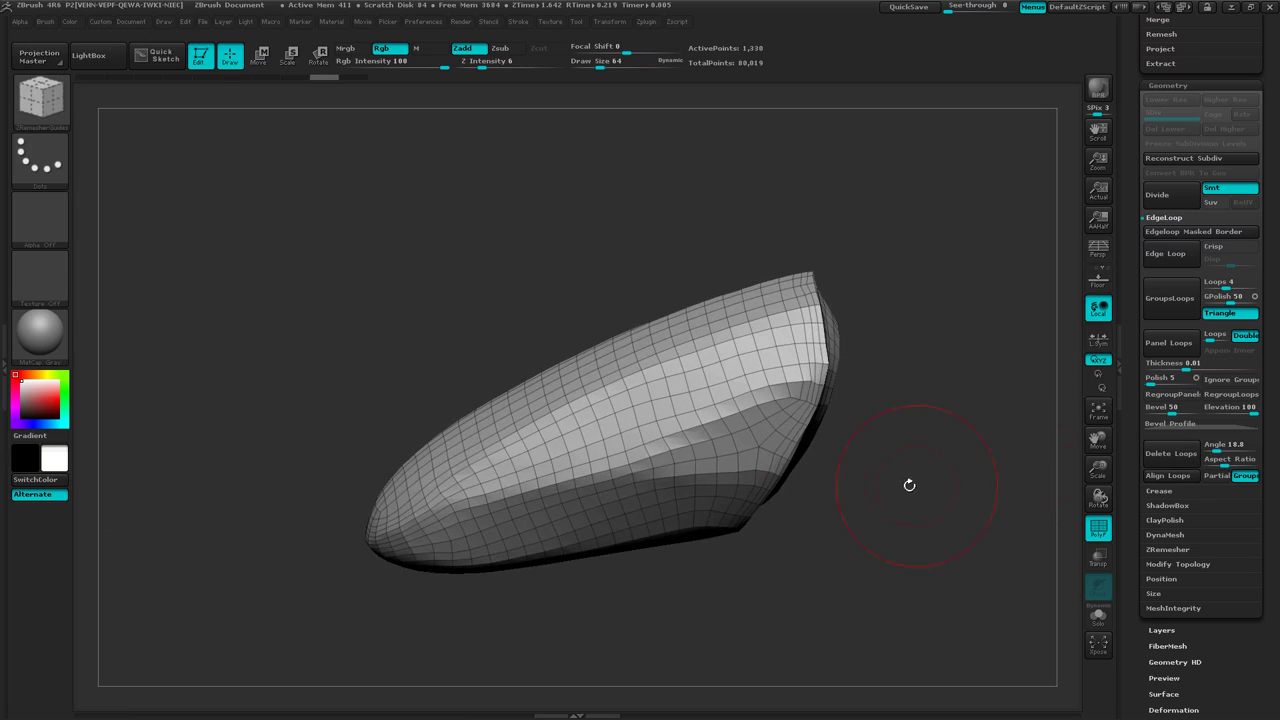
drag(904, 472, 906, 470)
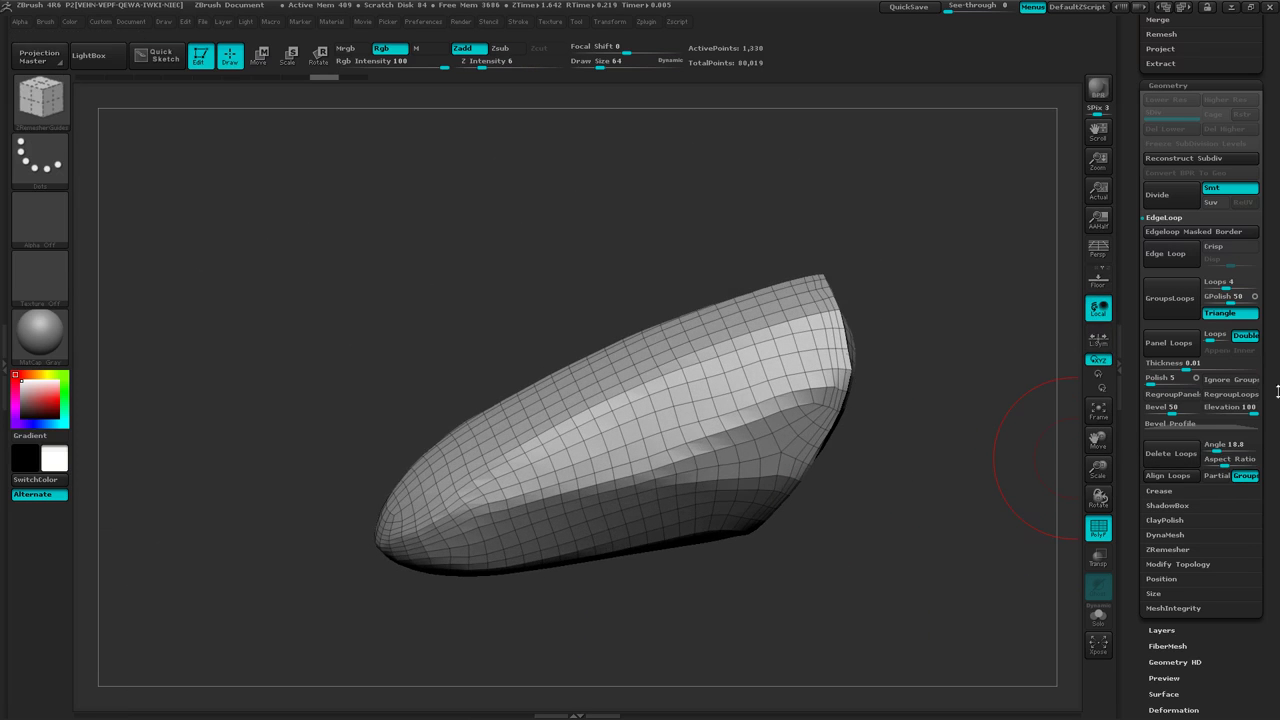
Switch to the GardenSpade07 subtool, show it with Handle-front1 hidden, and bring its slotted end into view.
drag(1277, 386, 1276, 445)
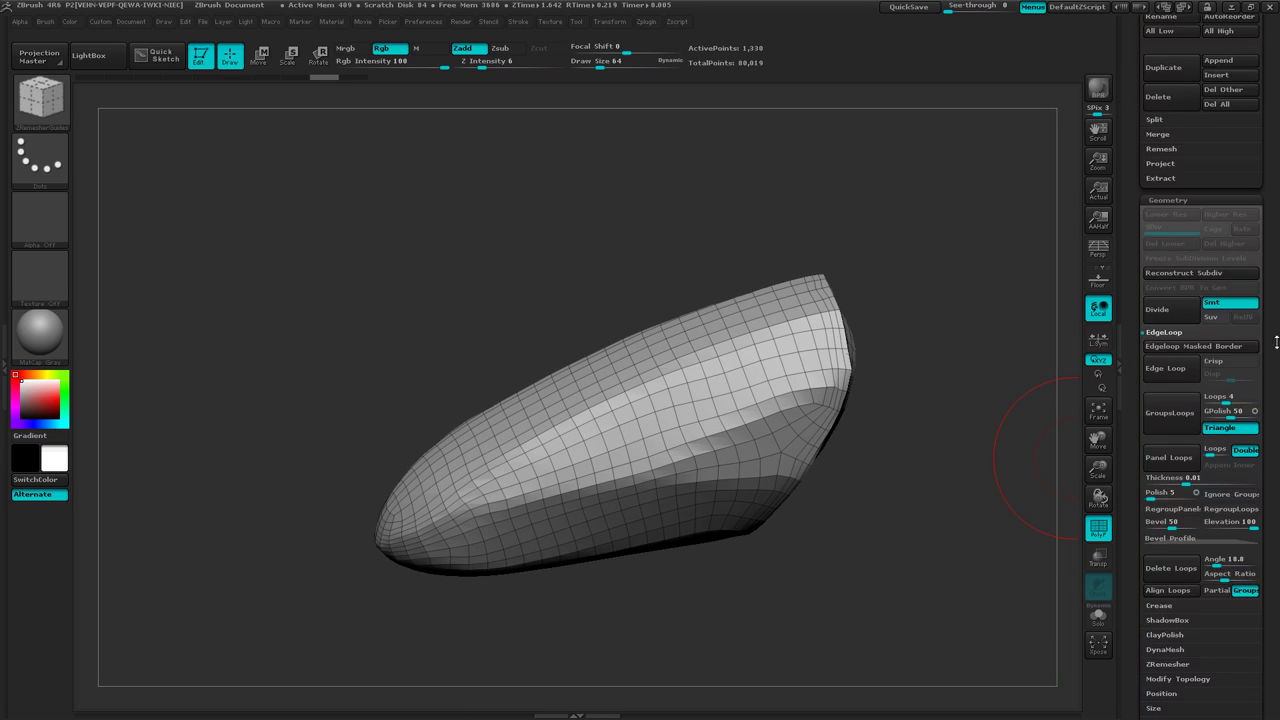
scroll(1273, 392, up, 5)
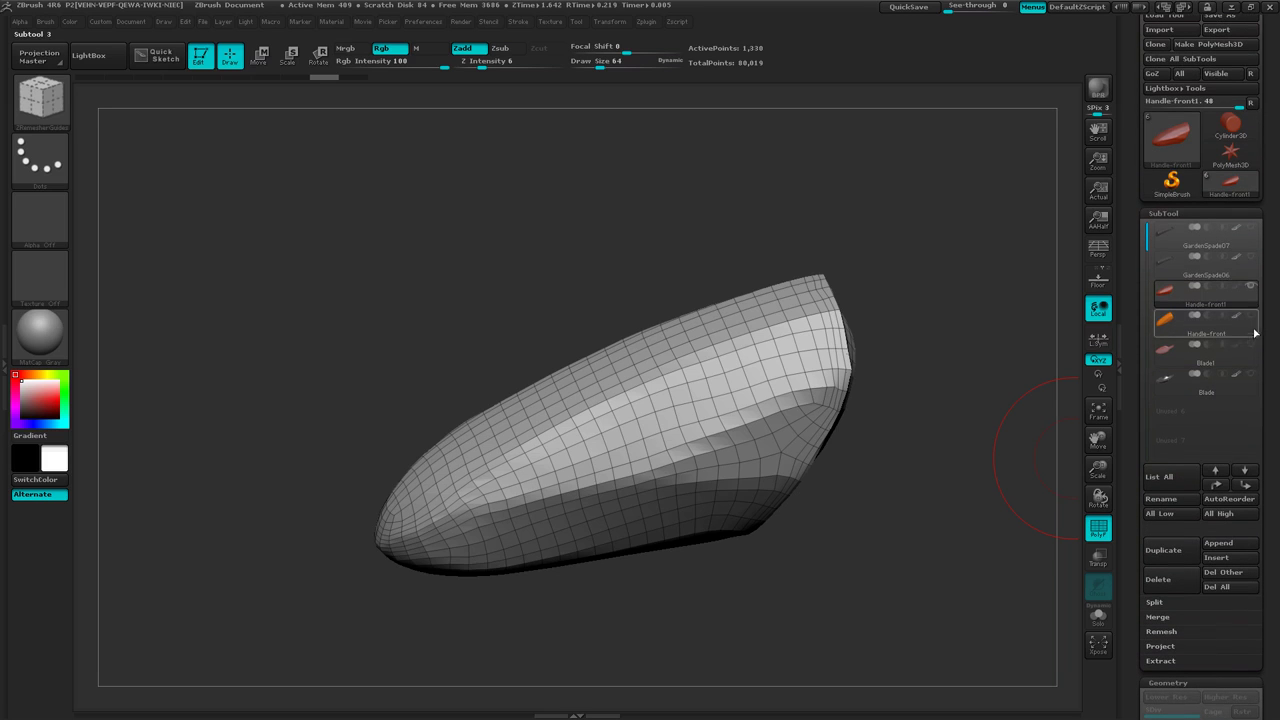
mouse_move(1249, 275)
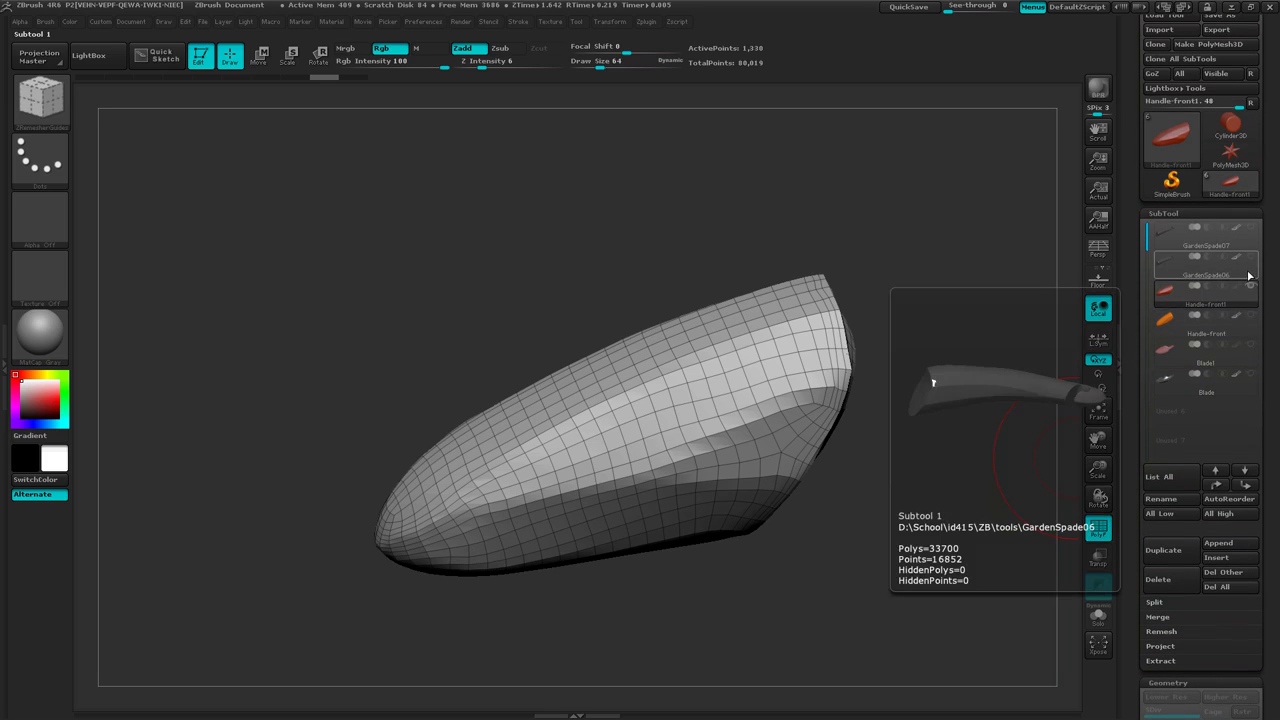
click(1250, 247)
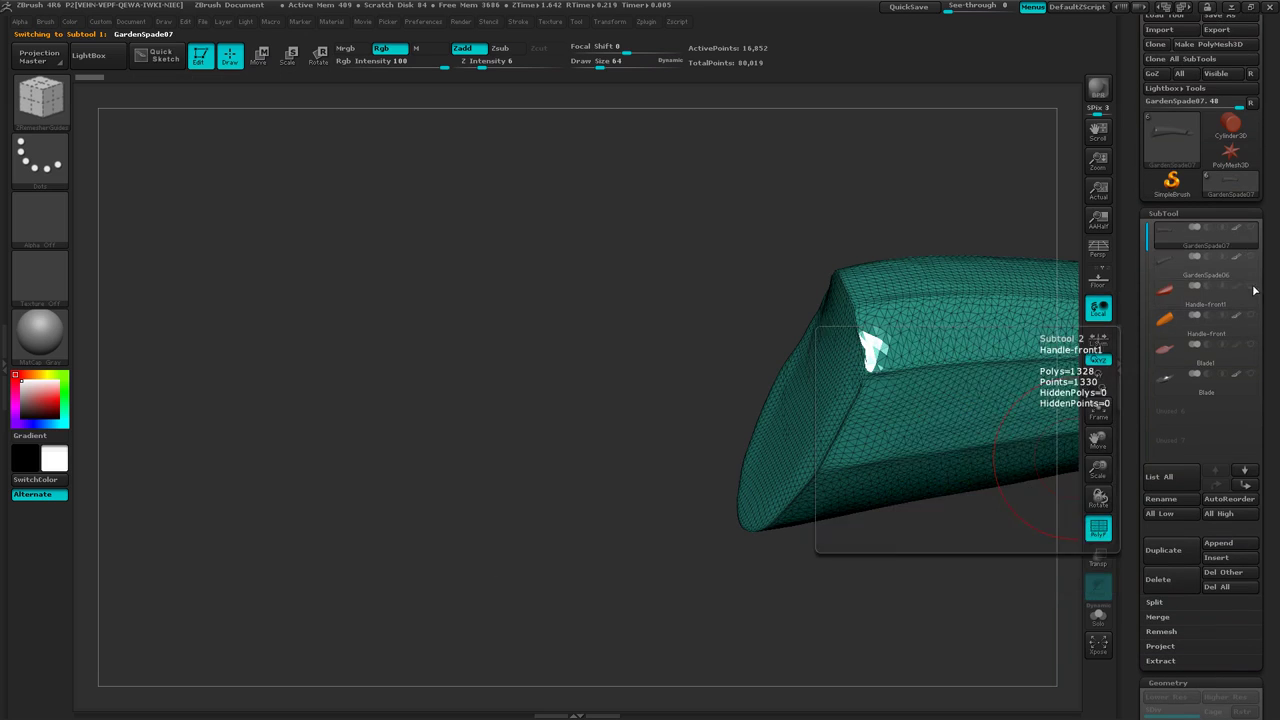
mouse_move(1251, 231)
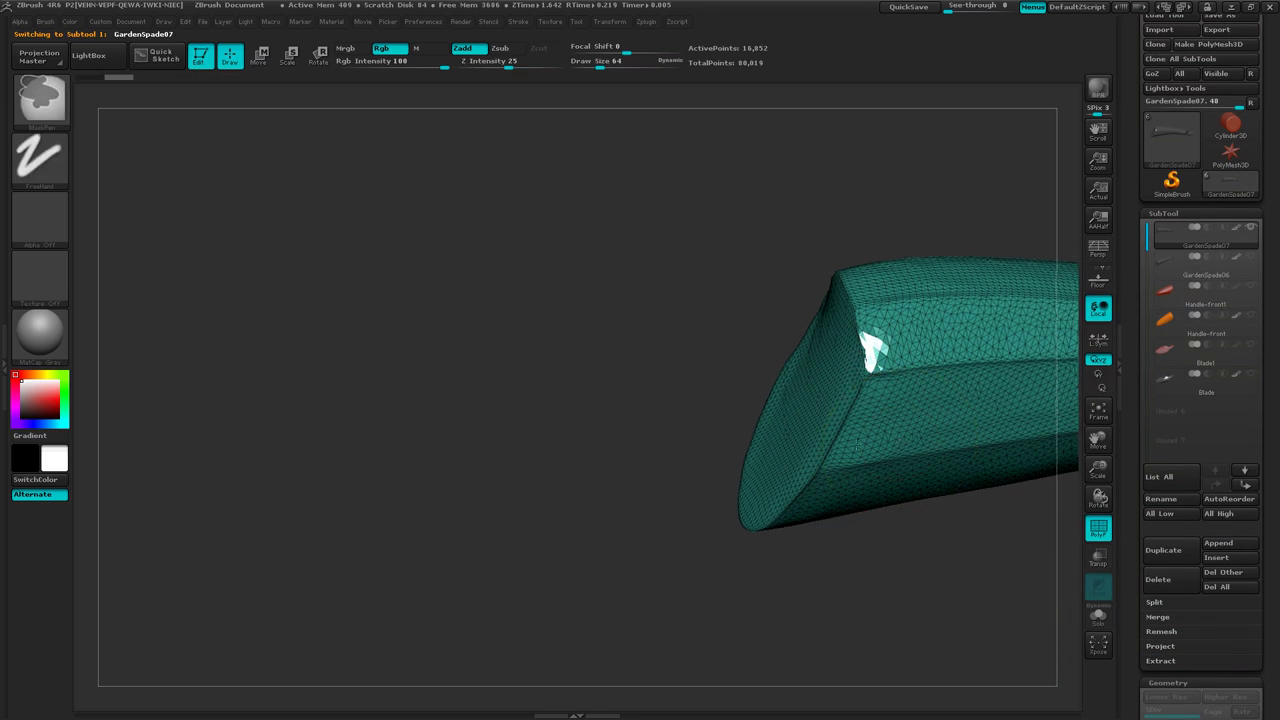
ctrl+right_drag(900, 442, 404, 441)
mouse_move(405, 442)
mouse_down()
mouse_move(651, 549)
mouse_move(396, 379)
mouse_up()
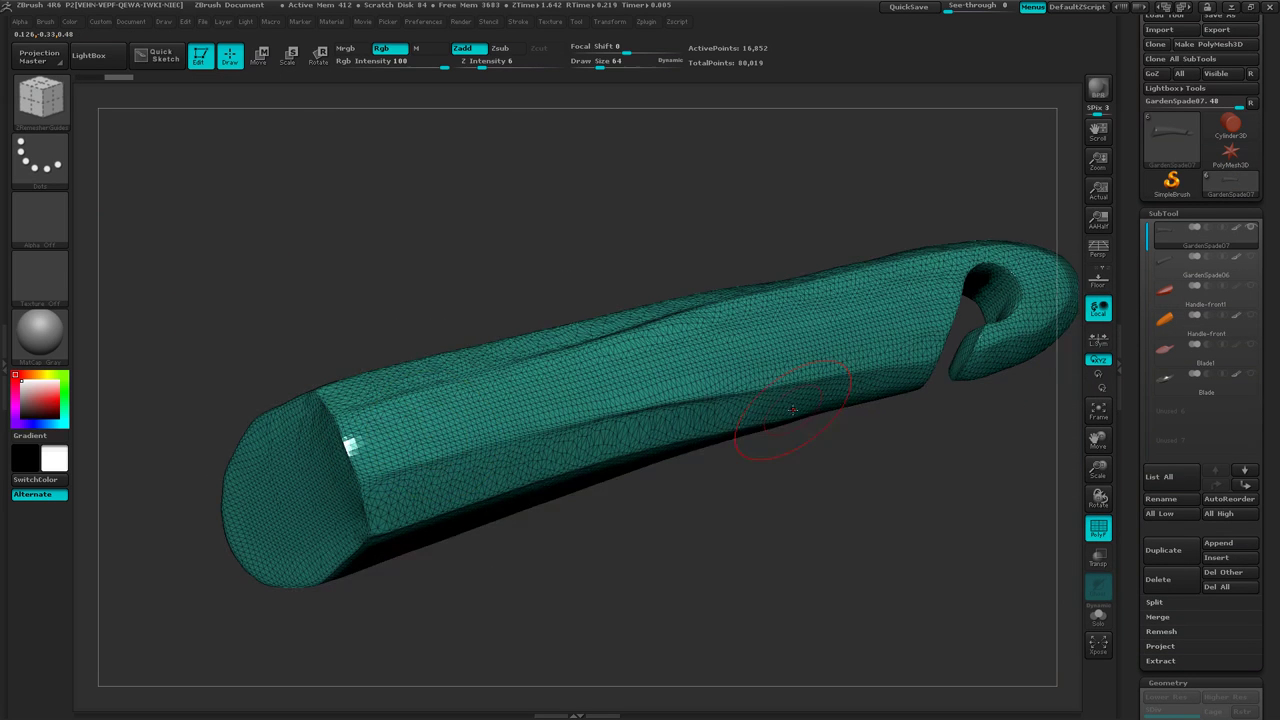
mouse_move(792, 430)
mouse_down()
mouse_move(880, 390)
mouse_move(850, 380)
mouse_move(800, 417)
mouse_move(597, 477)
mouse_move(700, 440)
mouse_up()
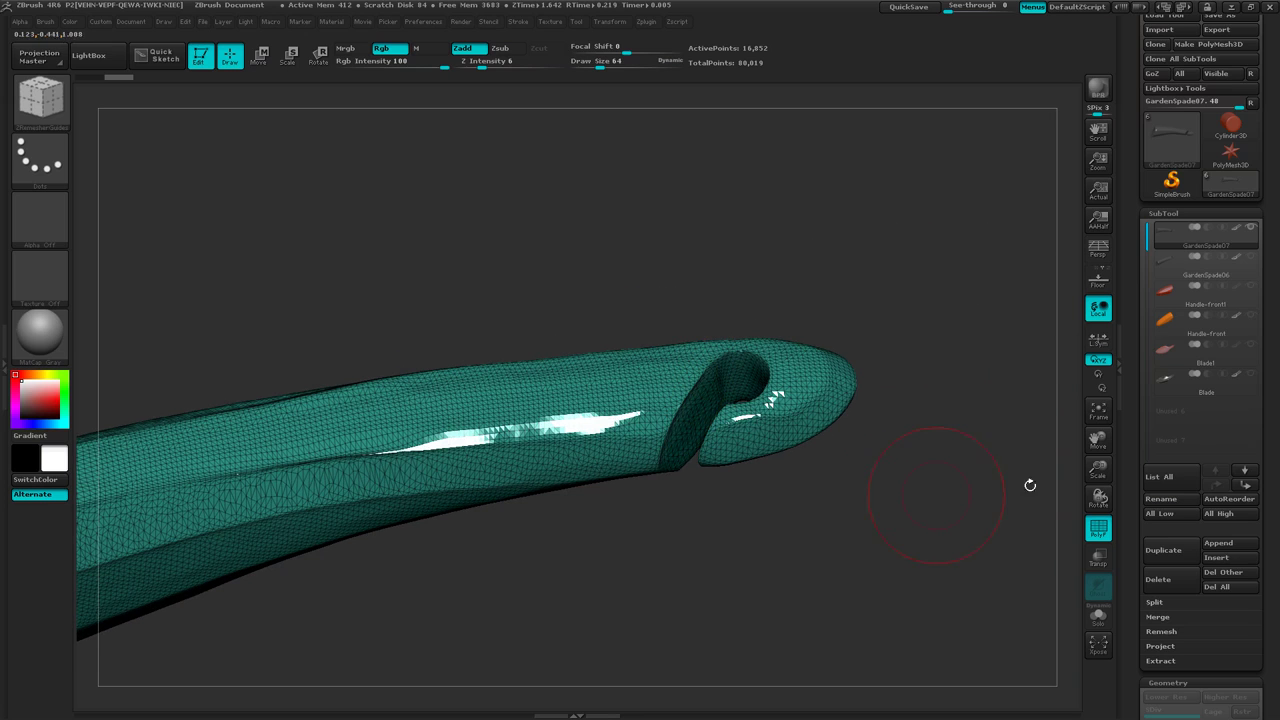
Try remeshing GardenSpade07 with ZRemesher at a target polygon count of 5 with adaptive density on, undo it, and dismiss the timer window.
drag(1270, 489, 1271, 338)
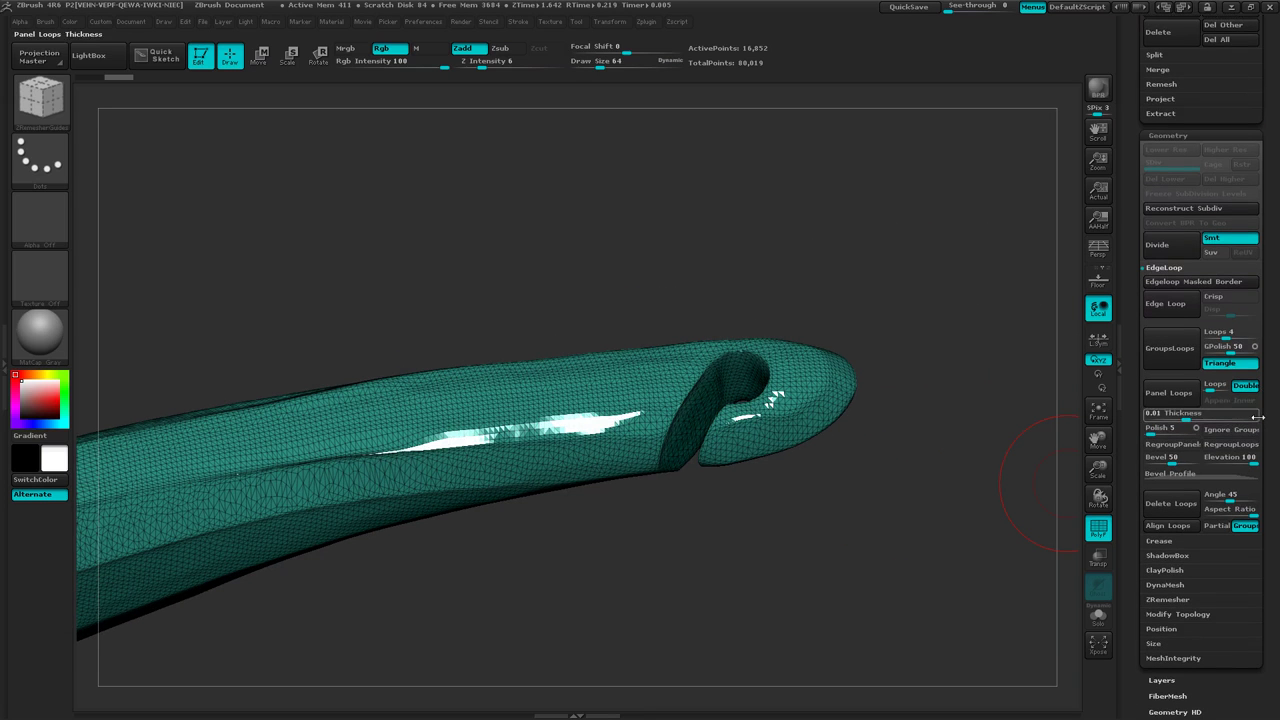
click(1190, 600)
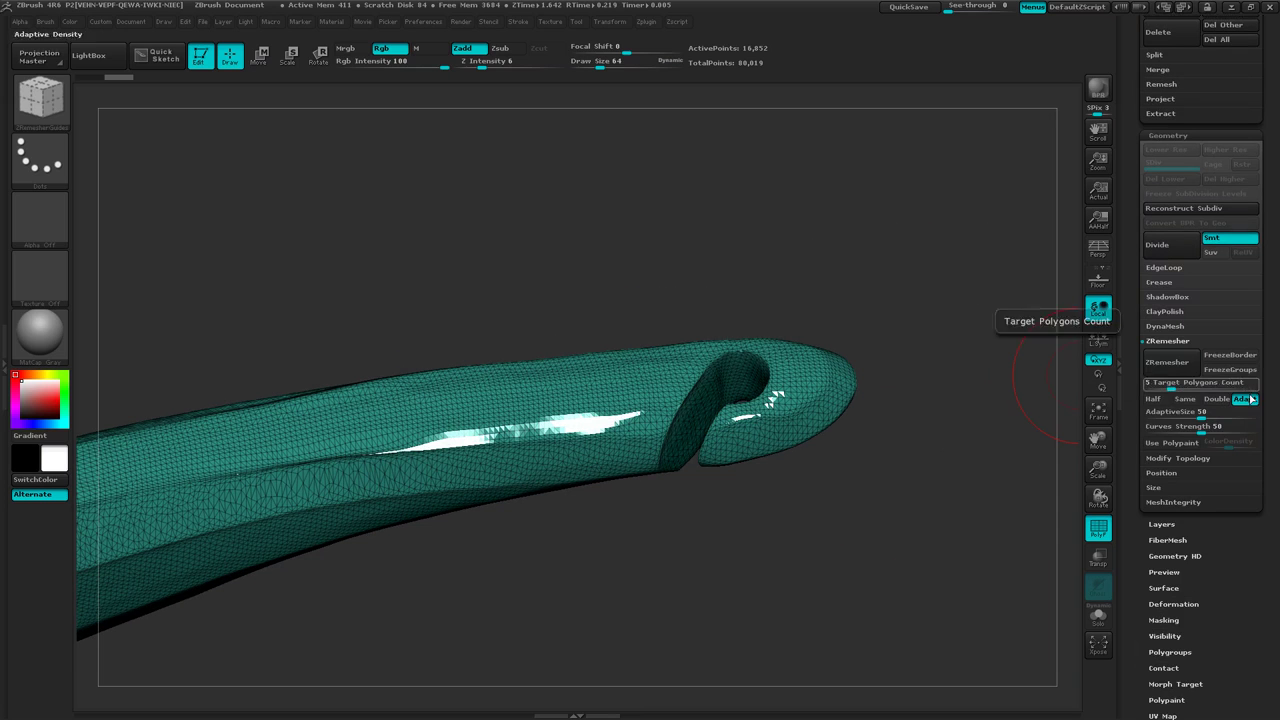
click(1186, 362)
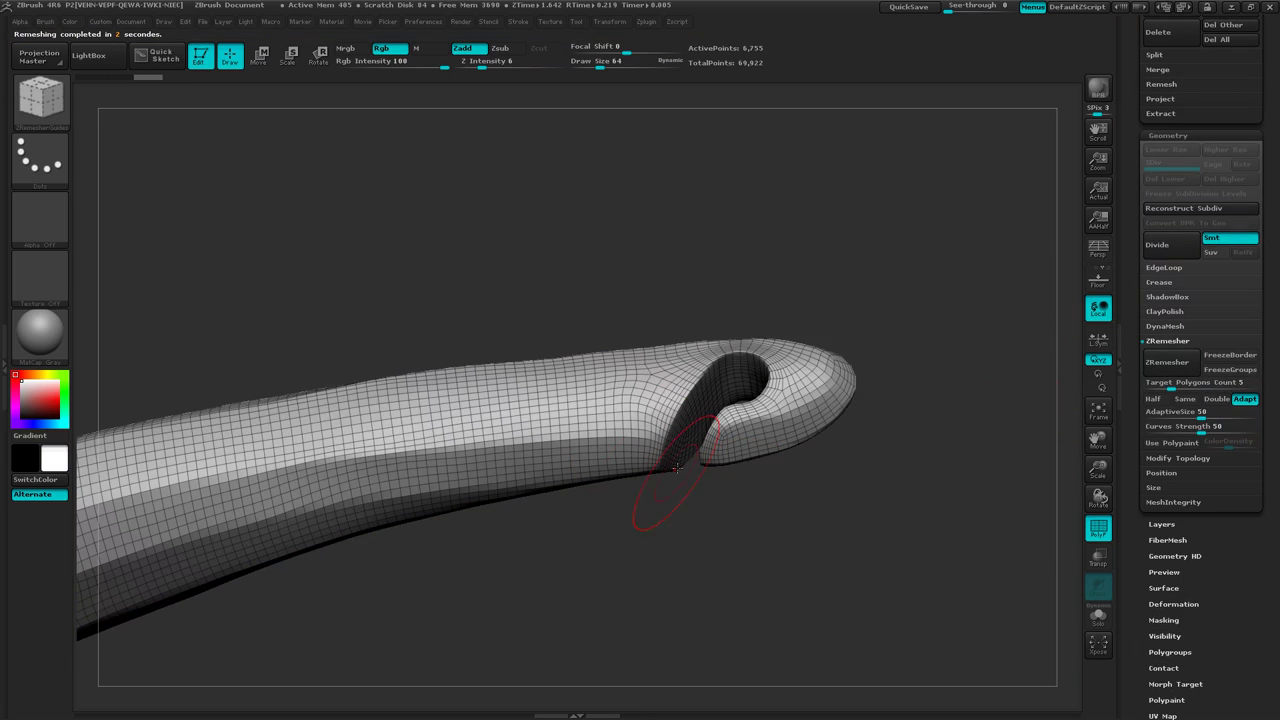
right_drag(709, 424, 691, 395)
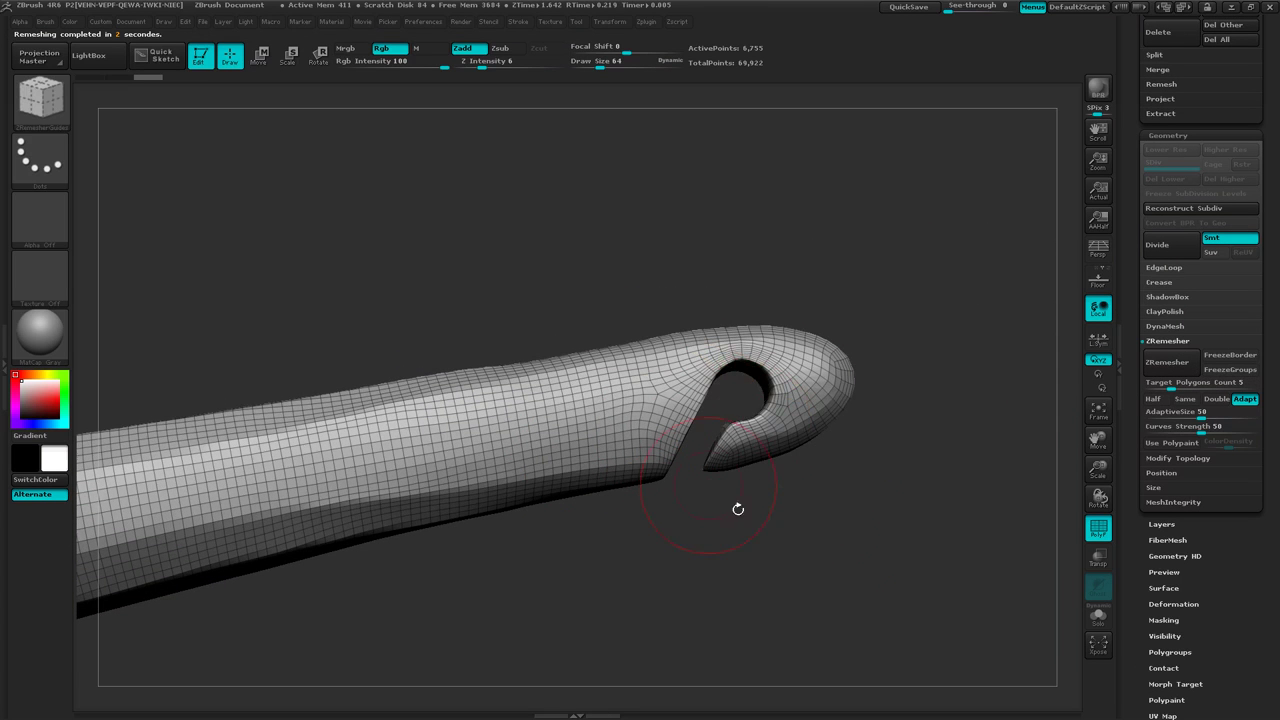
key(ctrl+z)
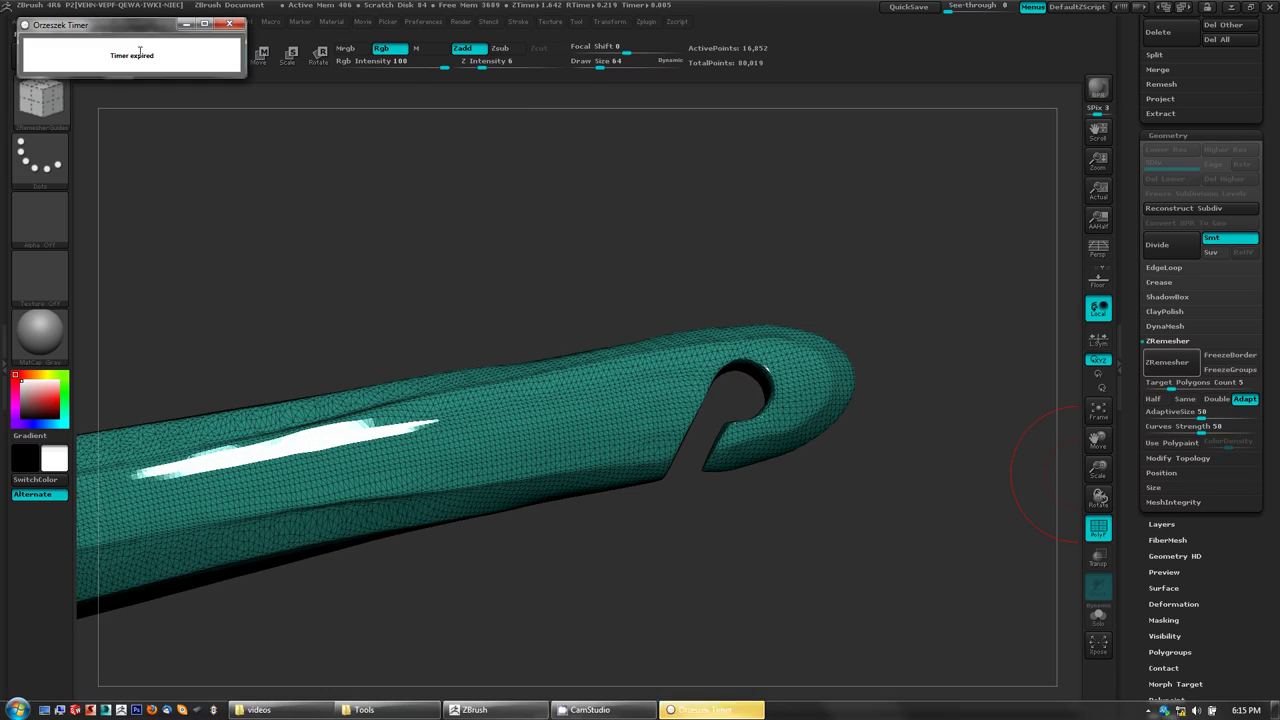
click(228, 24)
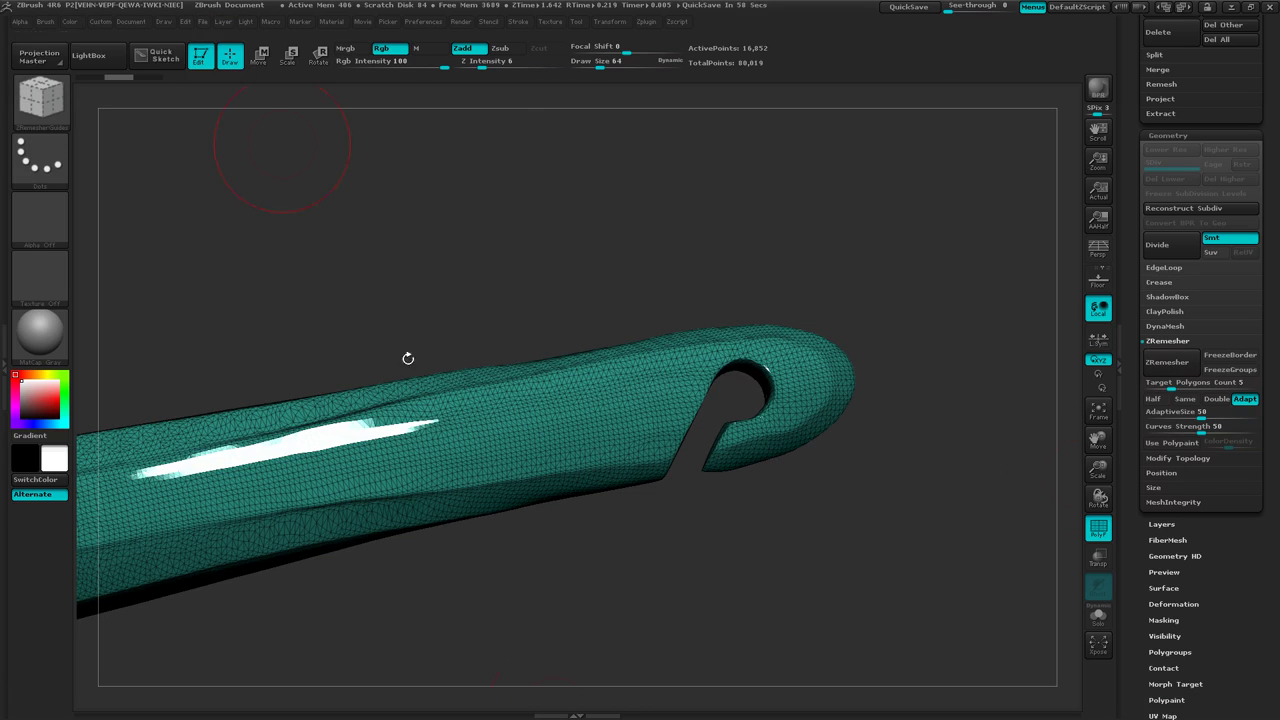